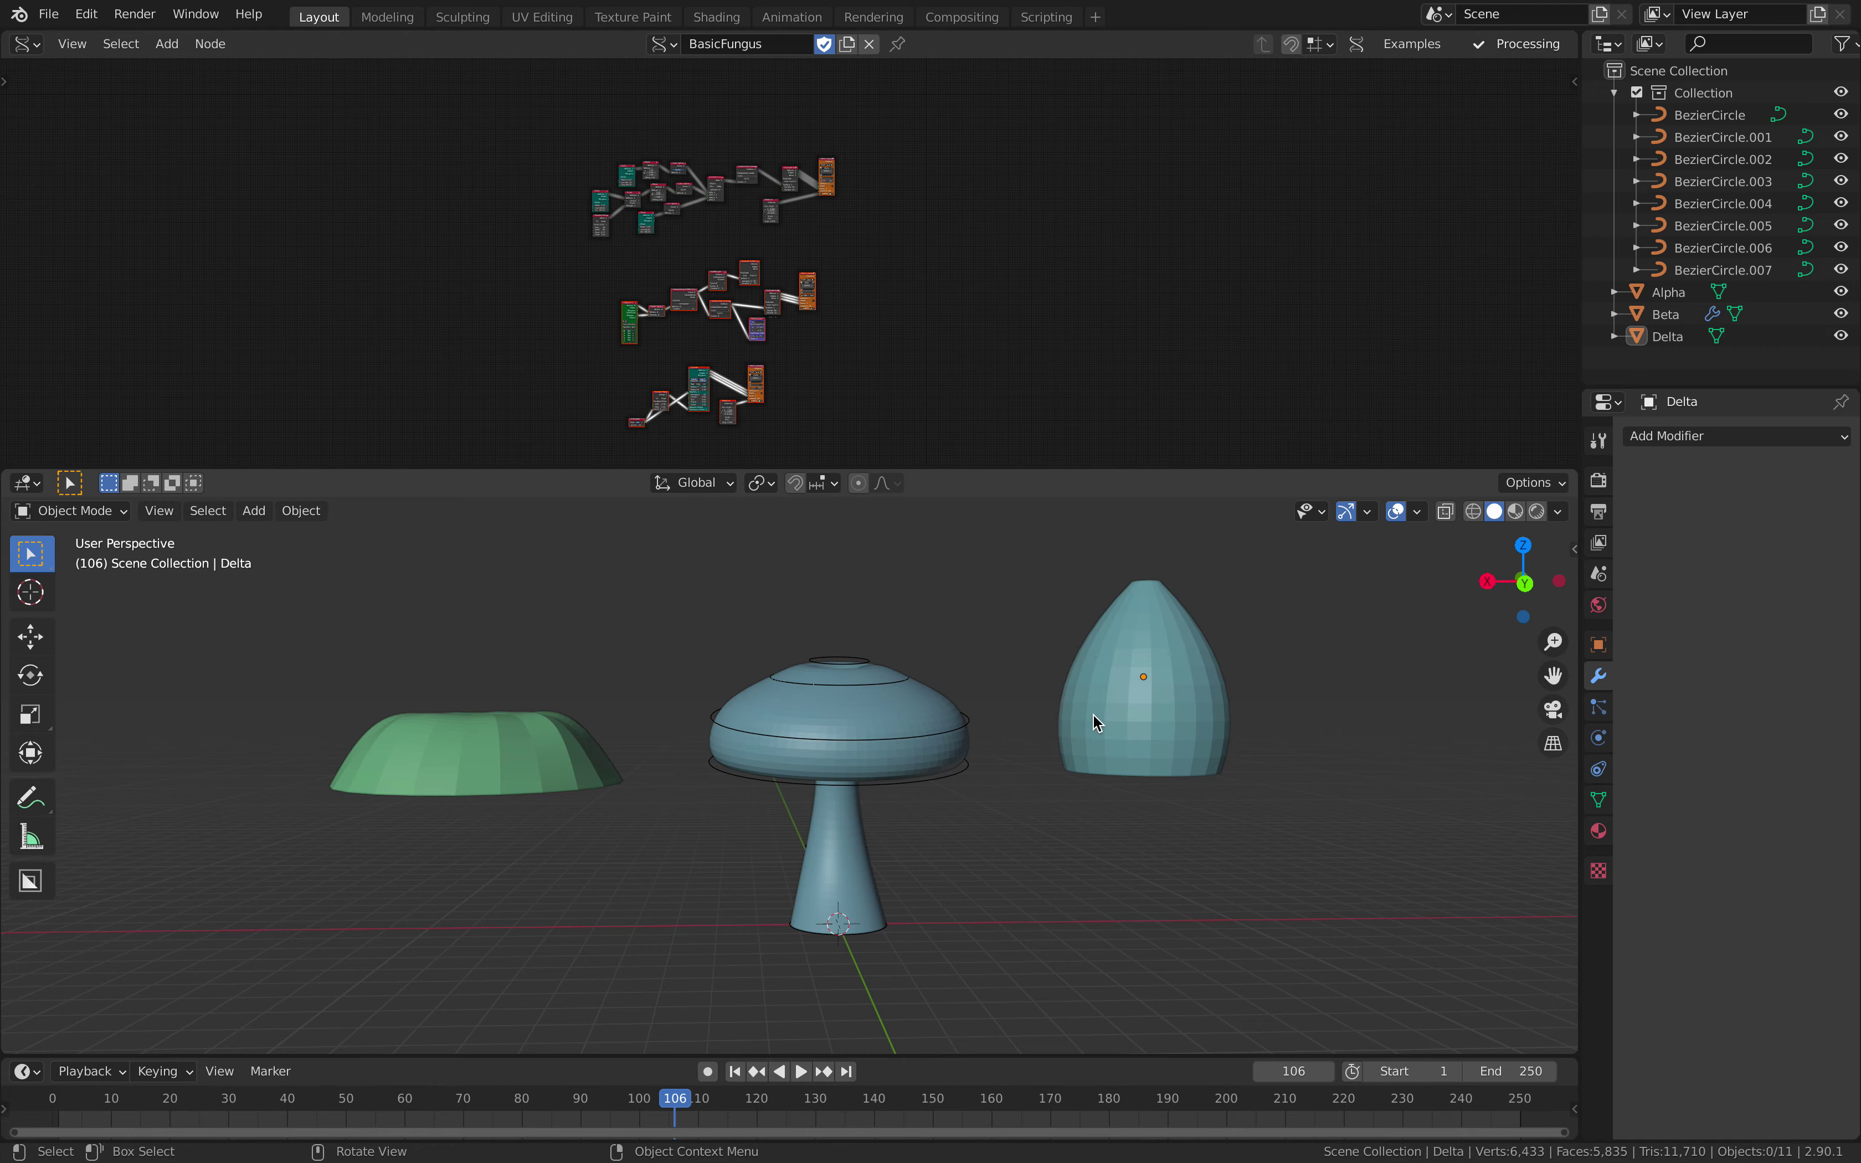
Step: Enlarge the node editor and frame the node group that generates the Alpha mesh
{"action": "mouse_move", "coordinate": [1081, 714]}
{"action": "middle_mouse_down"}
{"action": "mouse_move", "coordinate": [654, 742]}
{"action": "mouse_move", "coordinate": [1081, 758]}
{"action": "mouse_move", "coordinate": [1073, 739]}
{"action": "middle_mouse_up"}
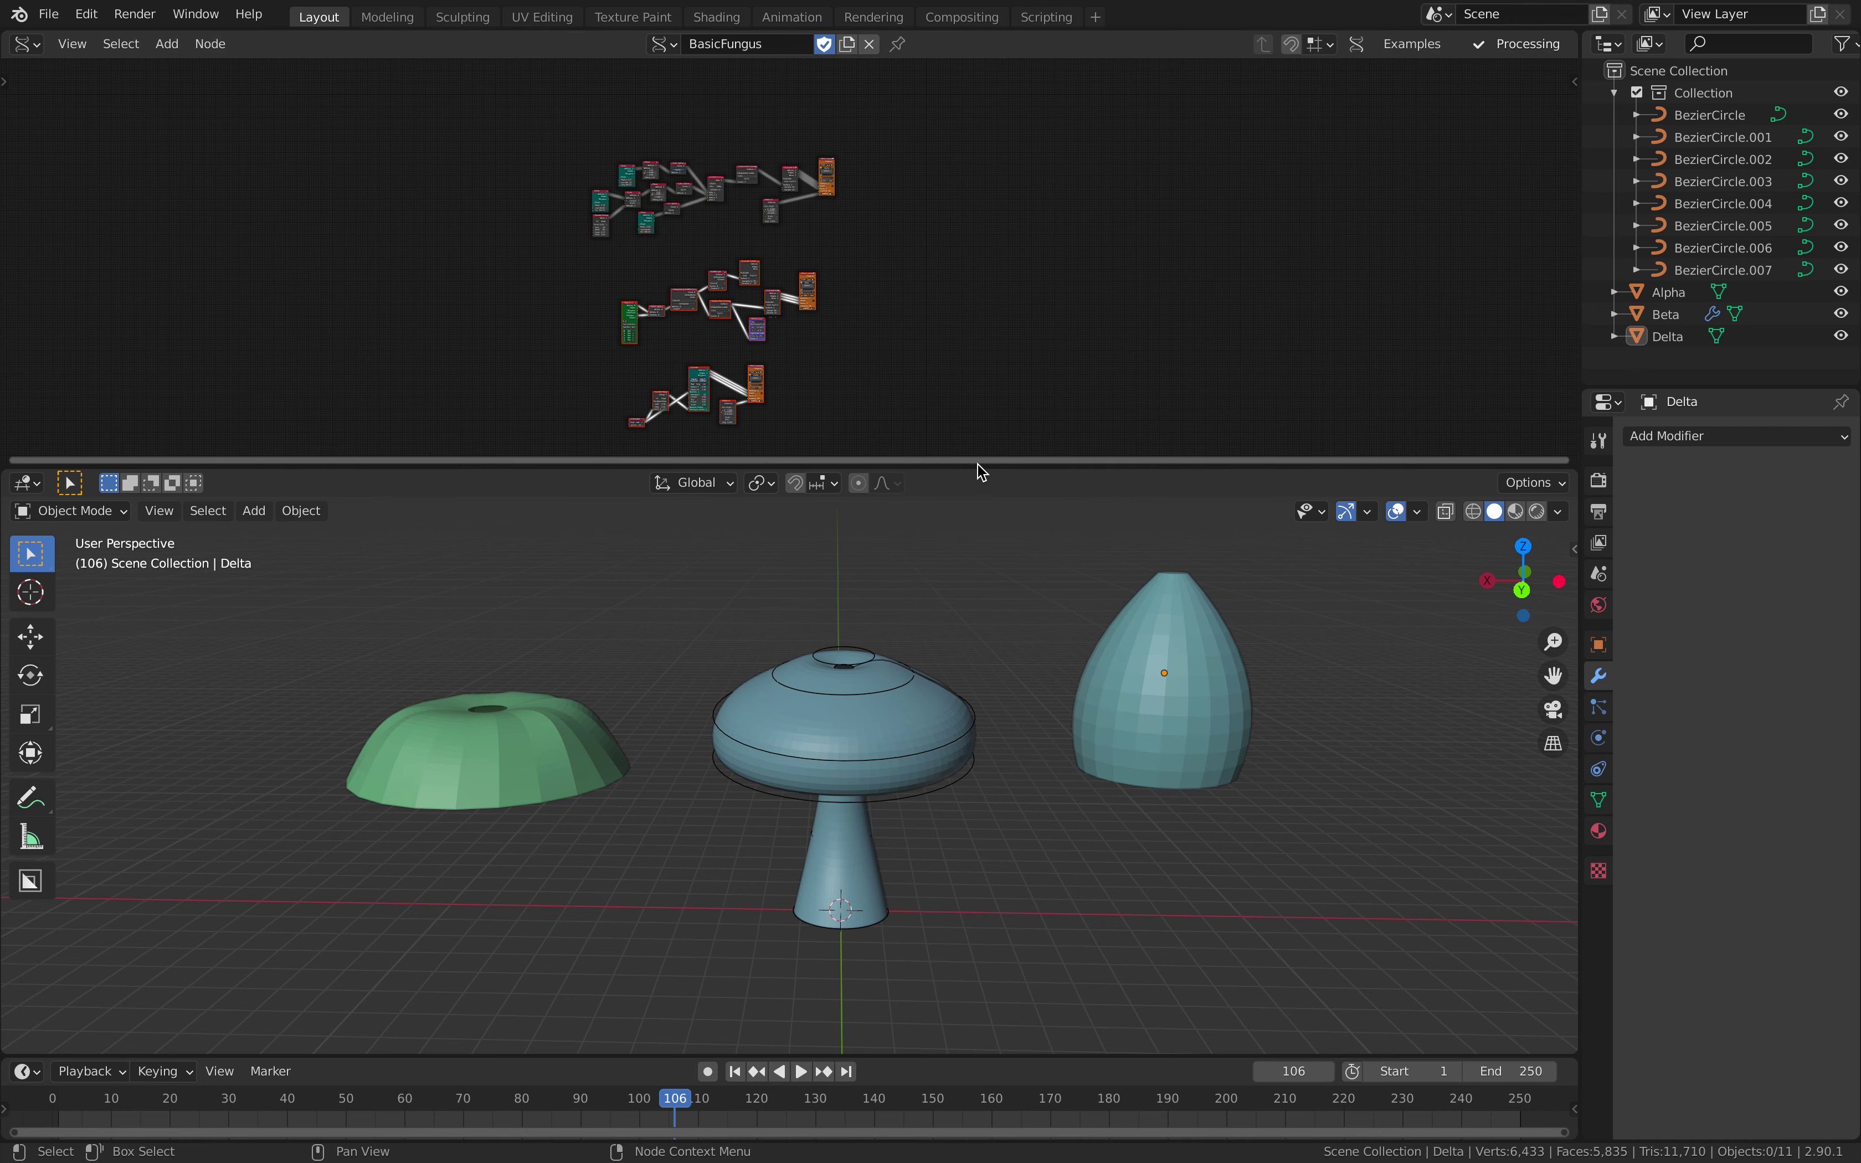
{"action": "left_click_drag", "start_coordinate": [976, 465], "coordinate": [979, 504]}
{"action": "scroll", "coordinate": [917, 366], "scroll_direction": "up", "scroll_amount": 5}
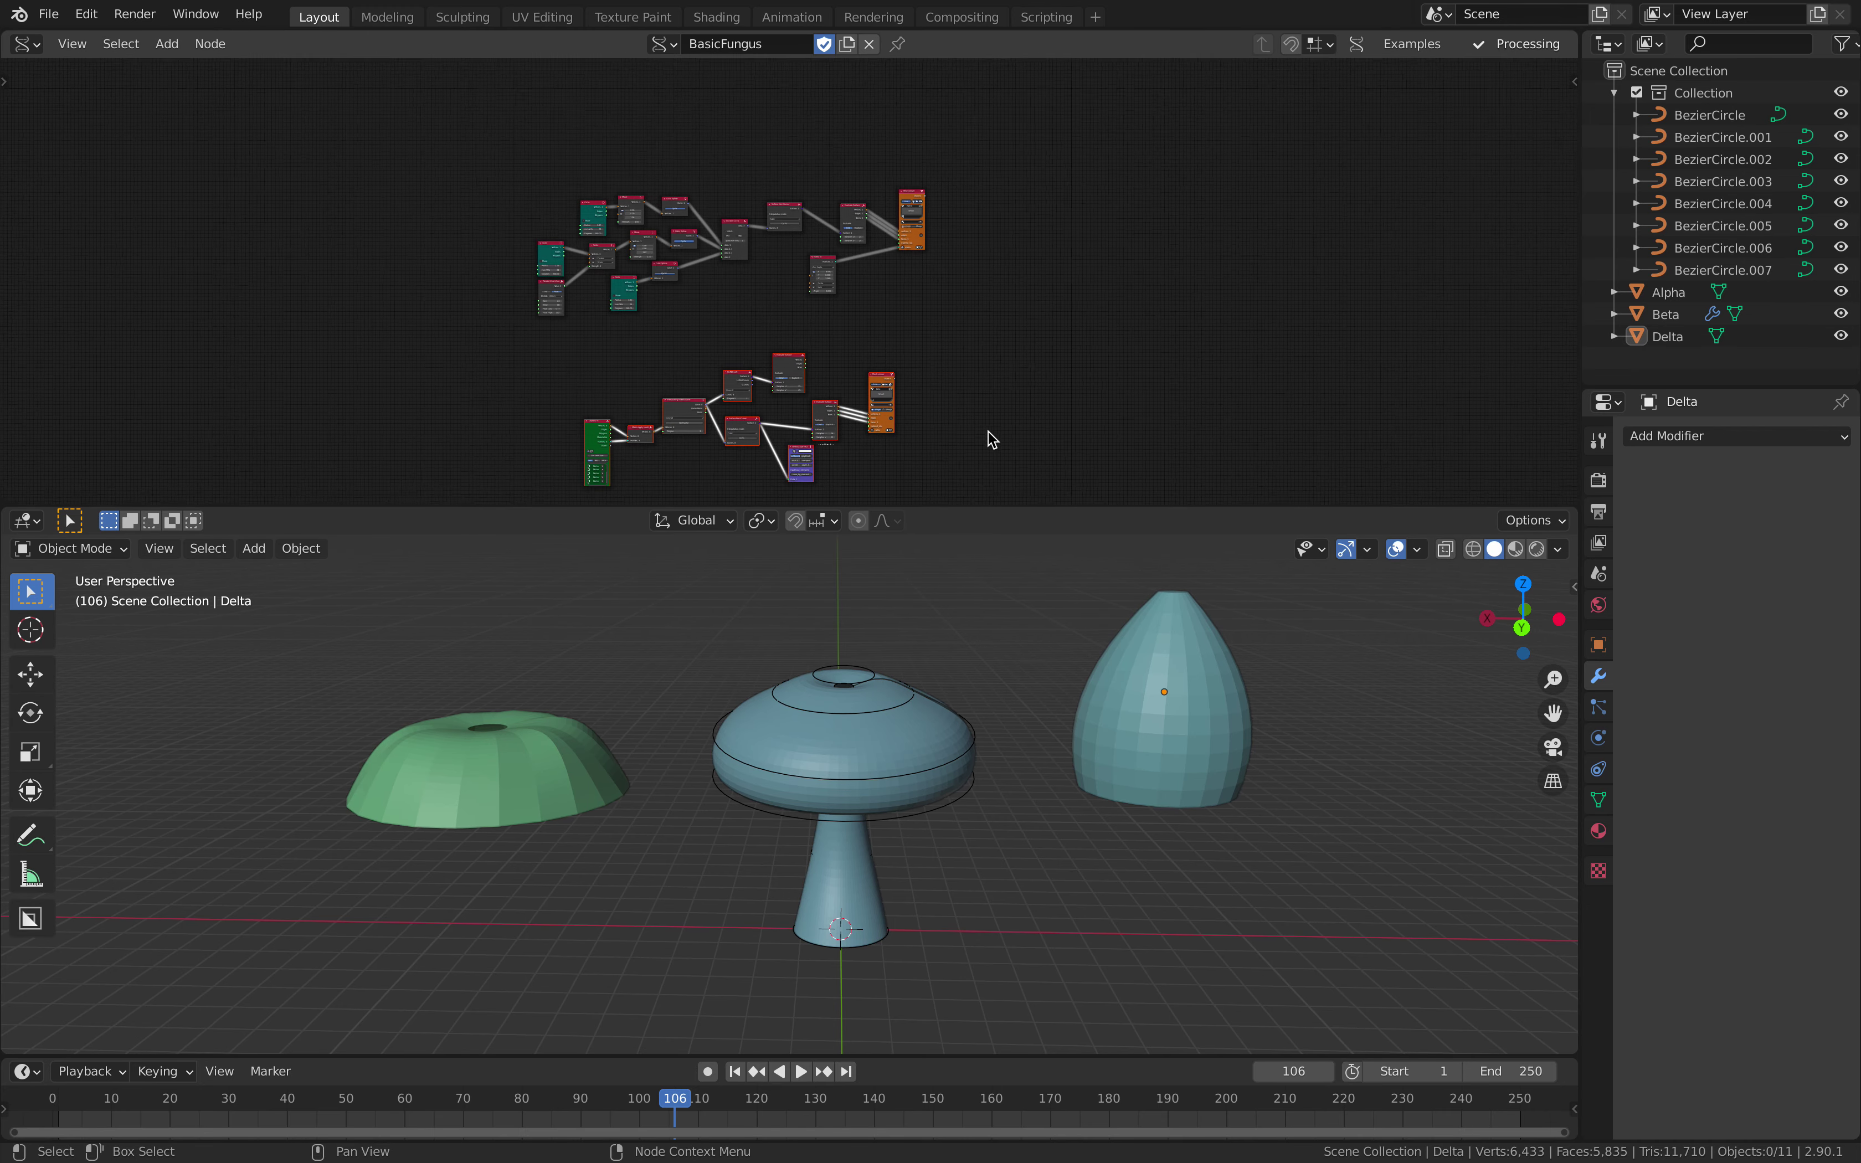
{"action": "scroll", "coordinate": [945, 342], "scroll_direction": "up", "scroll_amount": 3}
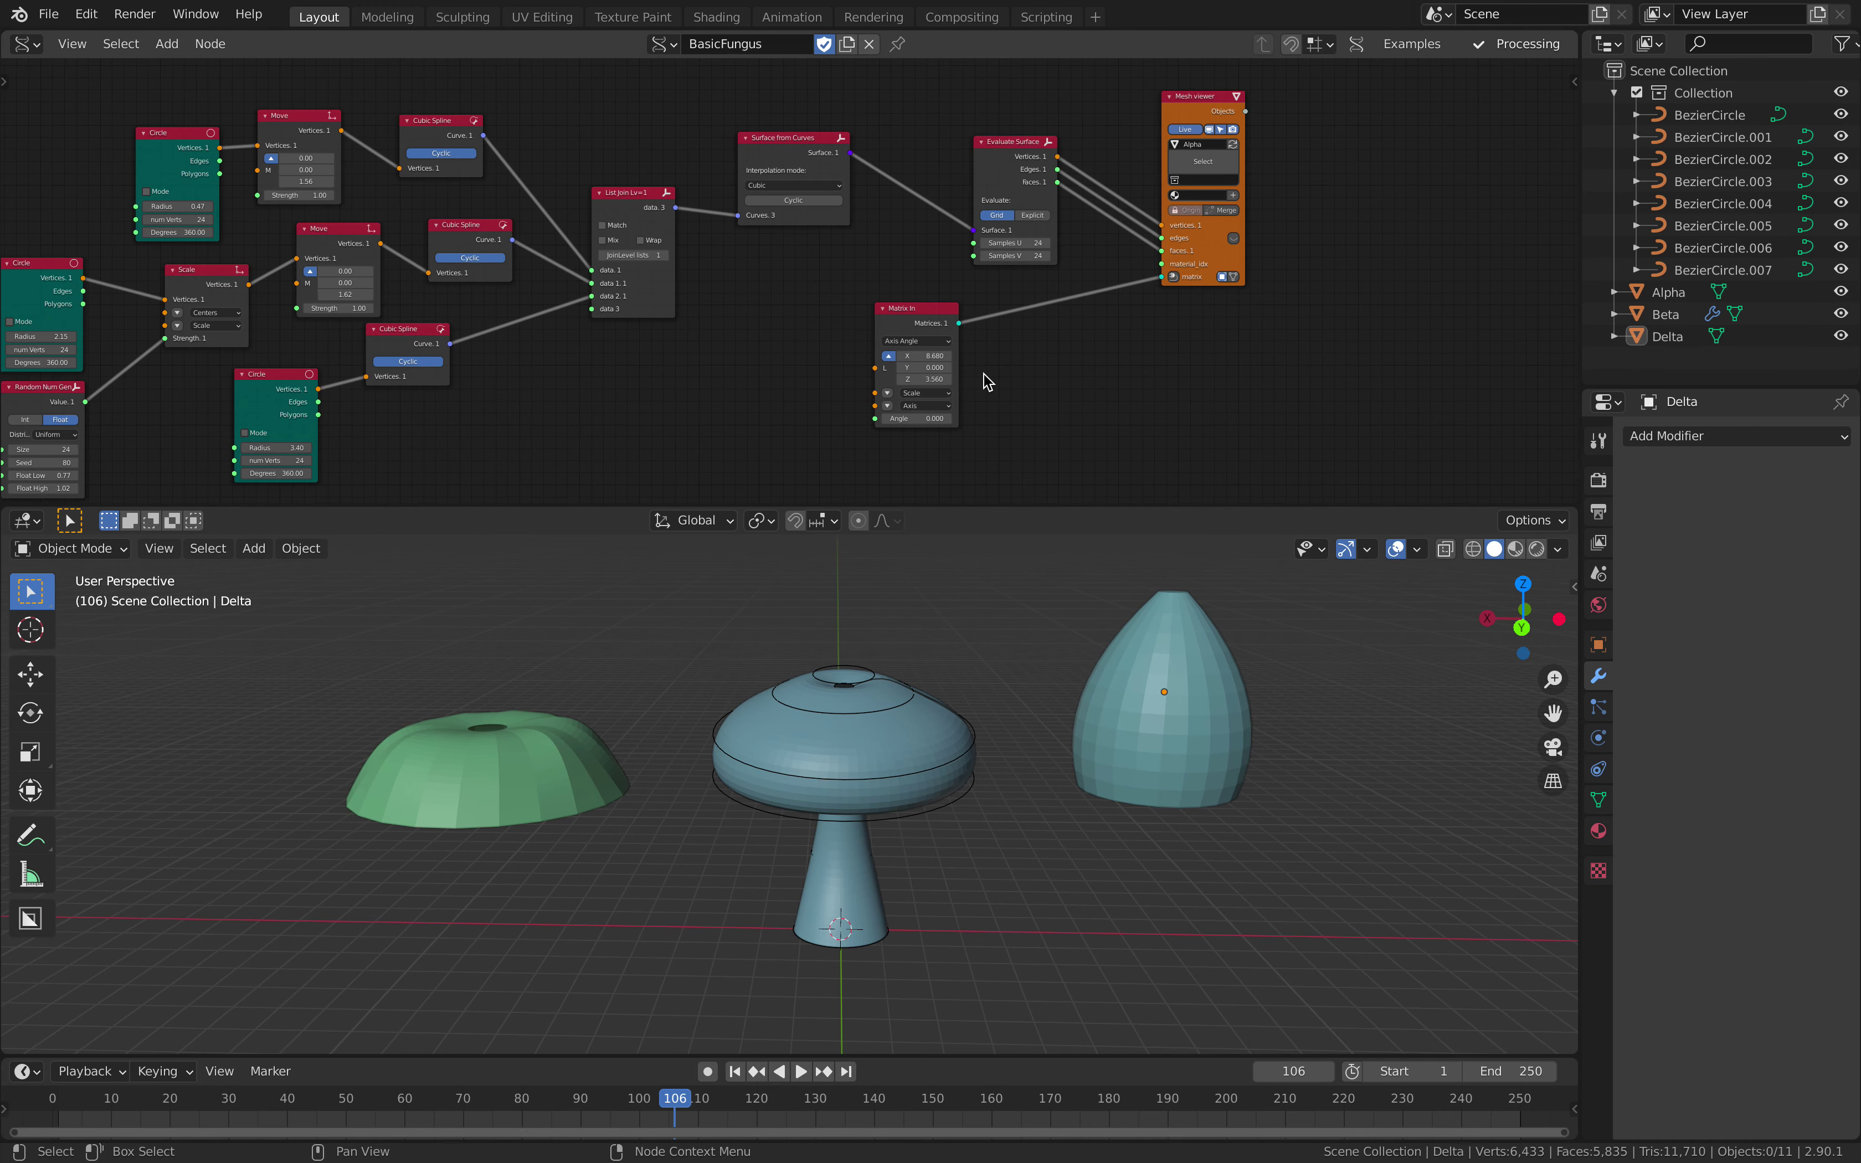
{"action": "scroll", "coordinate": [911, 354], "scroll_direction": "up", "scroll_amount": 3}
{"action": "scroll", "coordinate": [969, 377], "scroll_direction": "down", "scroll_amount": 2}
{"action": "mouse_move", "coordinate": [922, 353]}
{"action": "middle_mouse_down"}
{"action": "mouse_move", "coordinate": [981, 388]}
{"action": "mouse_move", "coordinate": [925, 352]}
{"action": "middle_mouse_up"}
Step: Select the green Alpha cap, enlarge the node editor further, and examine the three mushroom shapes from below and above
{"action": "mouse_move", "coordinate": [731, 773]}
{"action": "middle_mouse_down"}
{"action": "mouse_move", "coordinate": [854, 724]}
{"action": "mouse_move", "coordinate": [693, 752]}
{"action": "mouse_move", "coordinate": [744, 864]}
{"action": "mouse_move", "coordinate": [765, 763]}
{"action": "middle_mouse_up"}
{"action": "left_click", "coordinate": [537, 739]}
{"action": "middle_click_drag", "start_coordinate": [1211, 748], "coordinate": [1174, 668]}
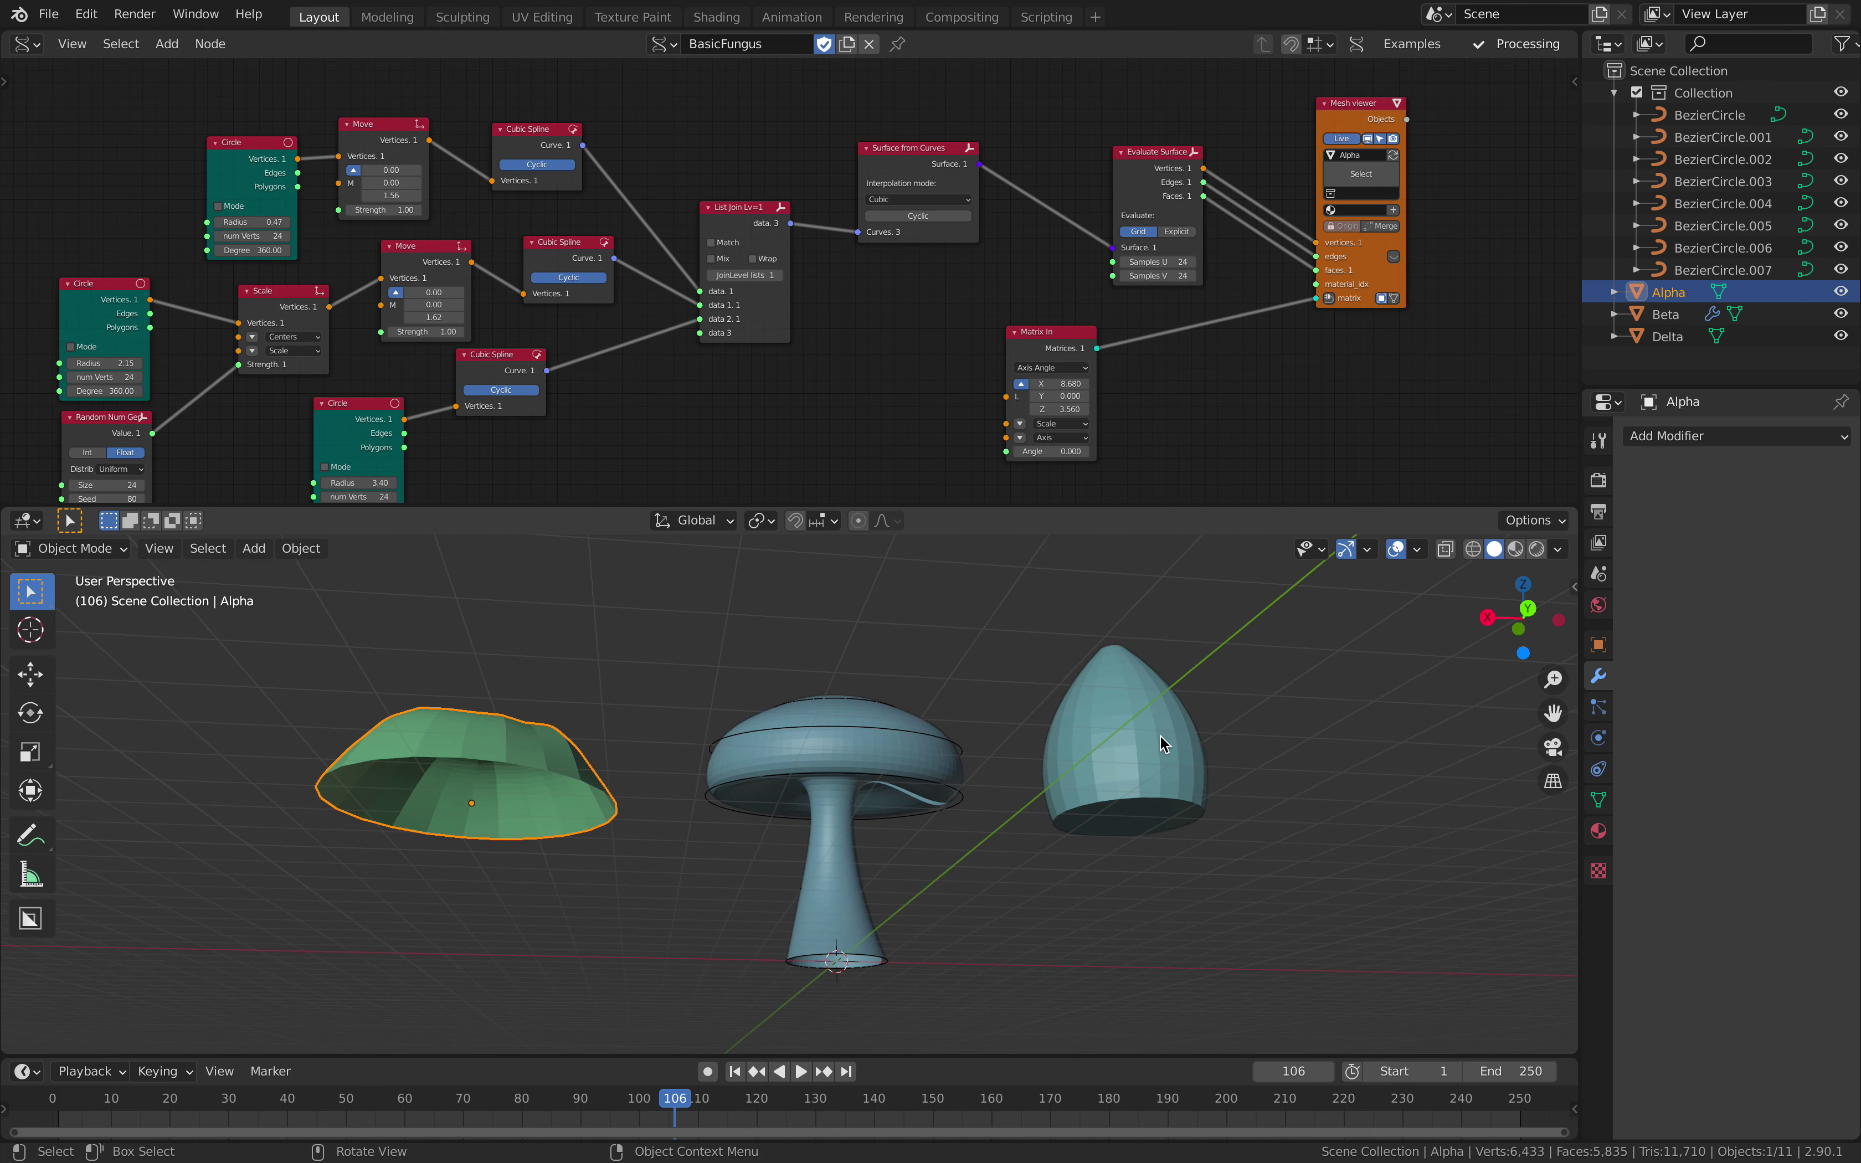
{"action": "middle_click_drag", "start_coordinate": [997, 837], "coordinate": [869, 868]}
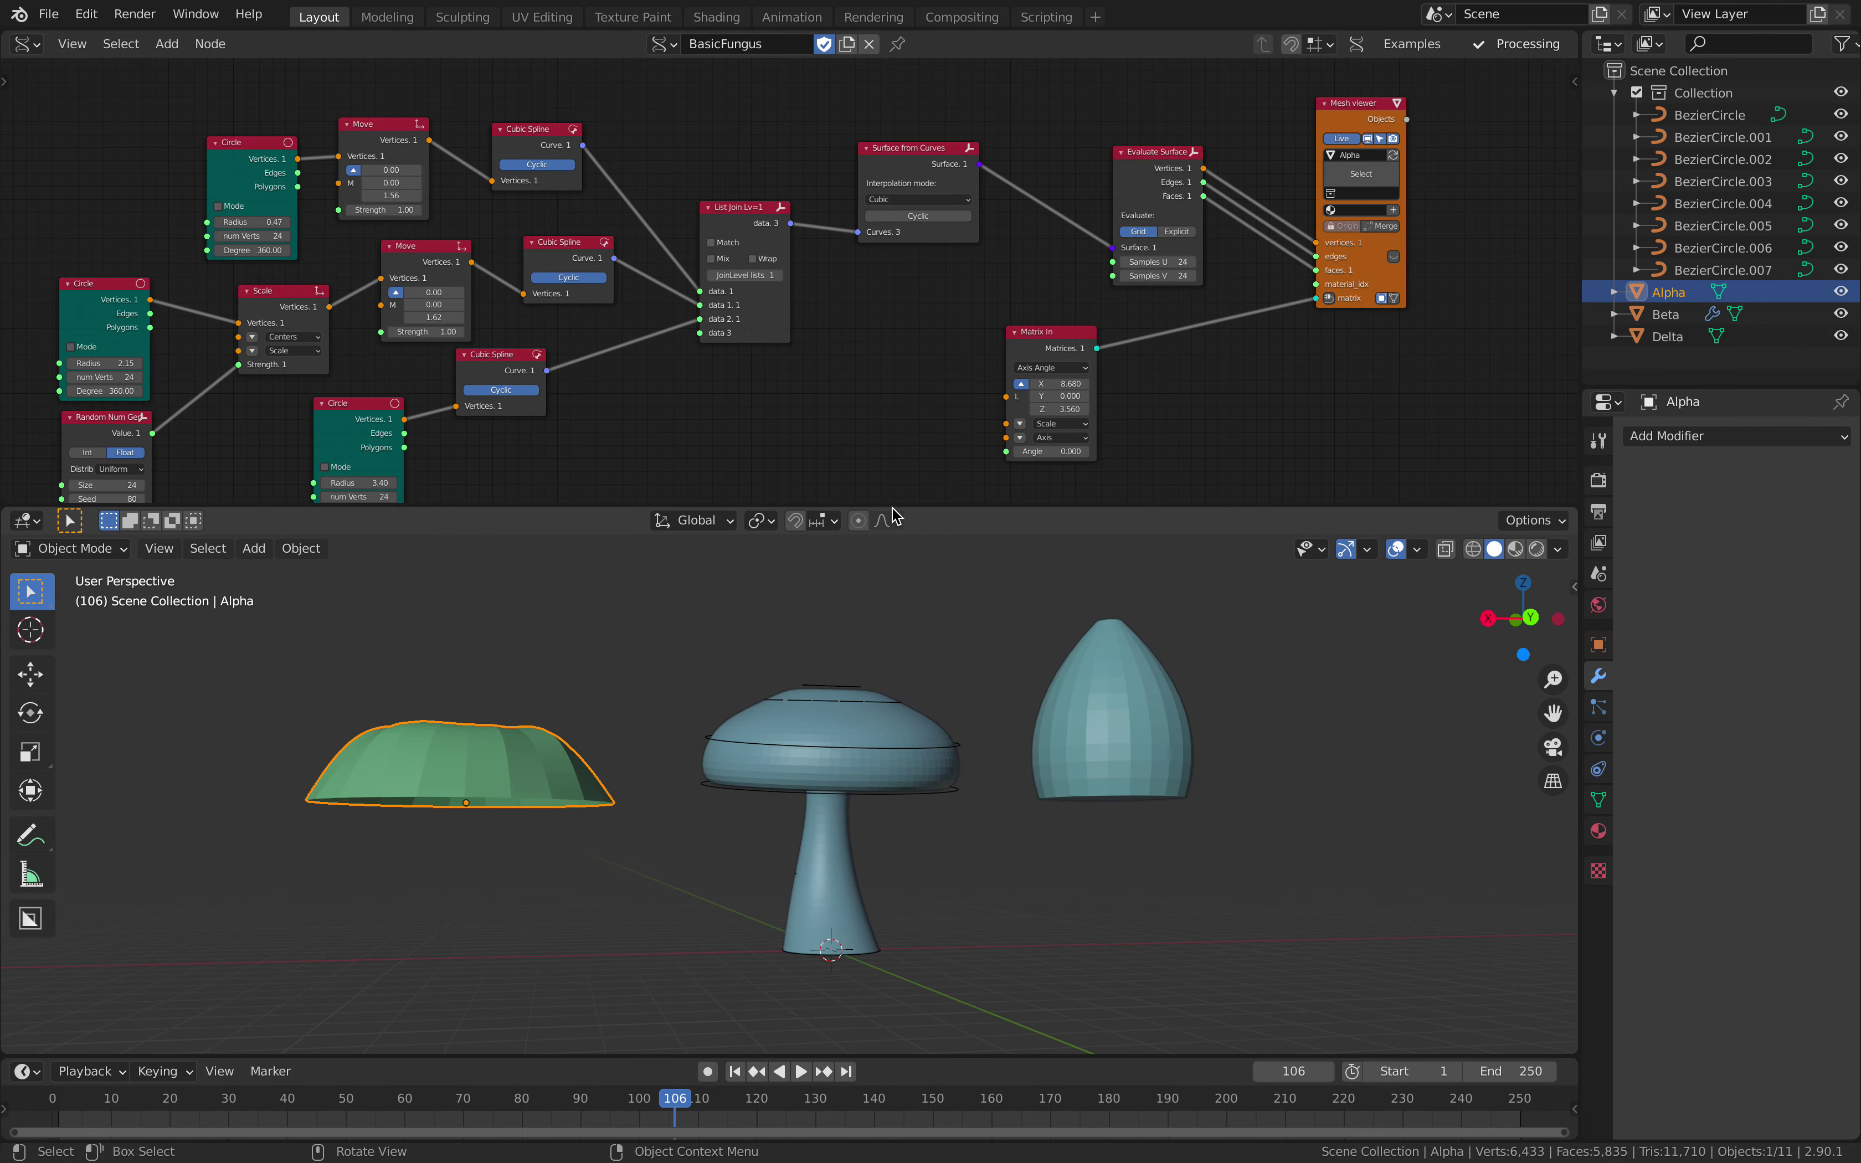
{"action": "left_click_drag", "start_coordinate": [892, 508], "coordinate": [892, 556]}
{"action": "middle_click_drag", "start_coordinate": [768, 862], "coordinate": [600, 828]}
{"action": "middle_click_drag", "start_coordinate": [723, 698], "coordinate": [752, 663]}
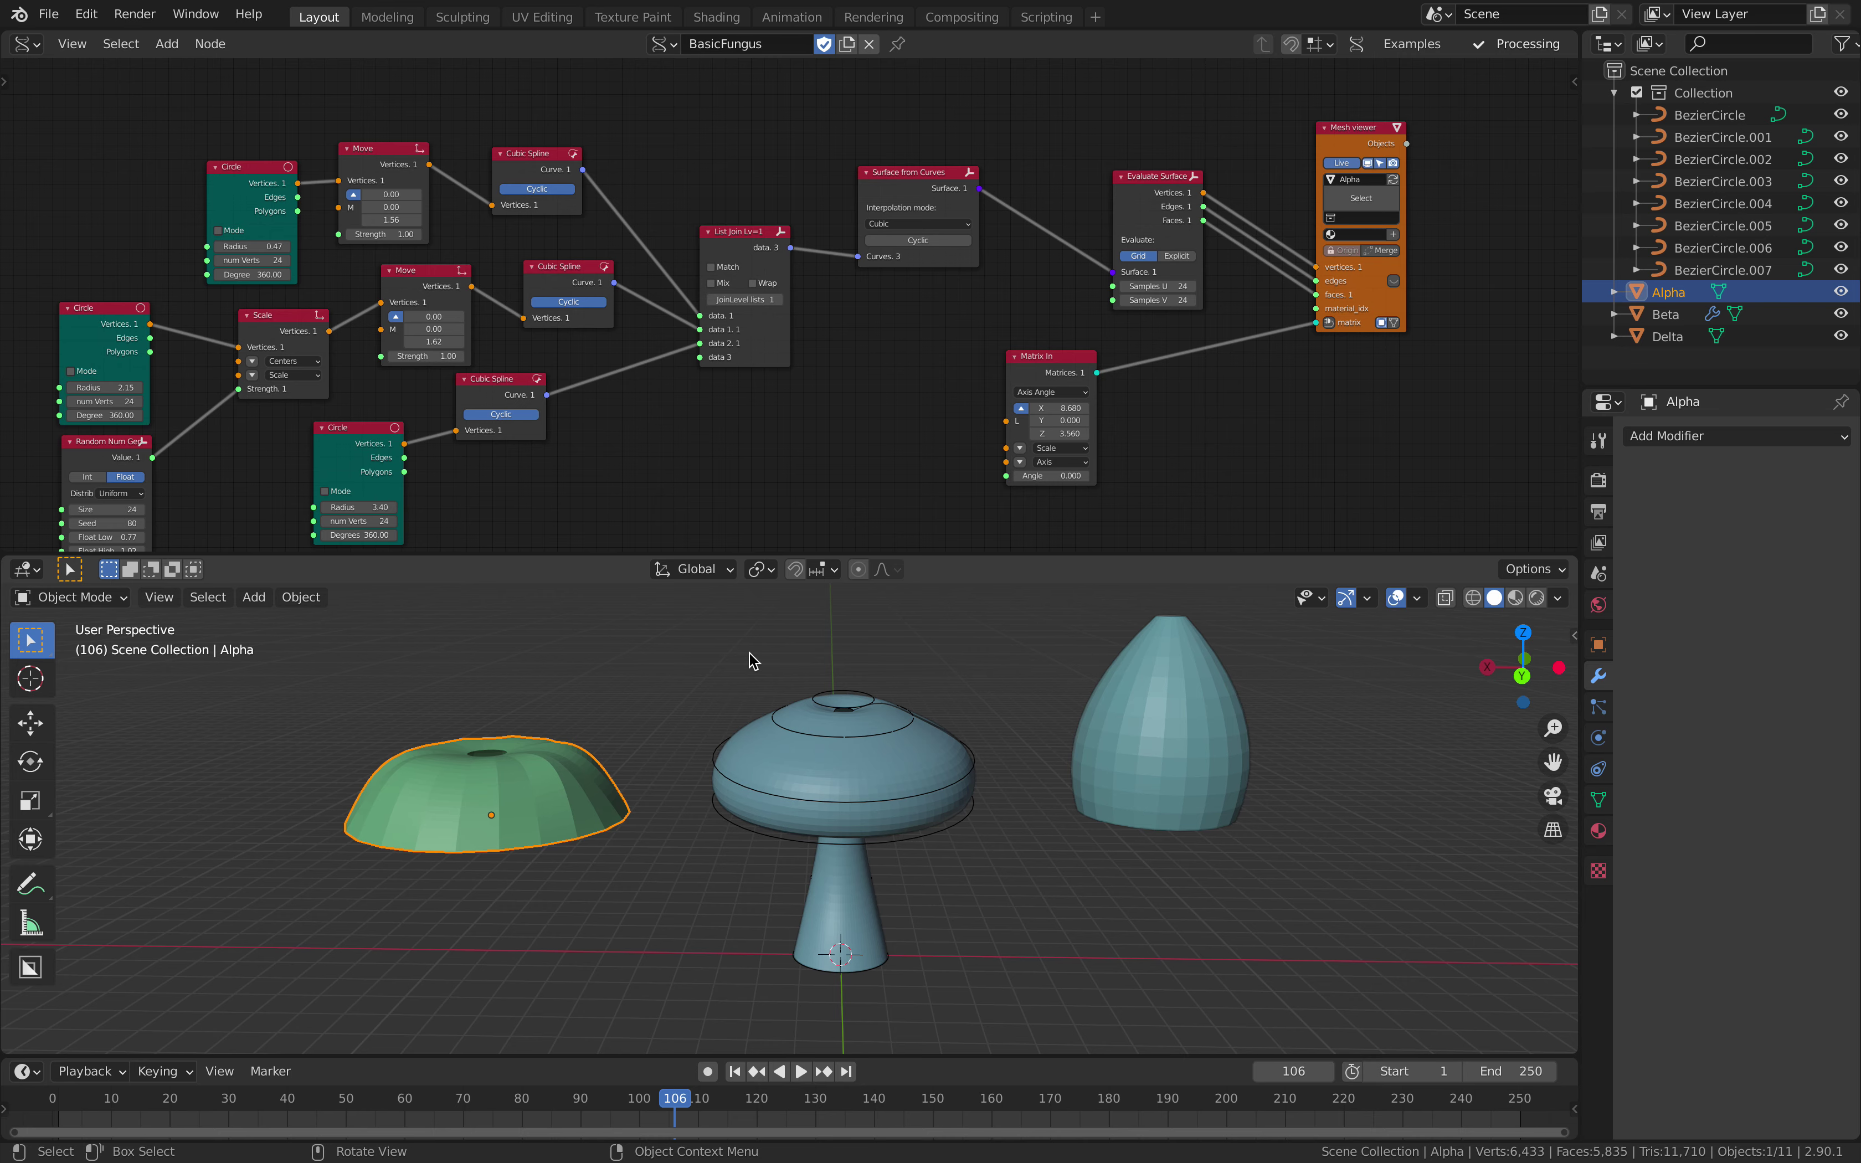
{"action": "middle_click_drag", "start_coordinate": [854, 652], "coordinate": [1162, 854]}
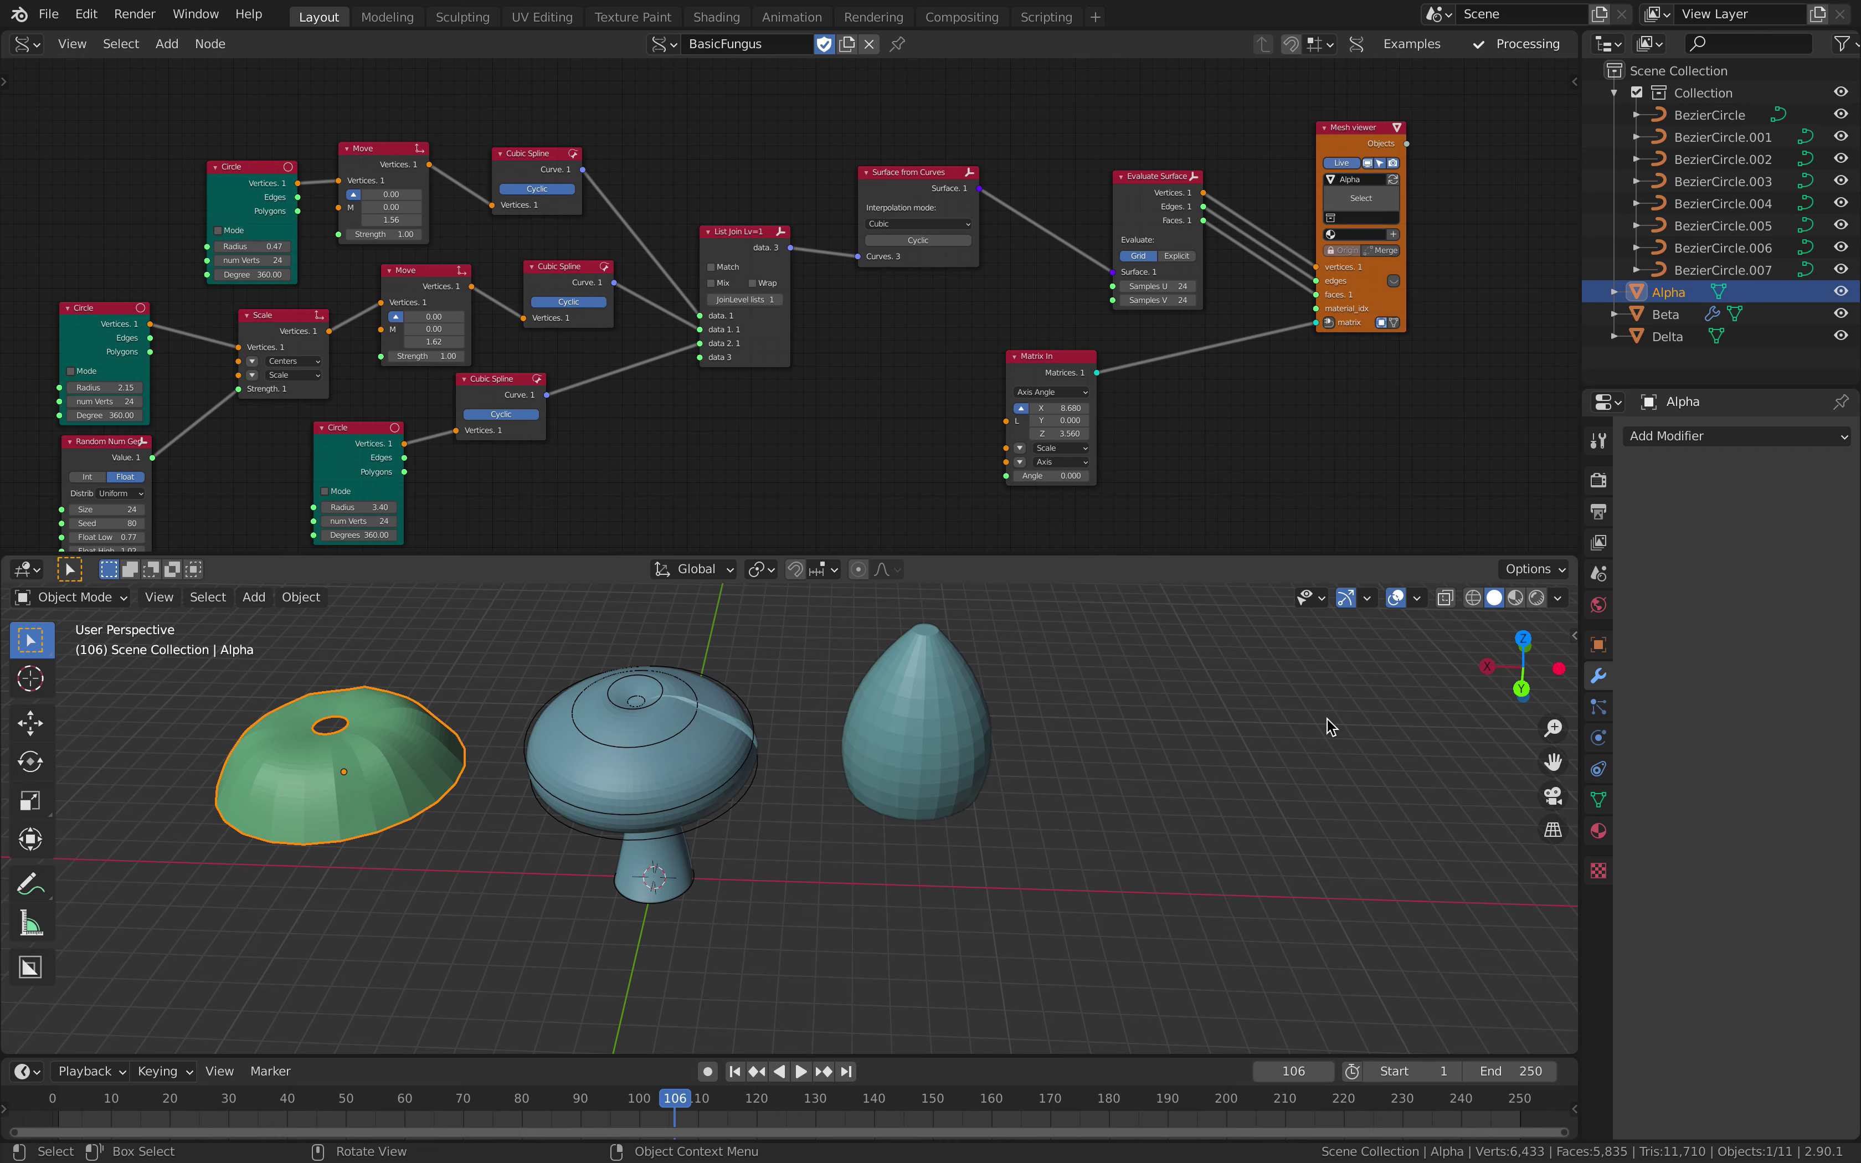
{"action": "middle_click_drag", "start_coordinate": [1221, 724], "coordinate": [1000, 730]}
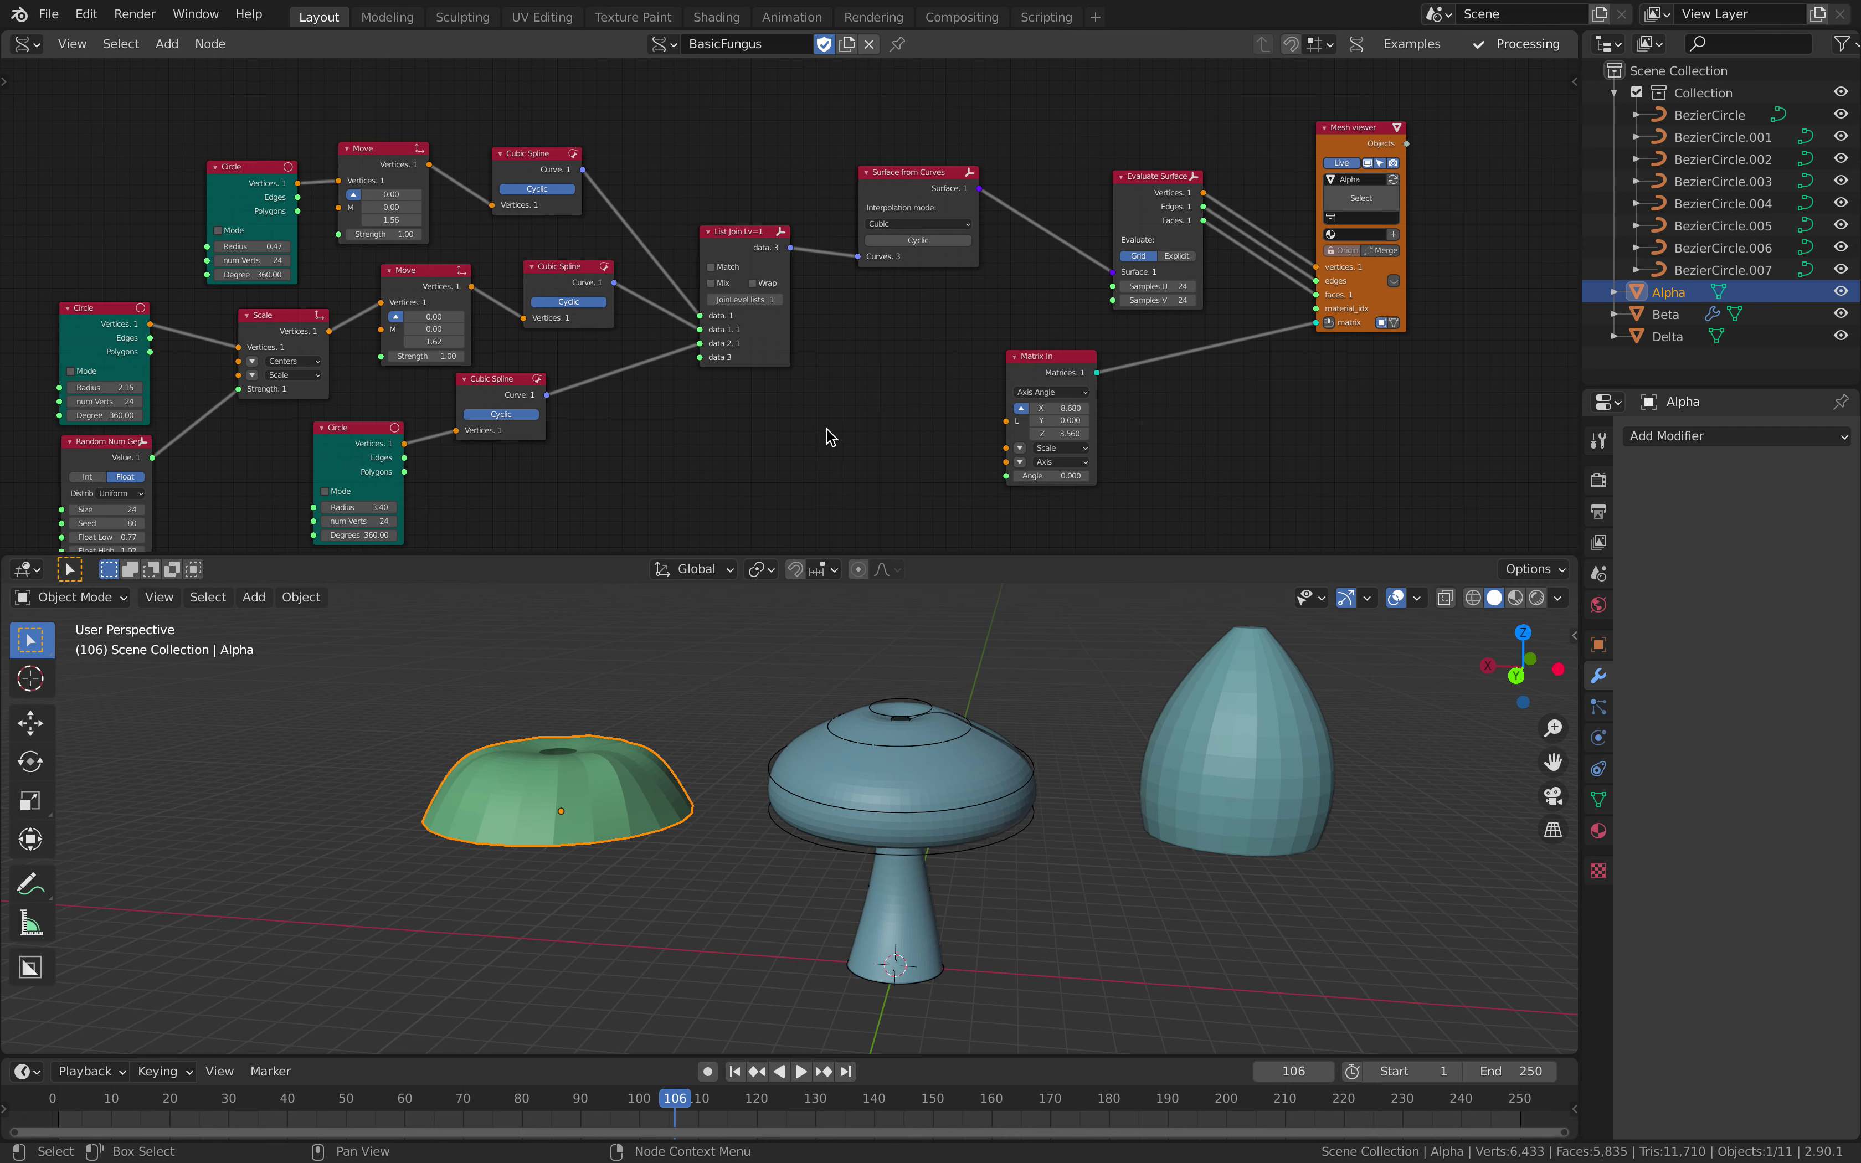
{"action": "middle_click_drag", "start_coordinate": [867, 410], "coordinate": [894, 392]}
{"action": "left_click_drag", "start_coordinate": [981, 552], "coordinate": [981, 573]}
Step: Select all the curves from BezierCircle through BezierCircle.007
{"action": "middle_click_drag", "start_coordinate": [988, 819], "coordinate": [945, 750]}
{"action": "scroll", "coordinate": [906, 431], "scroll_direction": "down", "scroll_amount": 2}
{"action": "middle_click_drag", "start_coordinate": [1053, 482], "coordinate": [939, 320]}
{"action": "scroll", "coordinate": [946, 400], "scroll_direction": "down", "scroll_amount": 3}
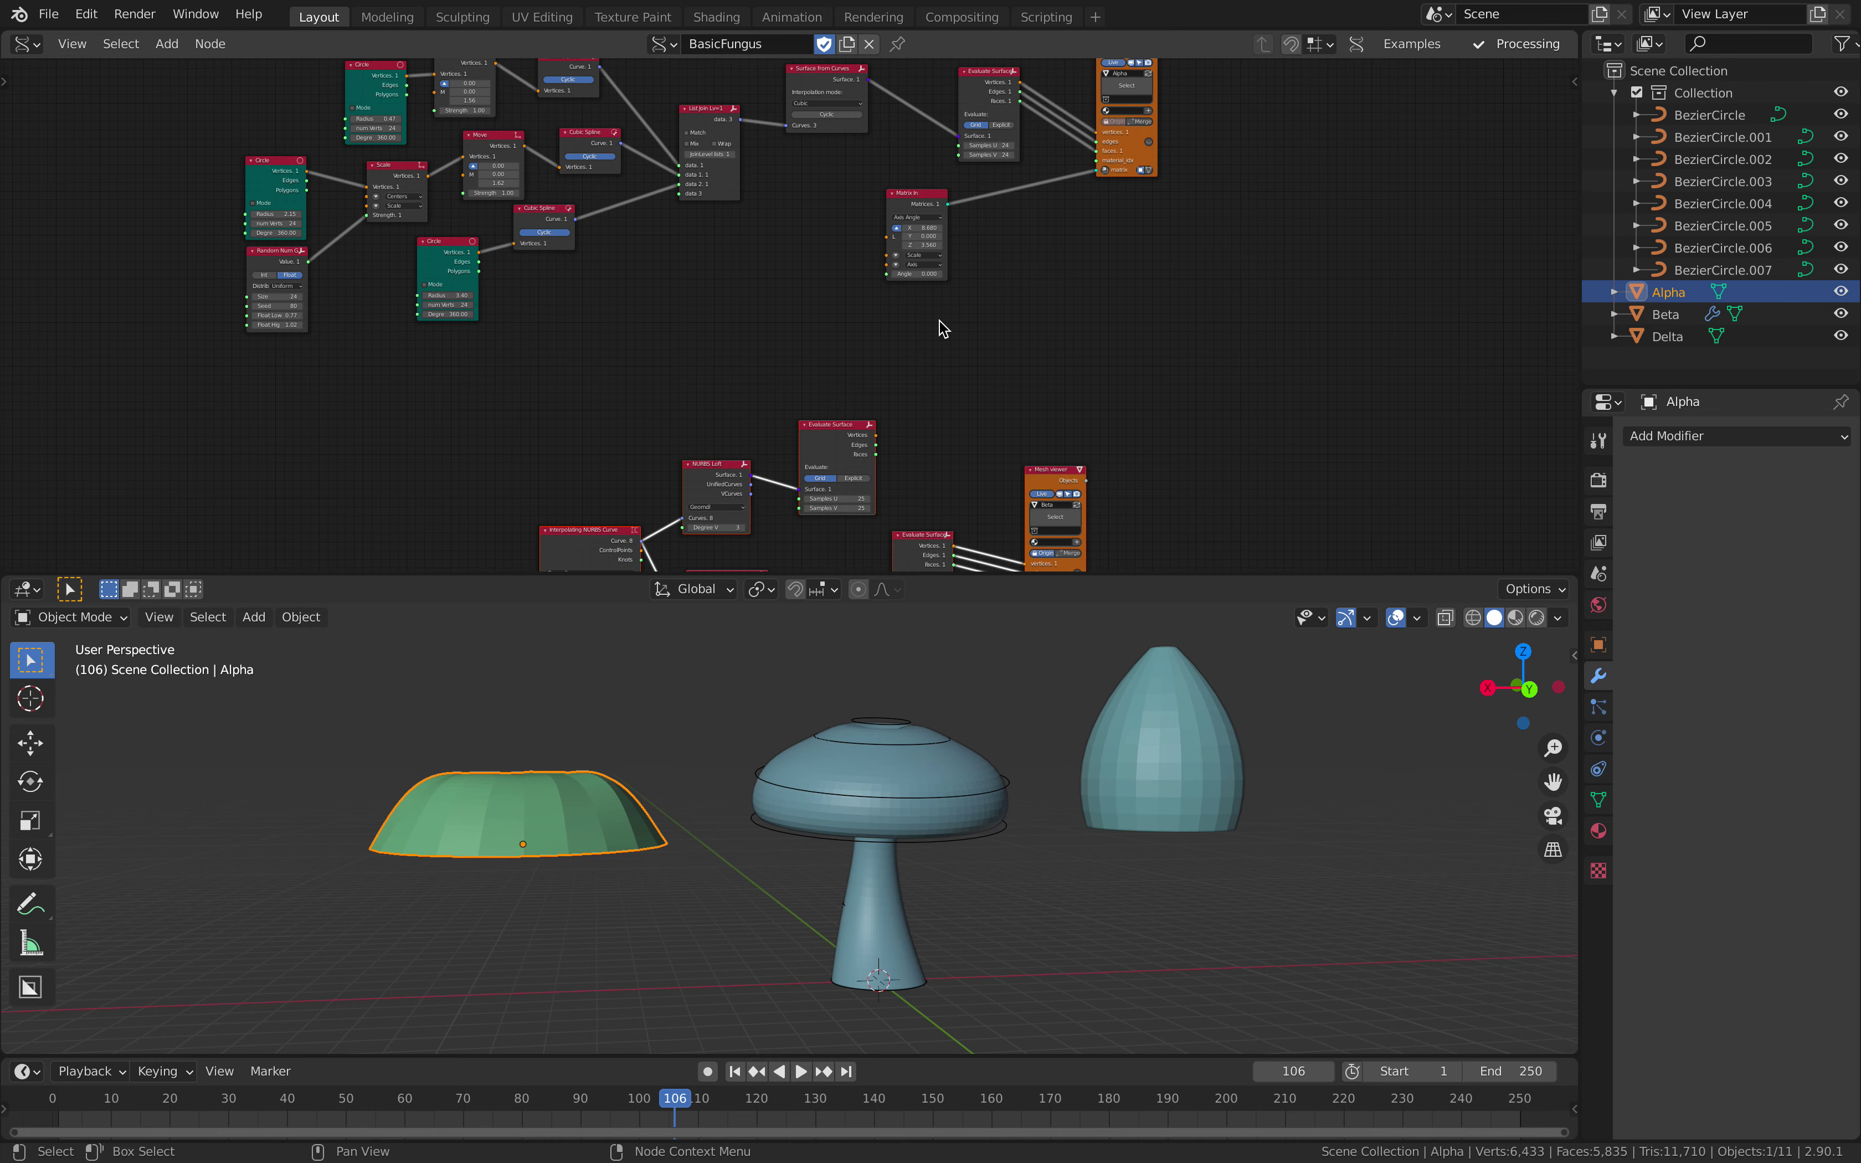
{"action": "middle_click_drag", "start_coordinate": [991, 352], "coordinate": [942, 223]}
{"action": "left_click", "coordinate": [1707, 115]}
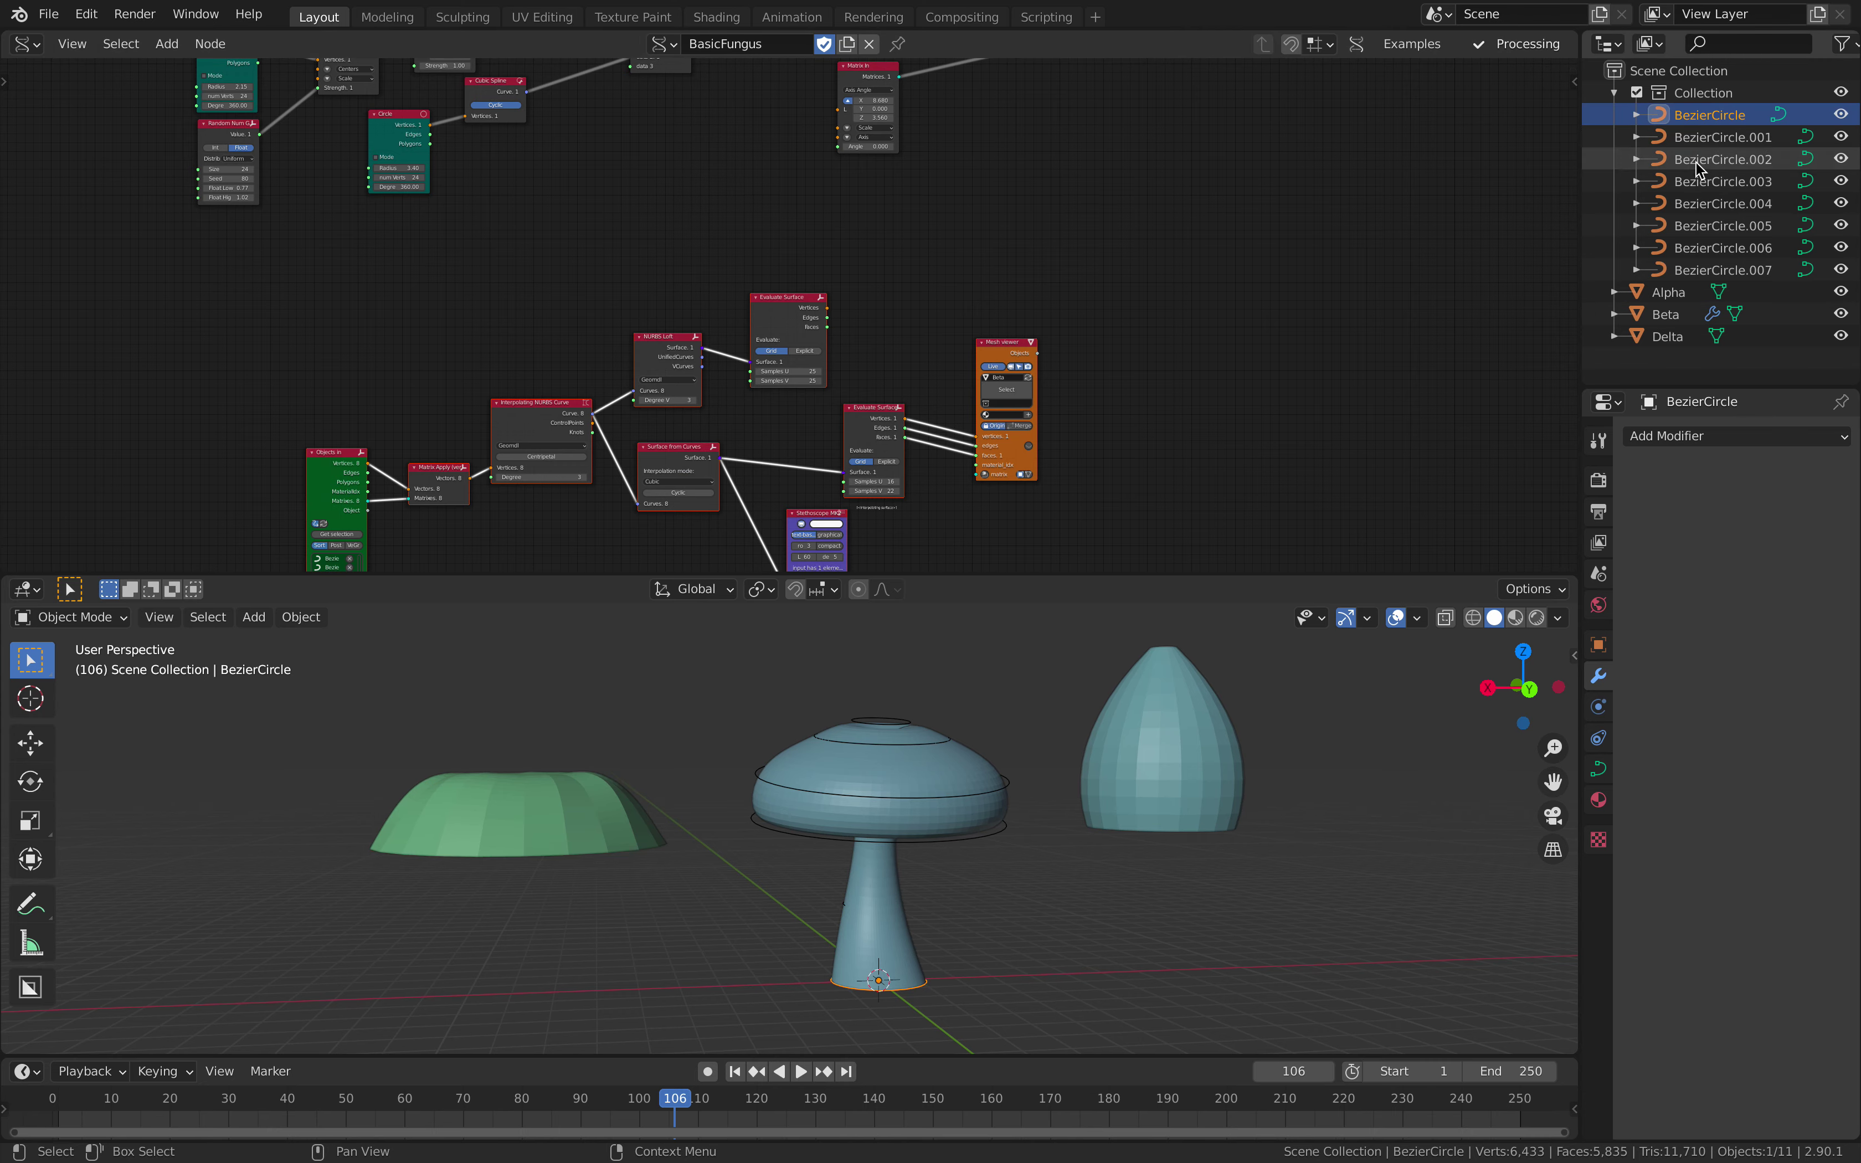
{"action": "left_click", "coordinate": [1719, 269], "text": "shift"}
{"action": "middle_click_drag", "start_coordinate": [1127, 801], "coordinate": [907, 731]}
{"action": "middle_click_drag", "start_coordinate": [946, 980], "coordinate": [915, 954]}
Step: Deselect all nodes and slightly reposition the Objects in node of the Beta mushroom's node group
{"action": "scroll", "coordinate": [846, 323], "scroll_direction": "down", "scroll_amount": 5}
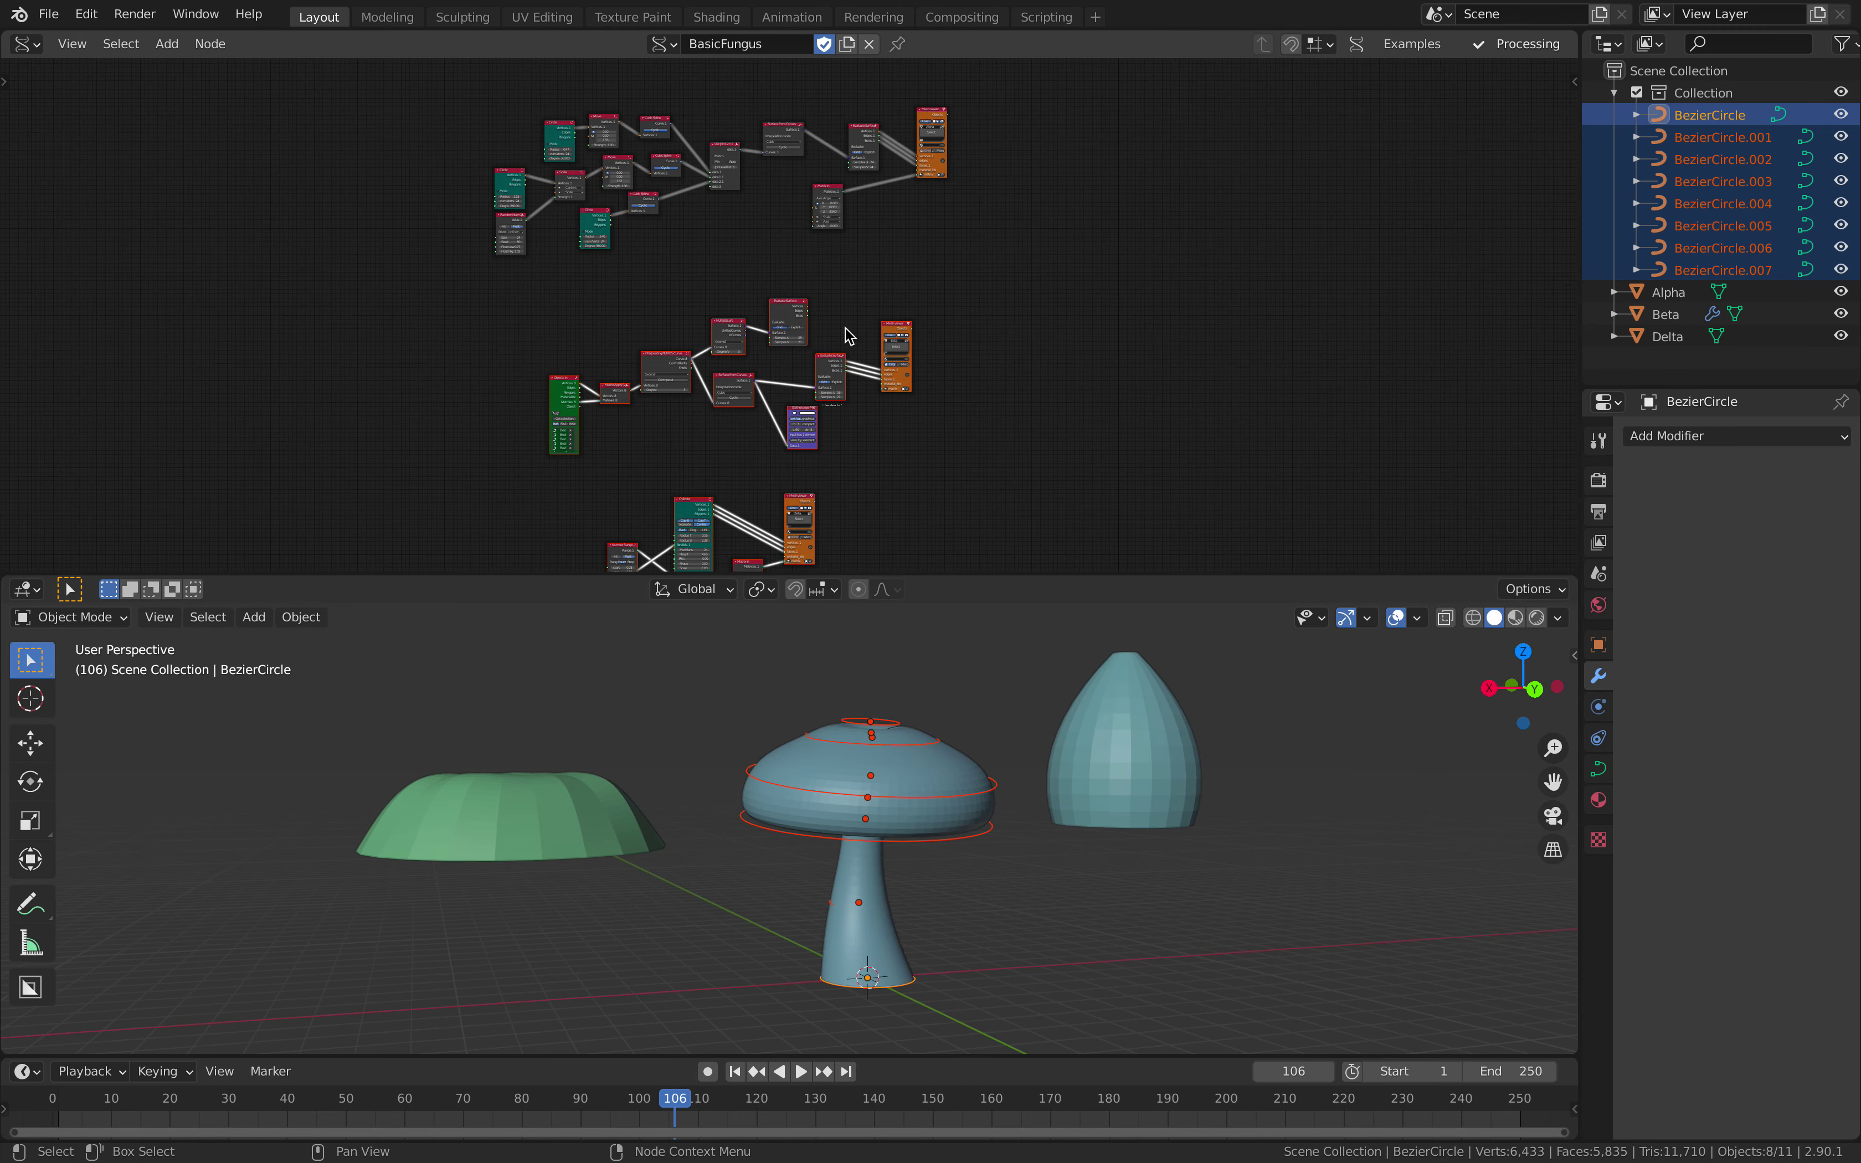
{"action": "scroll", "coordinate": [800, 272], "scroll_direction": "up", "scroll_amount": 8}
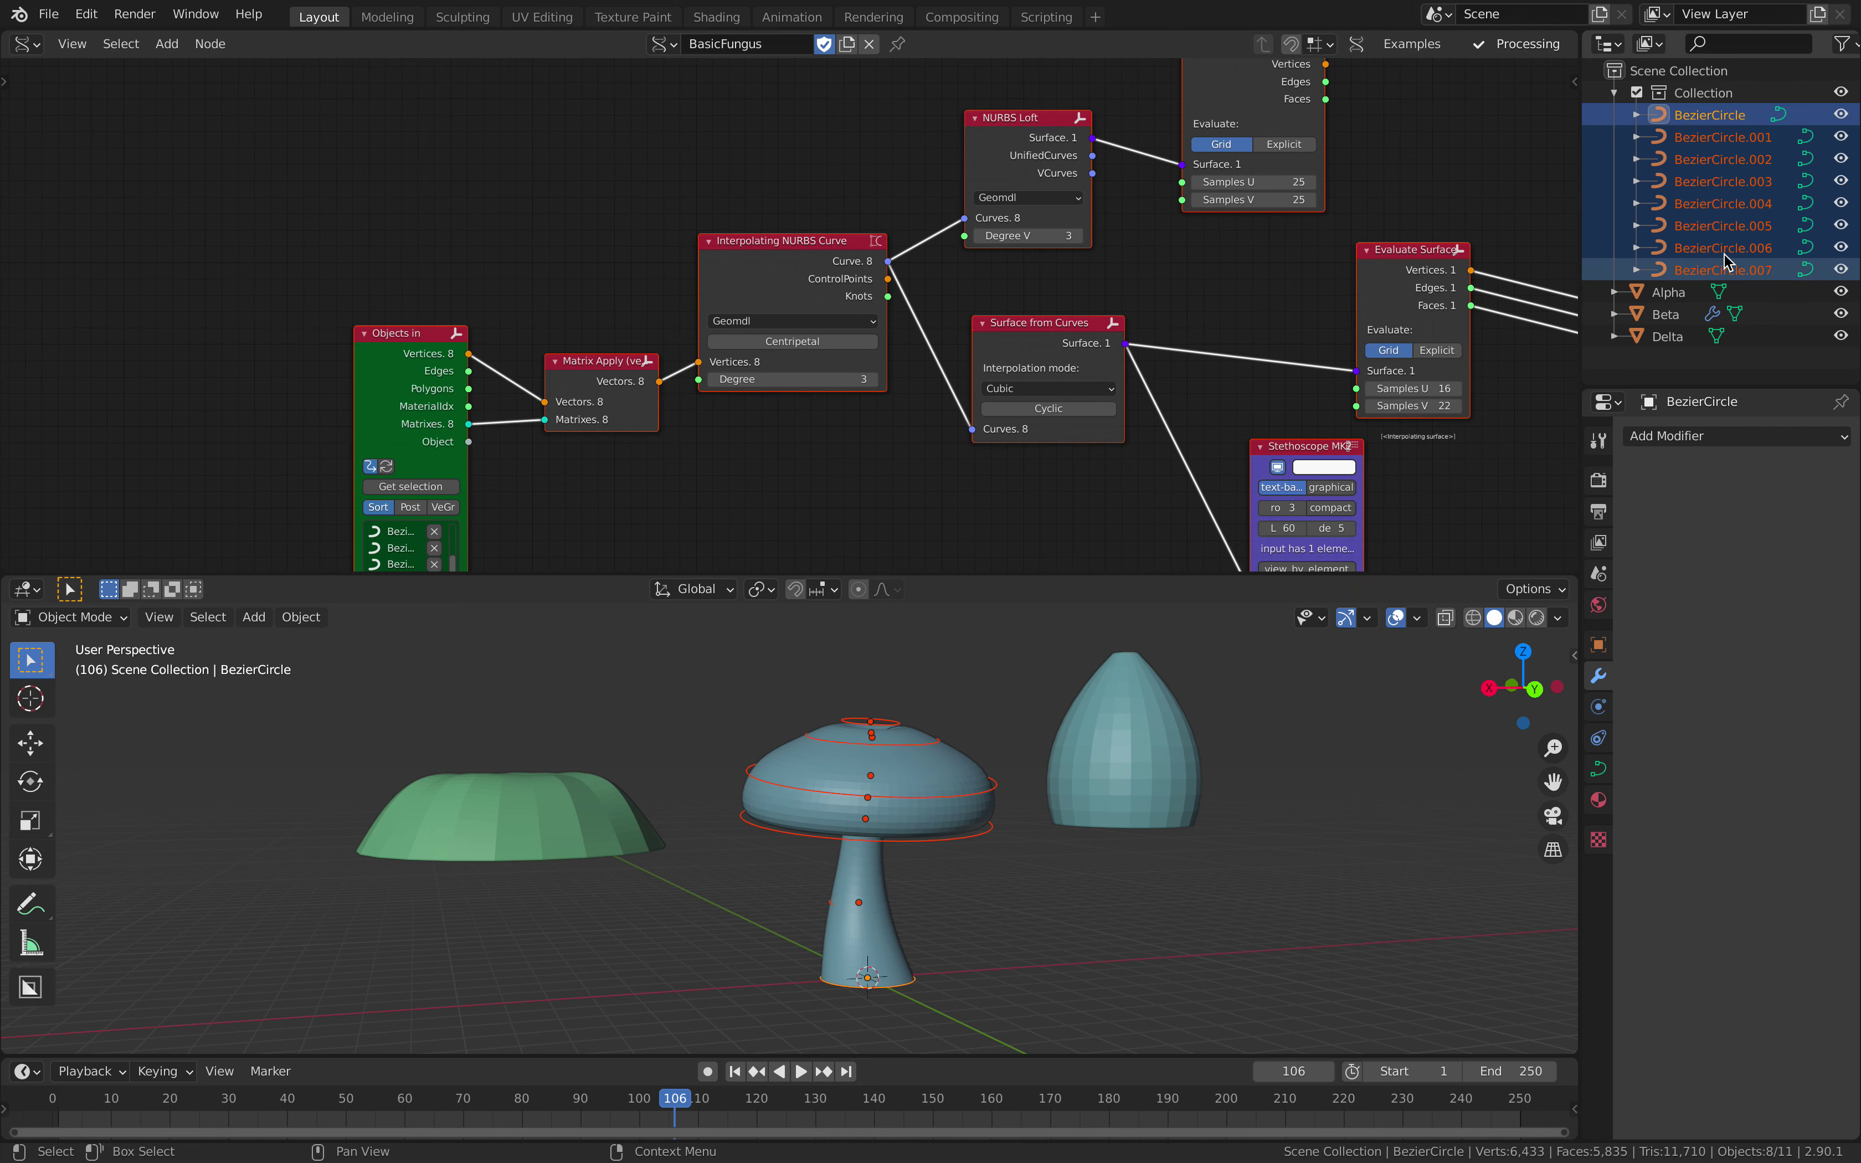
{"action": "middle_click_drag", "start_coordinate": [677, 325], "coordinate": [677, 287]}
{"action": "scroll", "coordinate": [442, 285], "scroll_direction": "up", "scroll_amount": 2}
{"action": "middle_click_drag", "start_coordinate": [442, 285], "coordinate": [321, 161]}
{"action": "left_click_drag", "start_coordinate": [261, 190], "coordinate": [265, 183]}
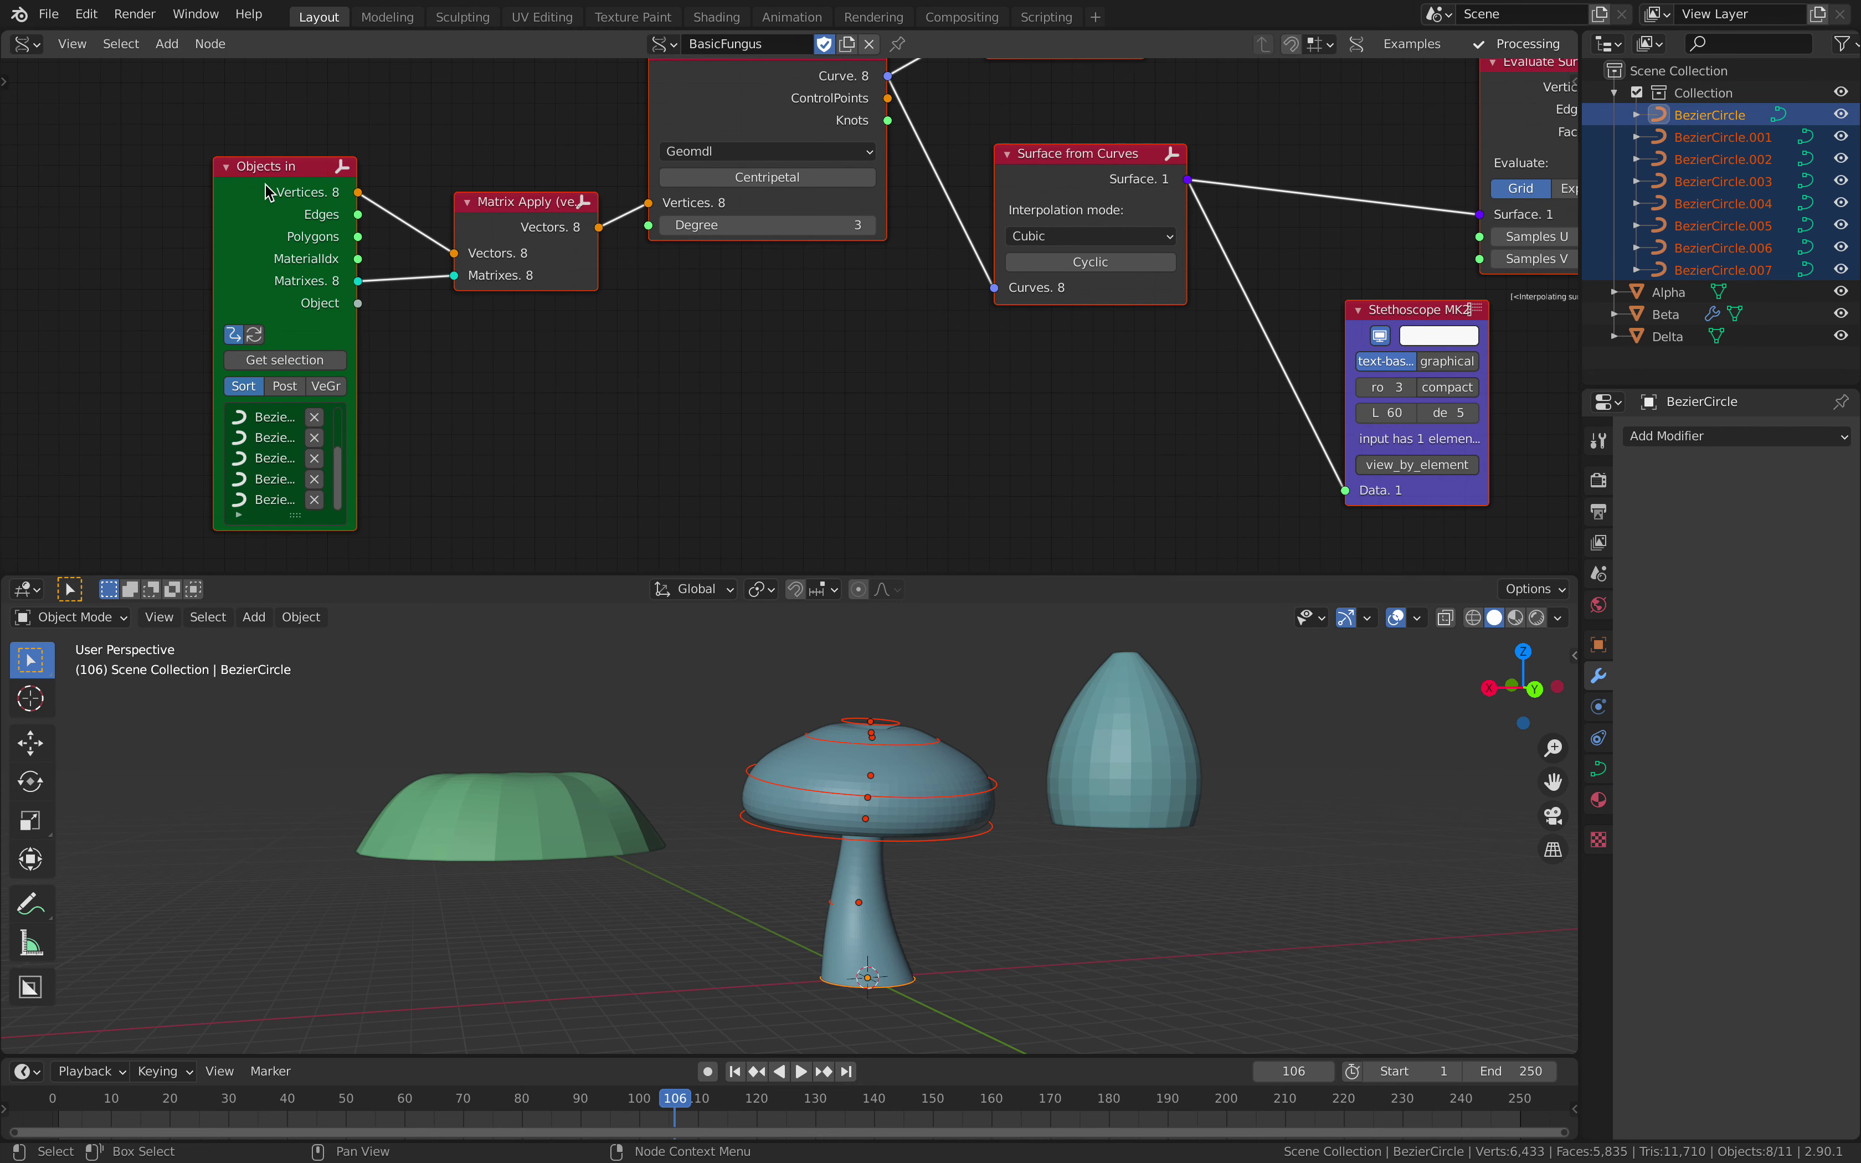
{"action": "left_click", "coordinate": [343, 115]}
{"action": "scroll", "coordinate": [391, 166], "scroll_direction": "down", "scroll_amount": 1}
{"action": "middle_click_drag", "start_coordinate": [301, 163], "coordinate": [253, 160]}
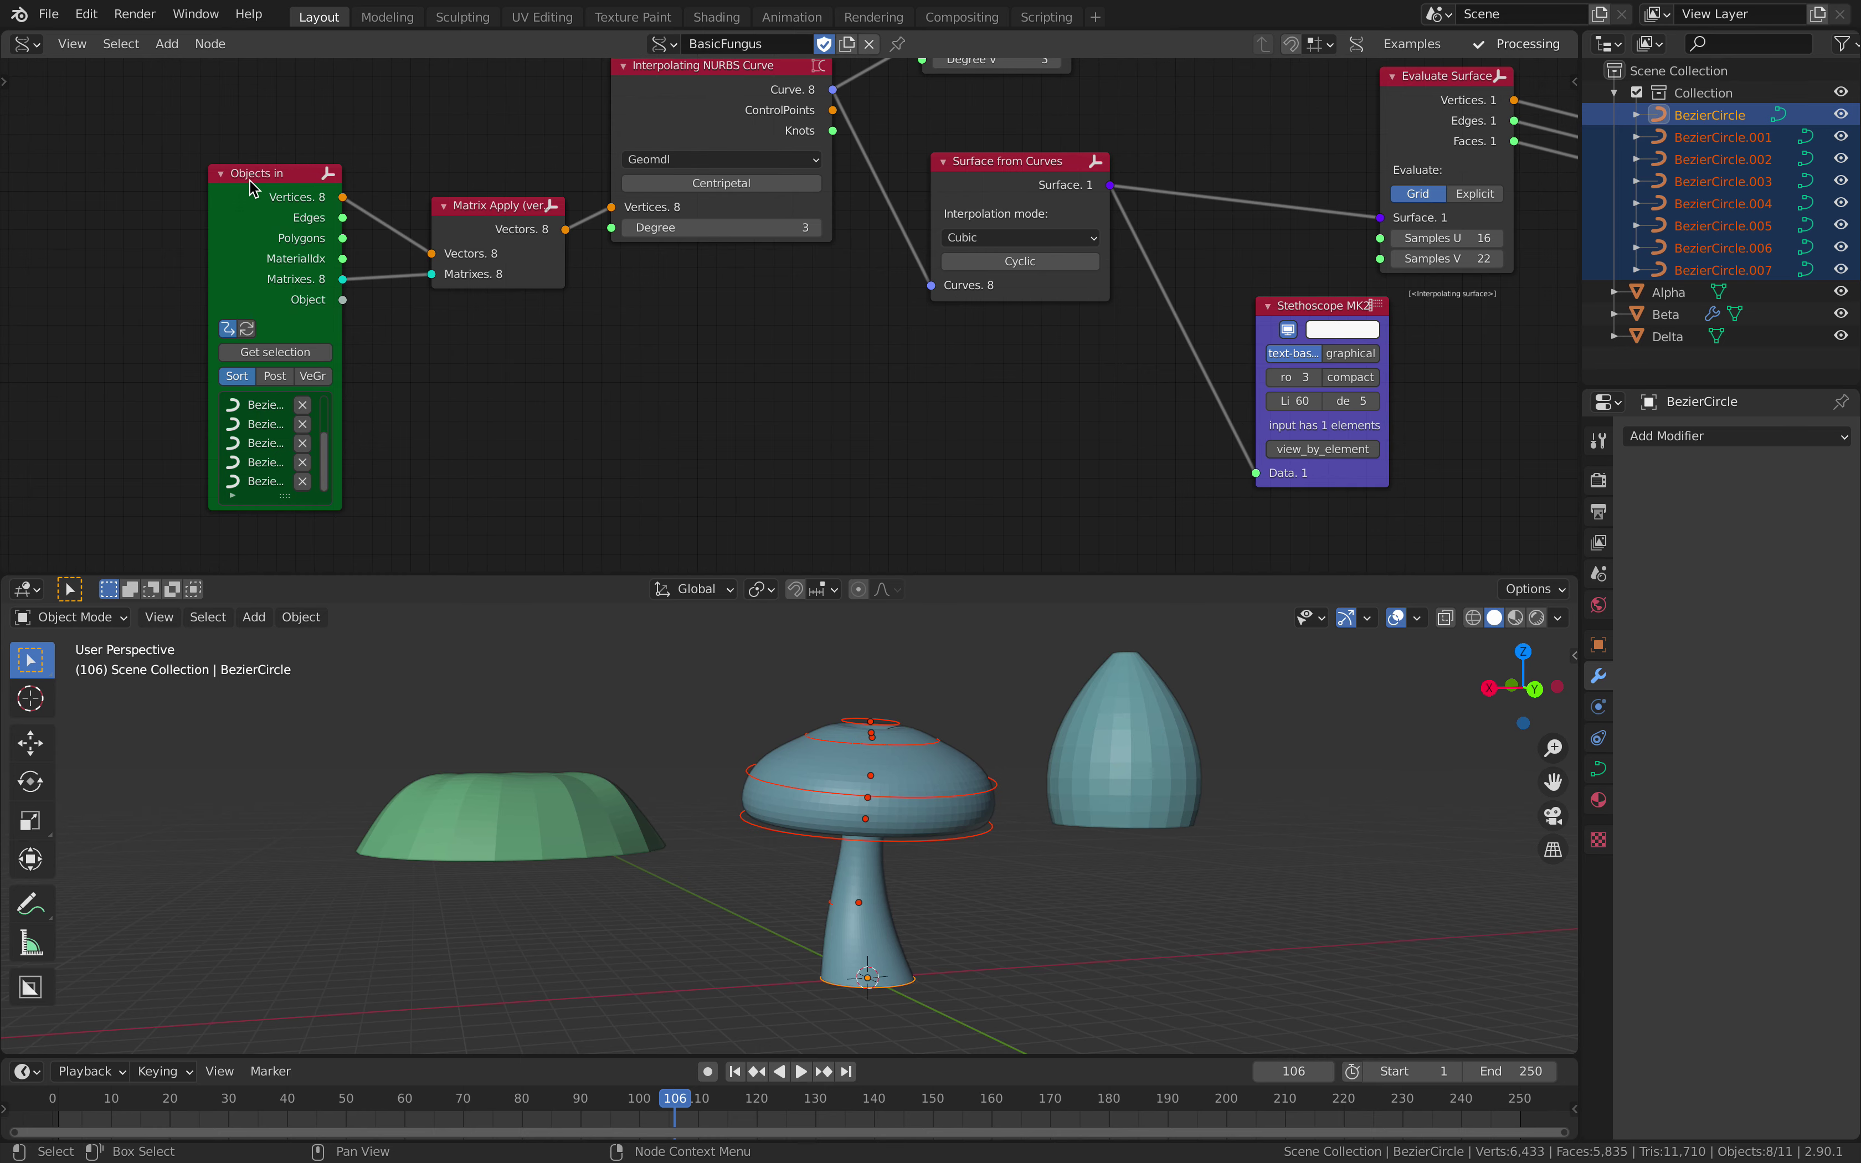
{"action": "left_click_drag", "start_coordinate": [248, 178], "coordinate": [237, 154]}
{"action": "middle_click_drag", "start_coordinate": [383, 184], "coordinate": [267, 196]}
Step: Slightly reposition the Matrix Apply and Interpolating NURBS Curve nodes in the Beta group
{"action": "left_click_drag", "start_coordinate": [360, 217], "coordinate": [309, 230]}
{"action": "middle_click_drag", "start_coordinate": [343, 203], "coordinate": [229, 289]}
{"action": "left_click_drag", "start_coordinate": [449, 212], "coordinate": [433, 208]}
{"action": "scroll", "coordinate": [497, 174], "scroll_direction": "down", "scroll_amount": 2}
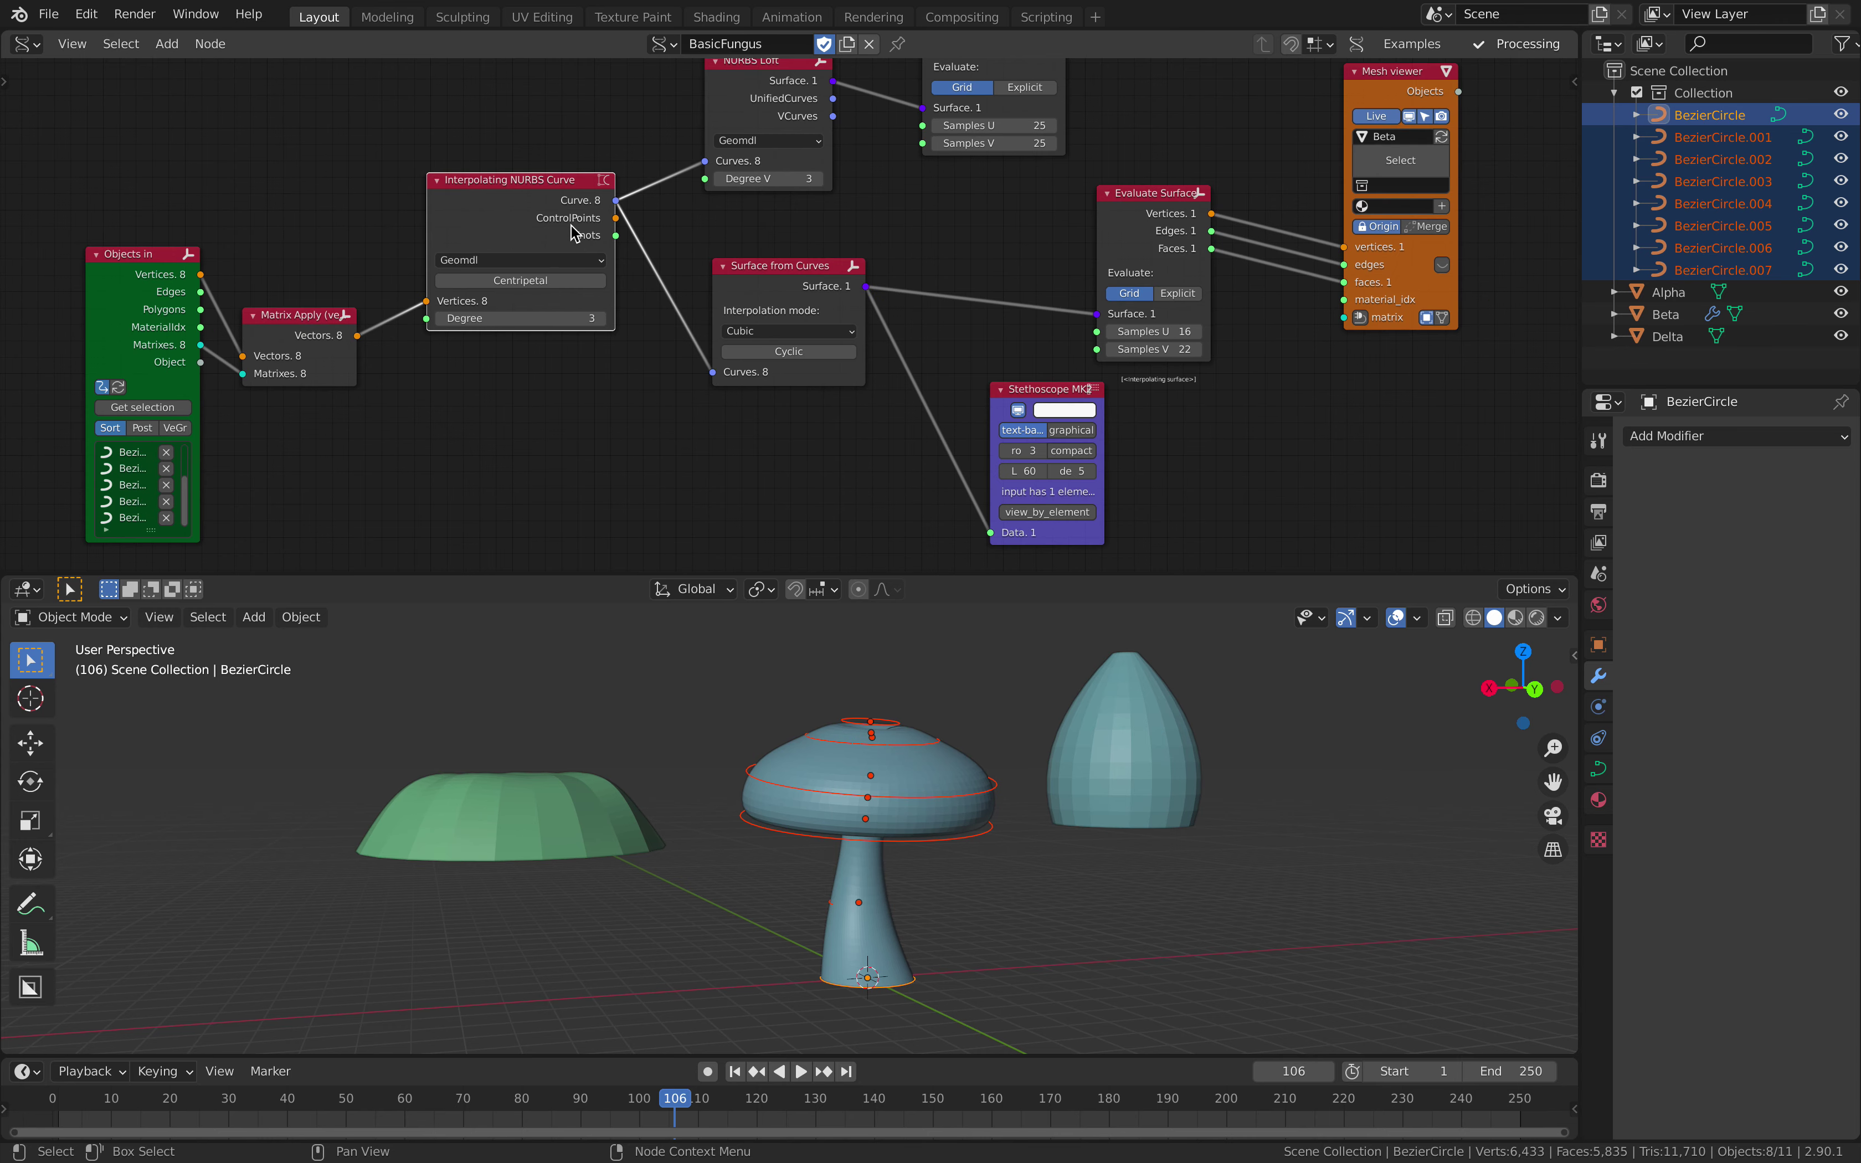
Step: Slightly reposition the NURBS Loft, Surface from Curves and connected Evaluate Surface nodes in the Beta group
{"action": "middle_click_drag", "start_coordinate": [584, 225], "coordinate": [370, 315]}
{"action": "left_click_drag", "start_coordinate": [523, 187], "coordinate": [524, 154]}
{"action": "left_click_drag", "start_coordinate": [565, 358], "coordinate": [546, 346]}
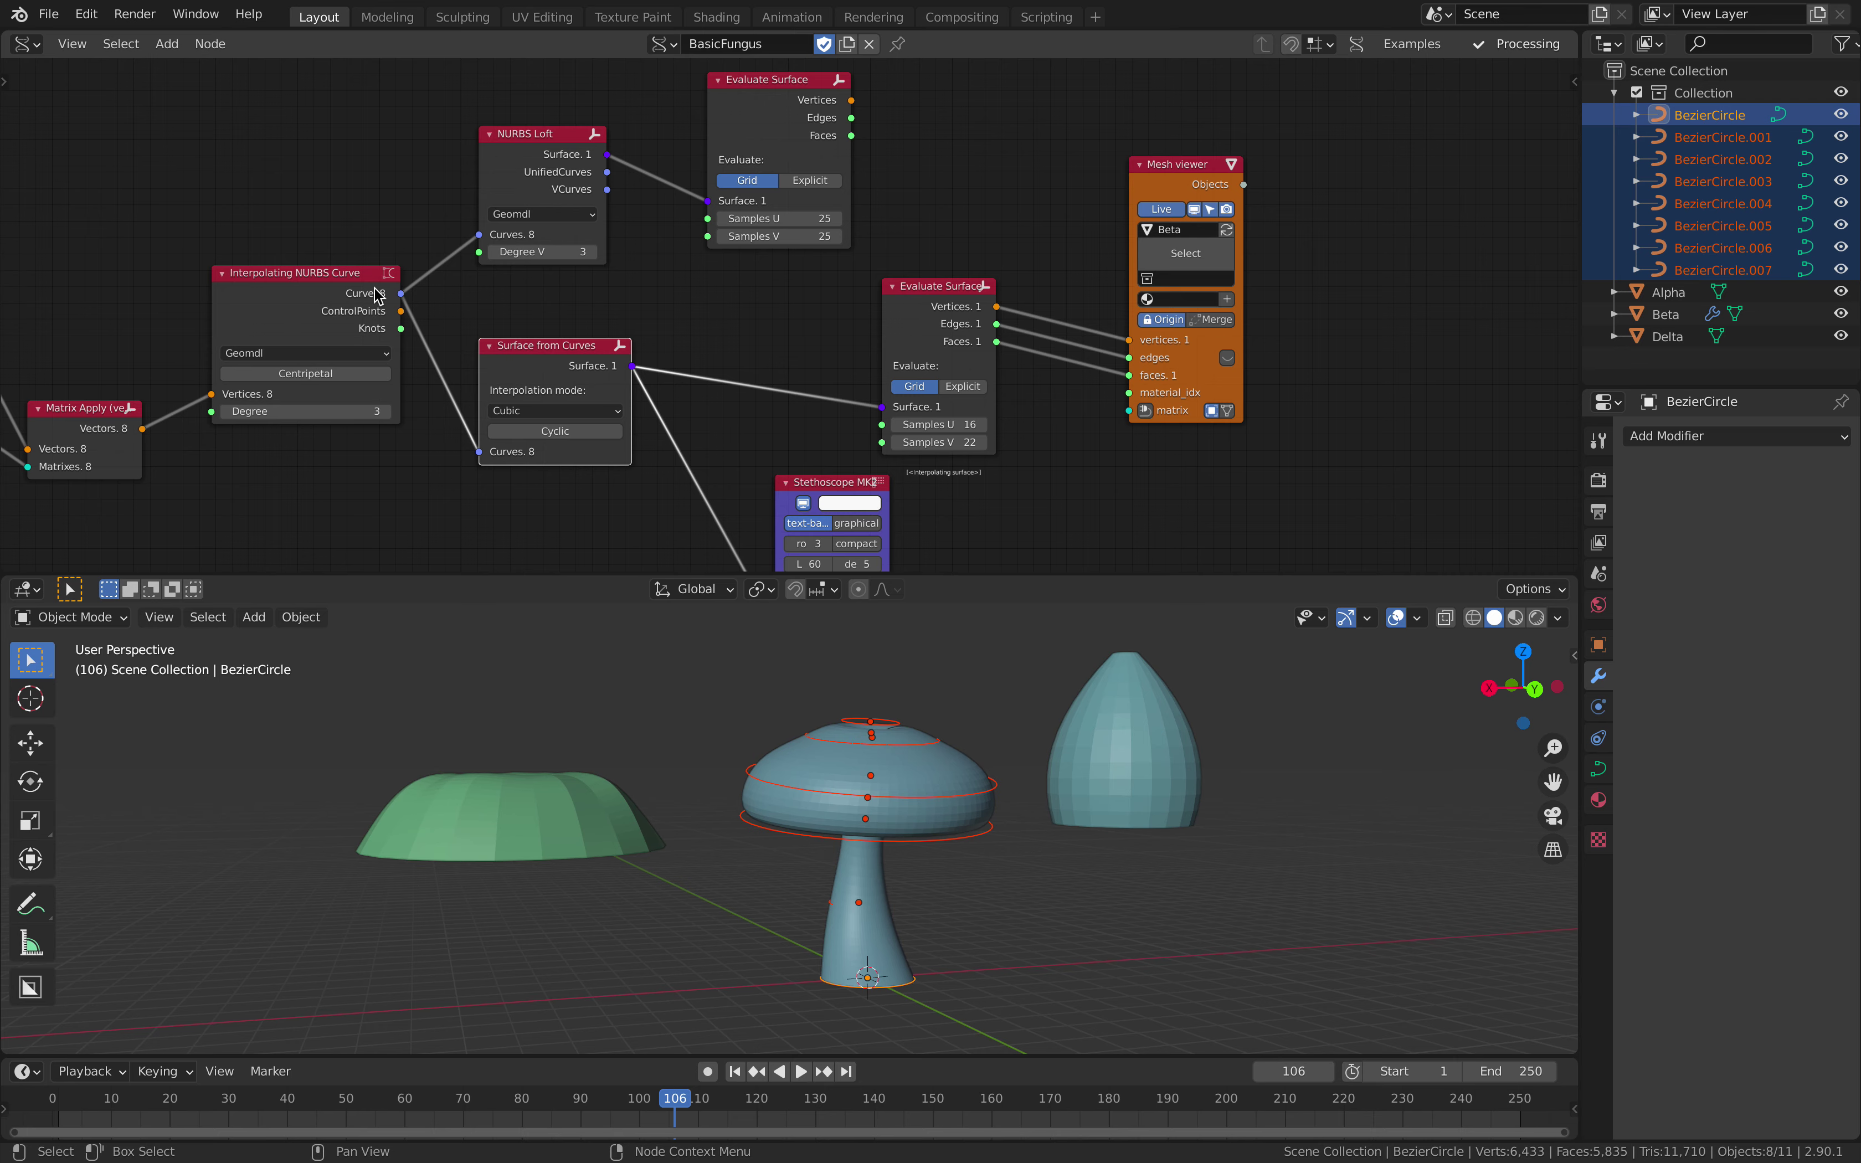
{"action": "scroll", "coordinate": [529, 308], "scroll_direction": "right", "scroll_amount": 4}
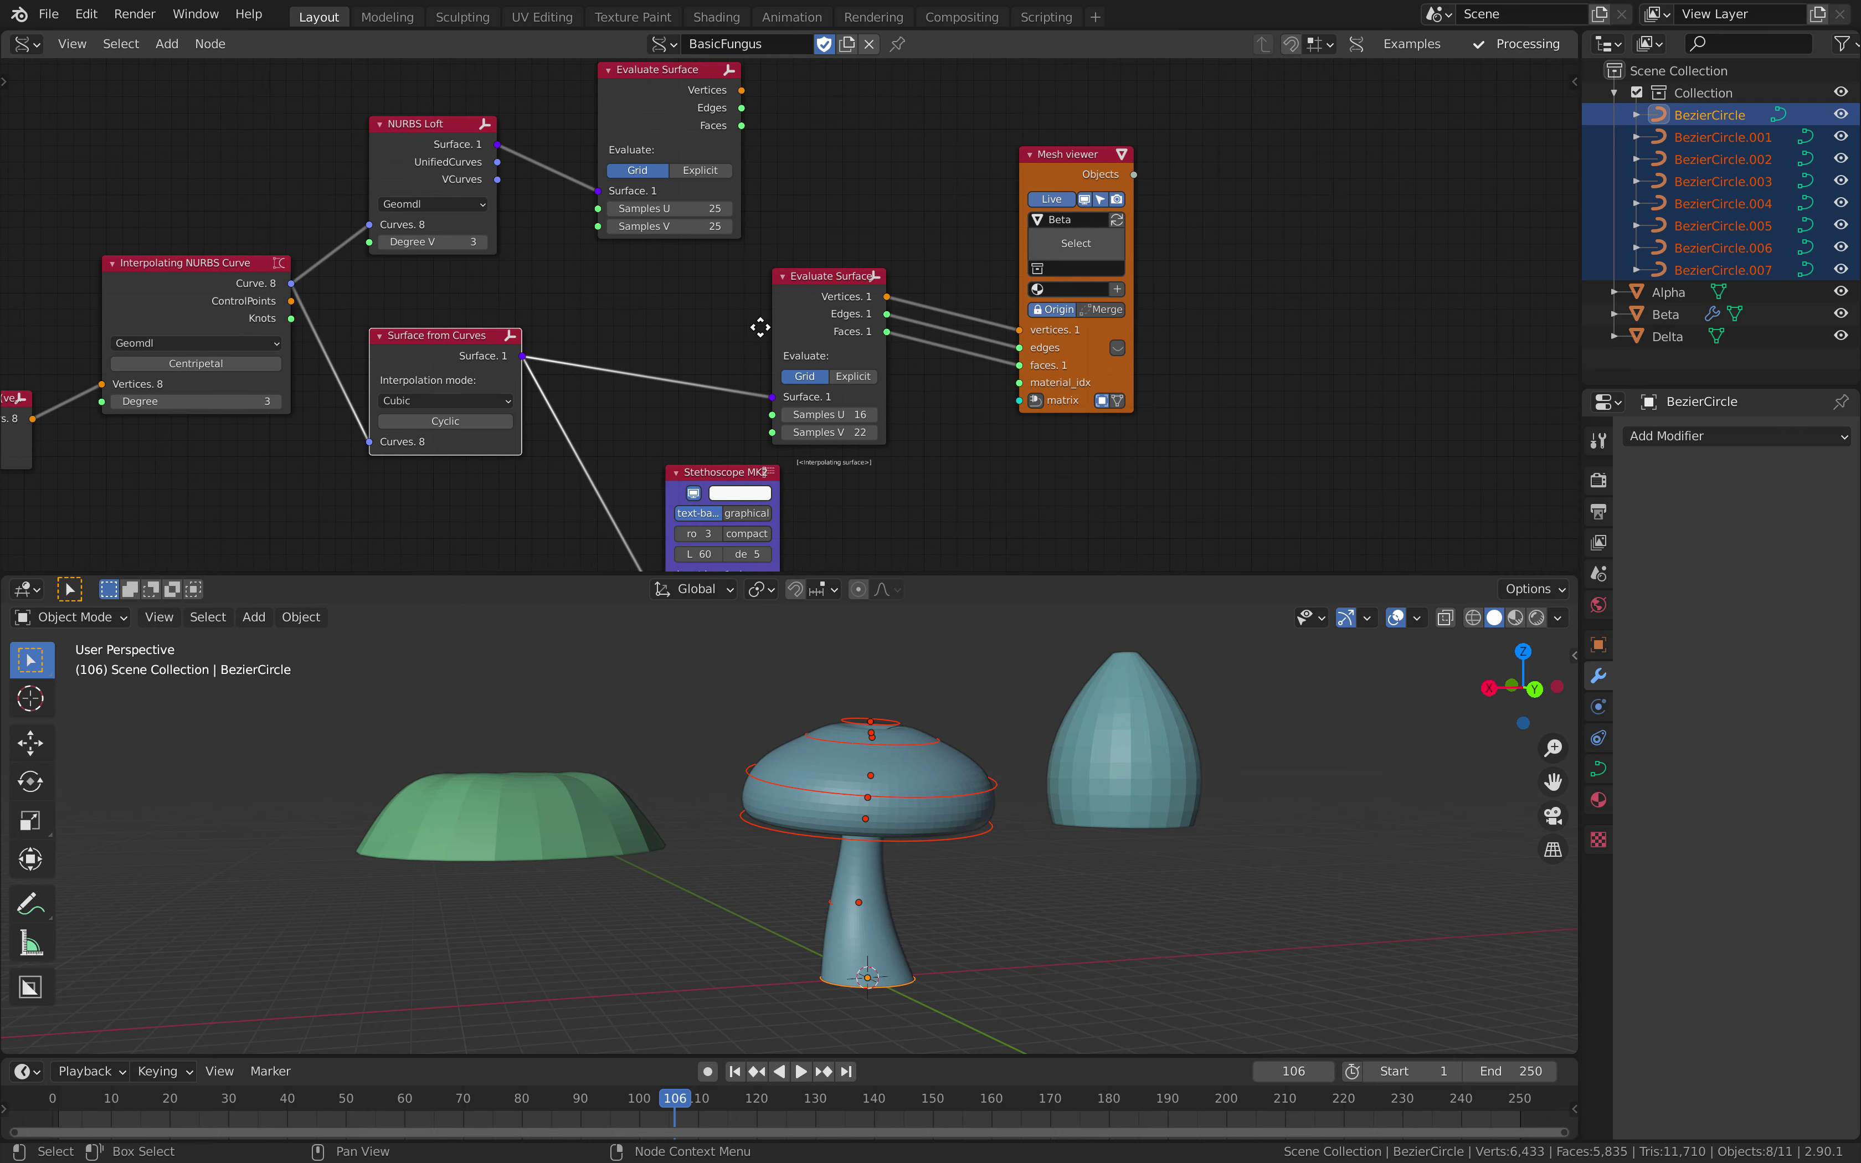
{"action": "middle_click_drag", "start_coordinate": [770, 327], "coordinate": [609, 332]}
{"action": "left_click_drag", "start_coordinate": [663, 295], "coordinate": [676, 270]}
Step: Try the Cyclic option on the Beta group's Surface from Curves node, inspect the mushroom, and switch the option back off
{"action": "middle_click_drag", "start_coordinate": [646, 769], "coordinate": [815, 738]}
{"action": "scroll", "coordinate": [738, 818], "scroll_direction": "down", "scroll_amount": 3}
{"action": "middle_click_drag", "start_coordinate": [336, 439], "coordinate": [452, 312]}
{"action": "left_click", "coordinate": [452, 312]}
{"action": "middle_click_drag", "start_coordinate": [810, 869], "coordinate": [822, 799]}
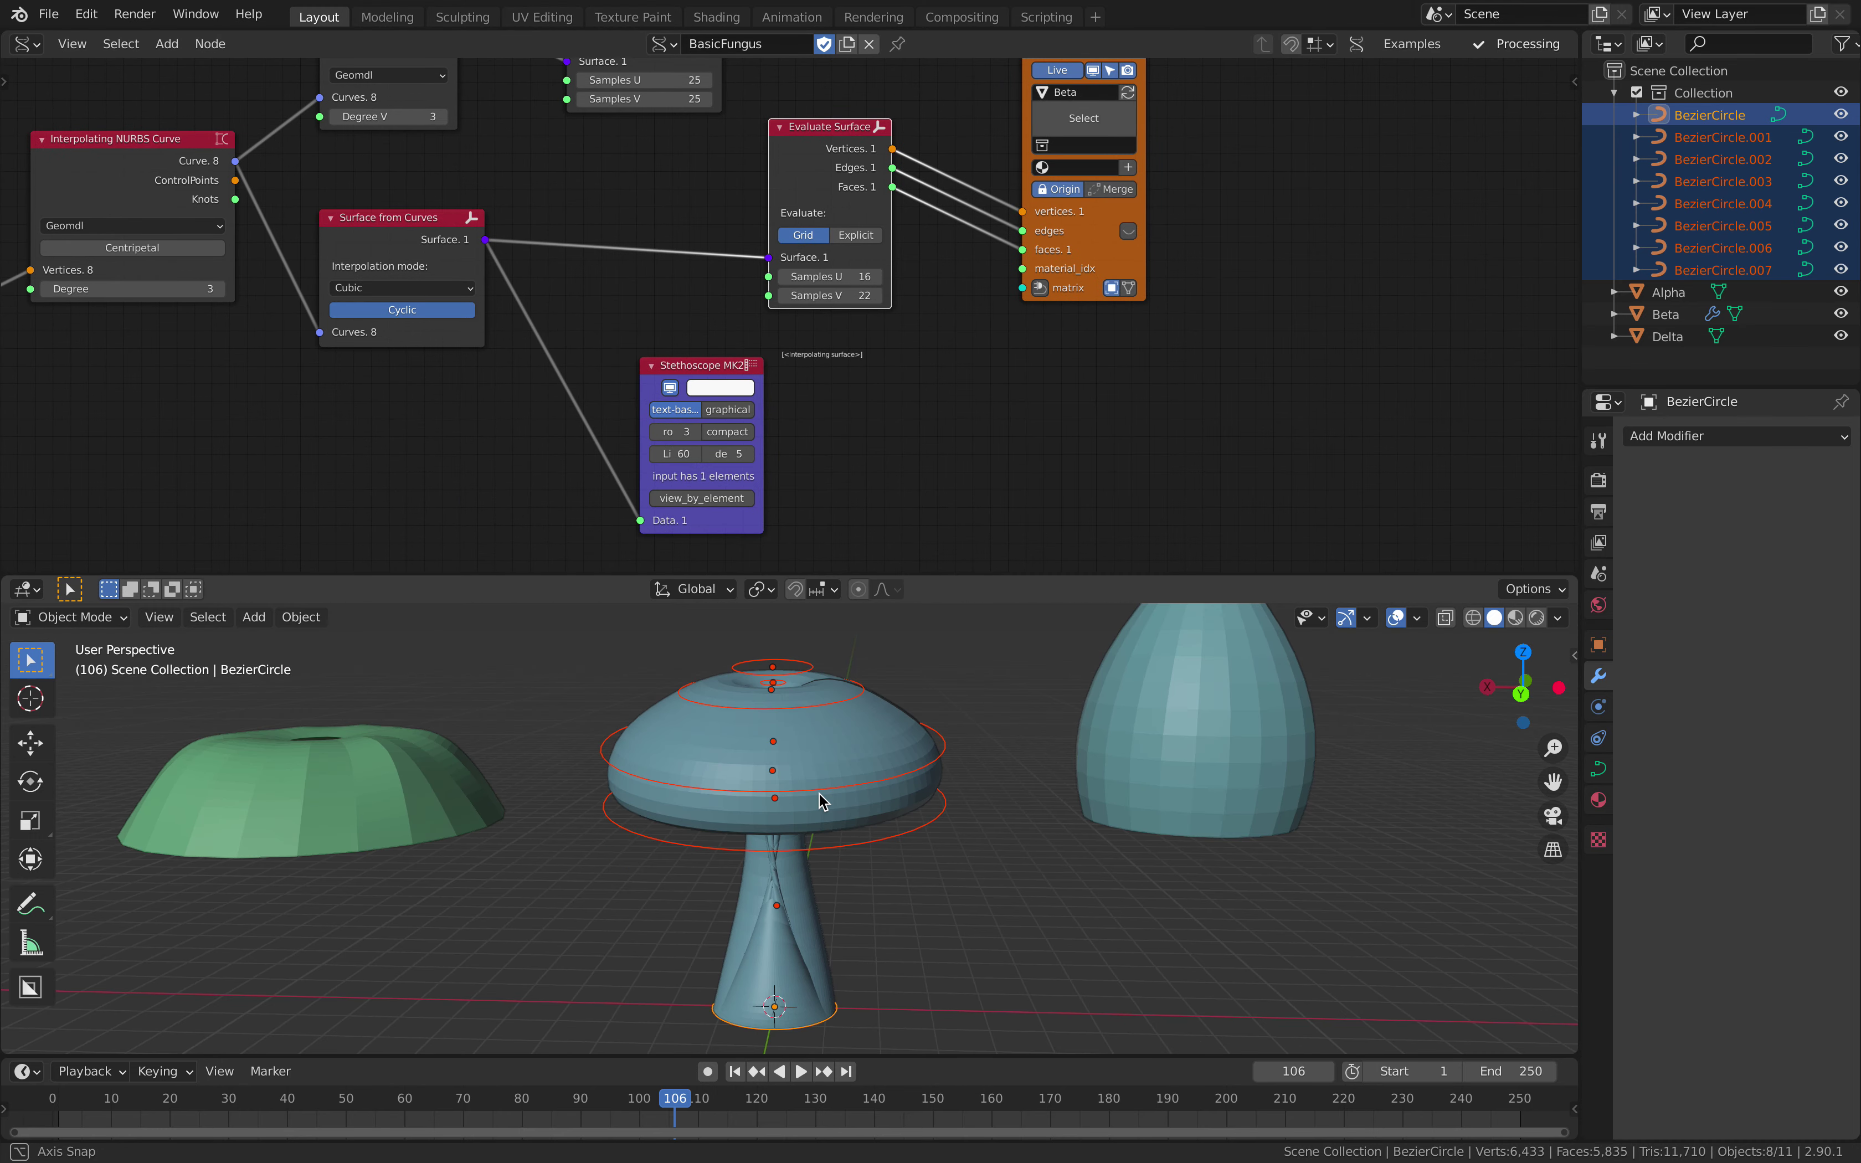
{"action": "left_click", "coordinate": [405, 312]}
{"action": "middle_click_drag", "start_coordinate": [972, 758], "coordinate": [888, 828]}
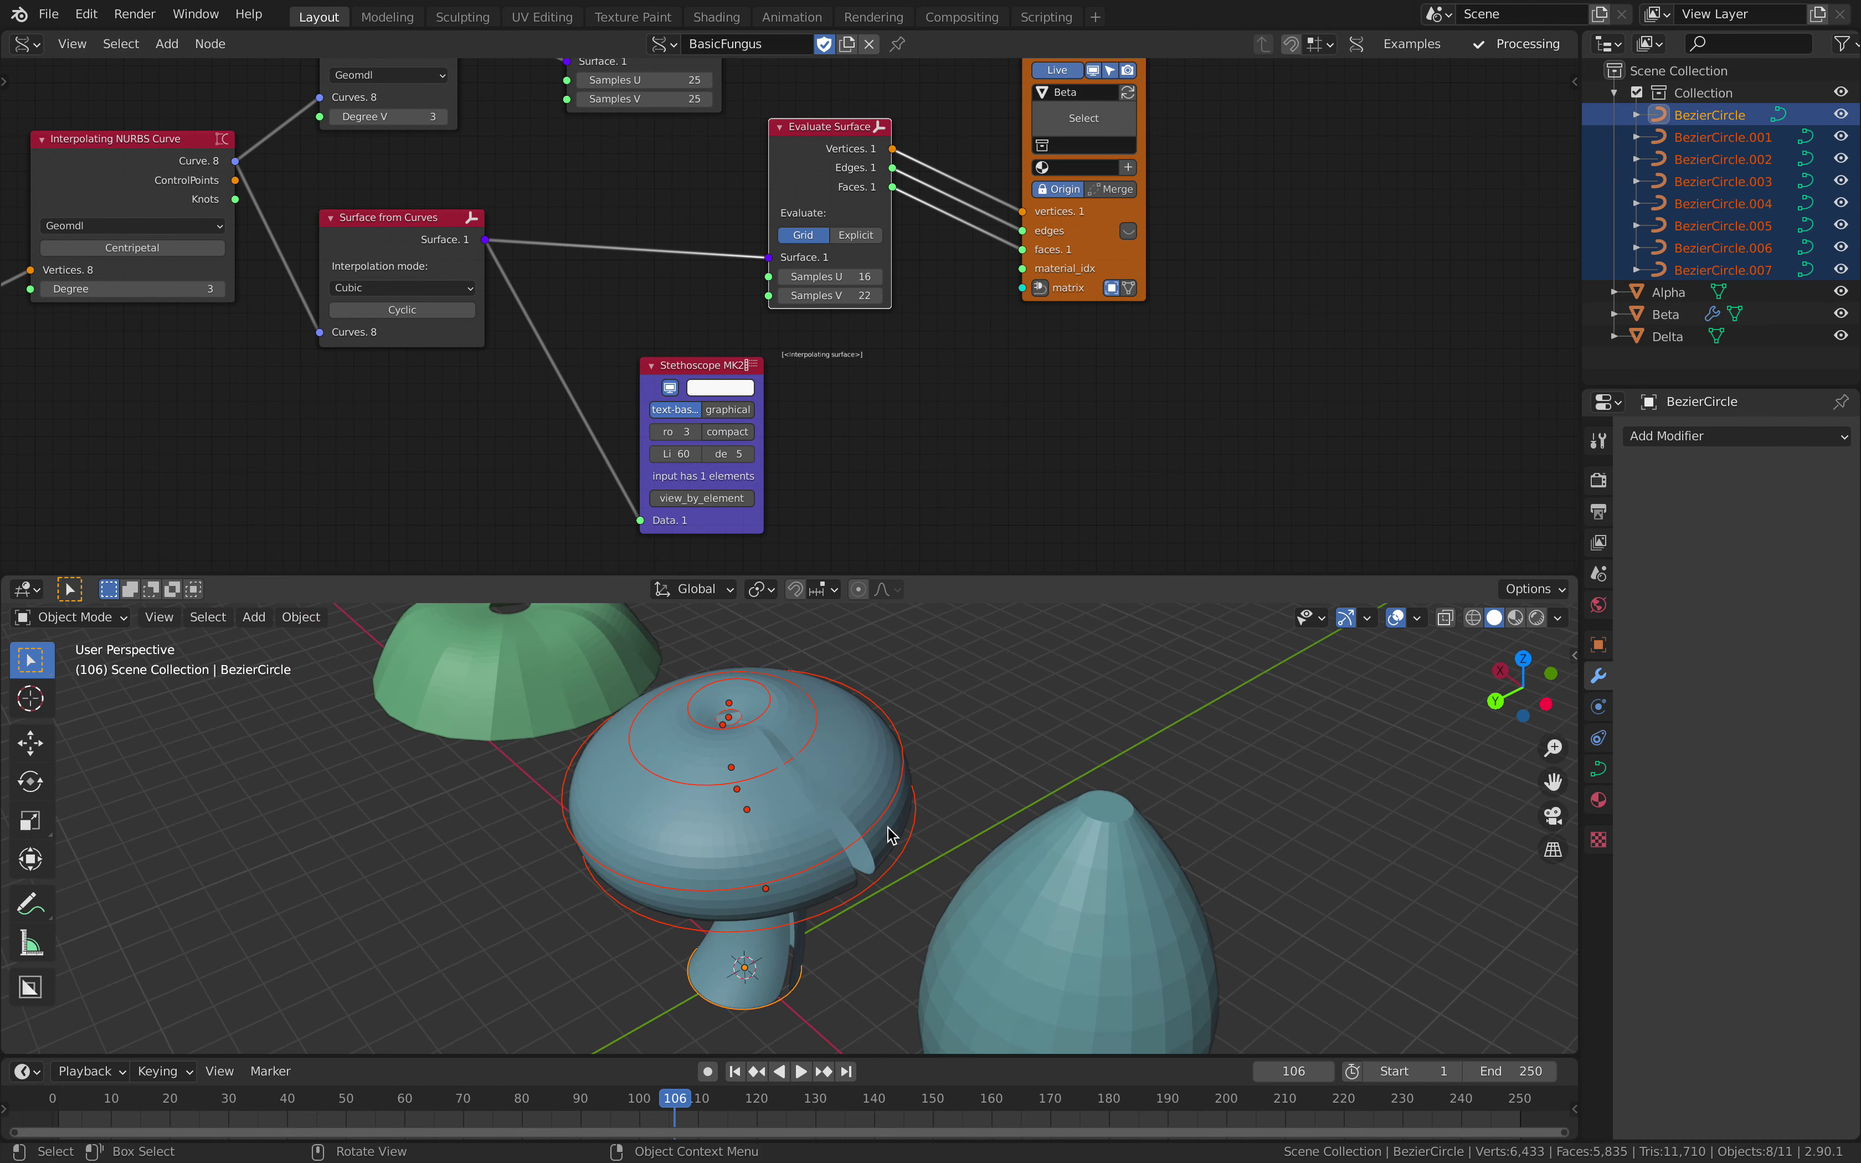
Step: Select the Beta mushroom and the Delta cap in turn, and examine the Delta node group with its Cylinder node
{"action": "middle_click_drag", "start_coordinate": [827, 743], "coordinate": [889, 799]}
{"action": "left_click", "coordinate": [808, 720]}
{"action": "scroll", "coordinate": [780, 439], "scroll_direction": "down", "scroll_amount": 13}
{"action": "middle_click_drag", "start_coordinate": [758, 403], "coordinate": [922, 125]}
{"action": "scroll", "coordinate": [978, 346], "scroll_direction": "up", "scroll_amount": 4}
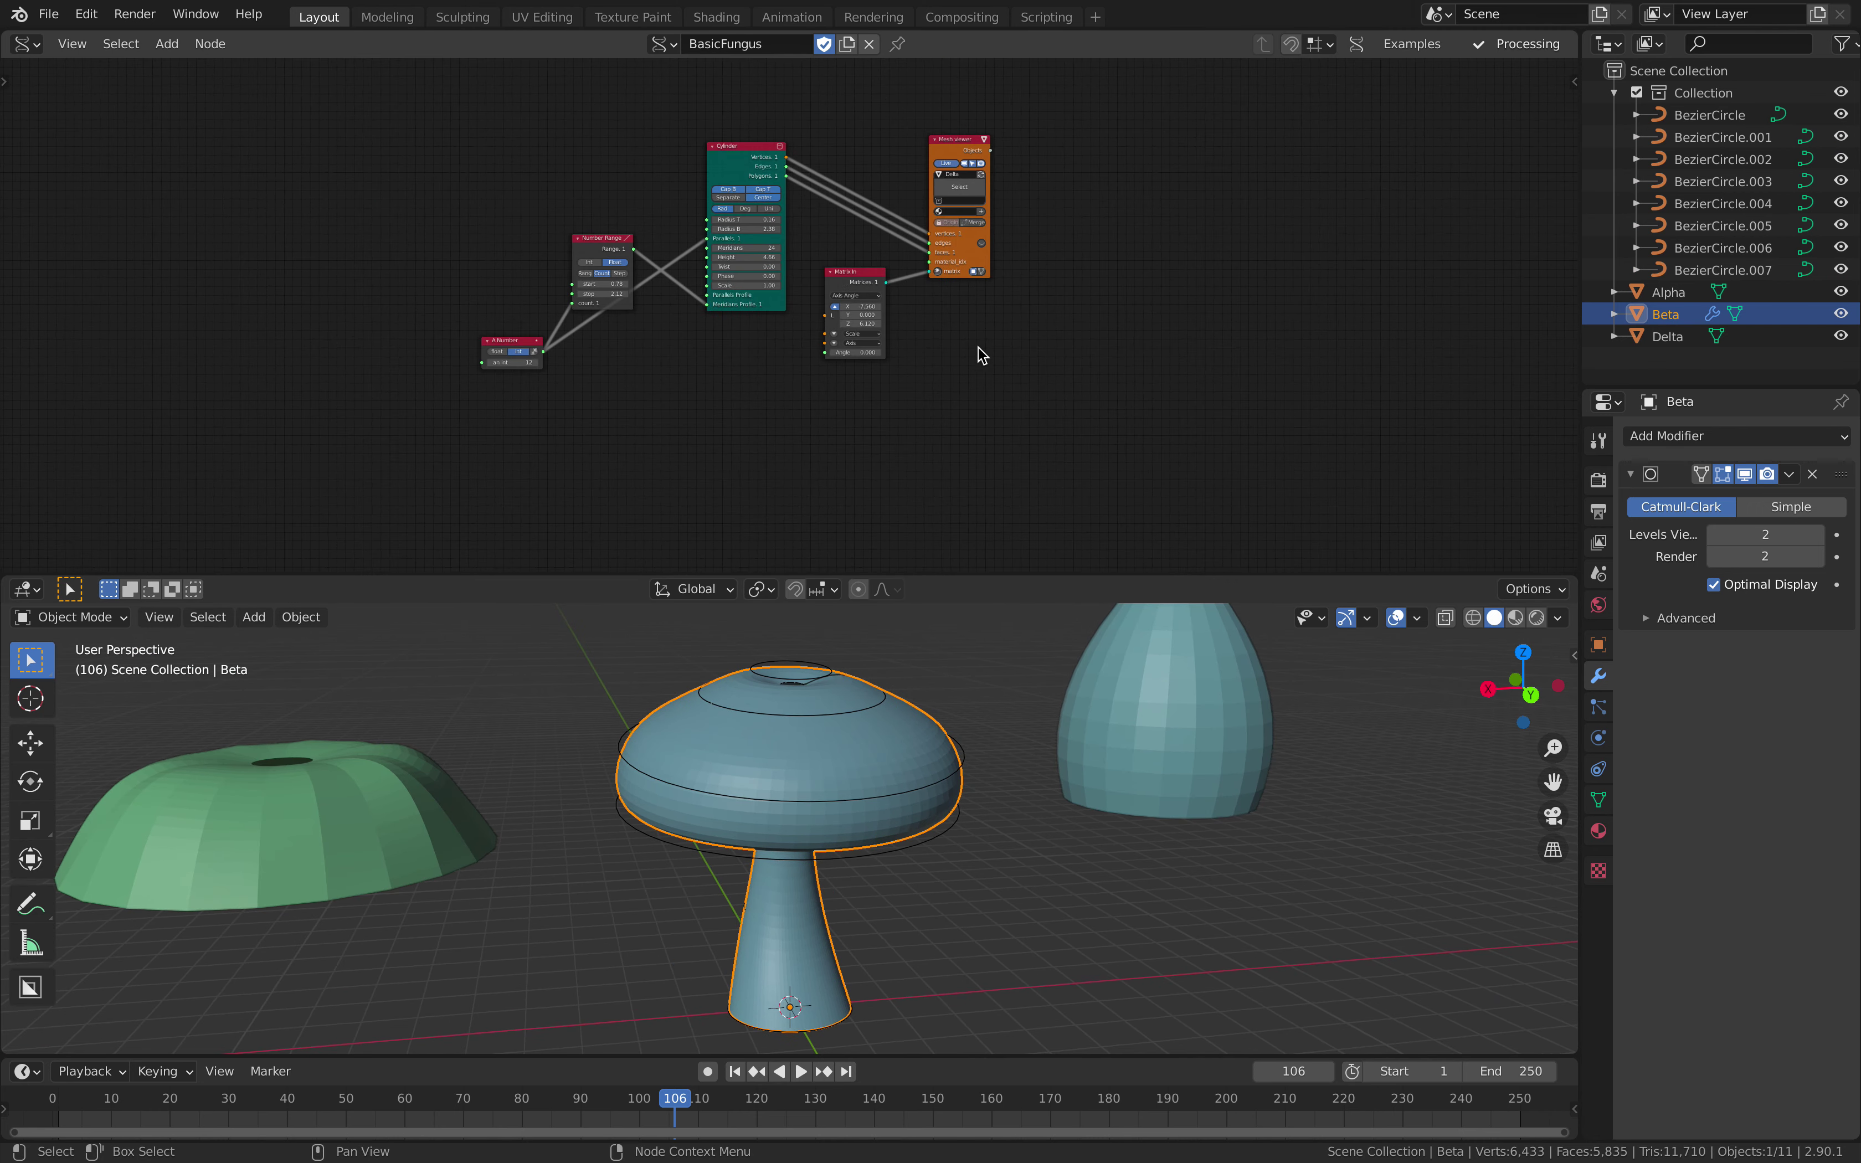
{"action": "scroll", "coordinate": [980, 356], "scroll_direction": "up", "scroll_amount": 2}
{"action": "left_click", "coordinate": [1230, 756]}
{"action": "middle_click_drag", "start_coordinate": [1230, 756], "coordinate": [1176, 760]}
{"action": "scroll", "coordinate": [734, 293], "scroll_direction": "up", "scroll_amount": 2}
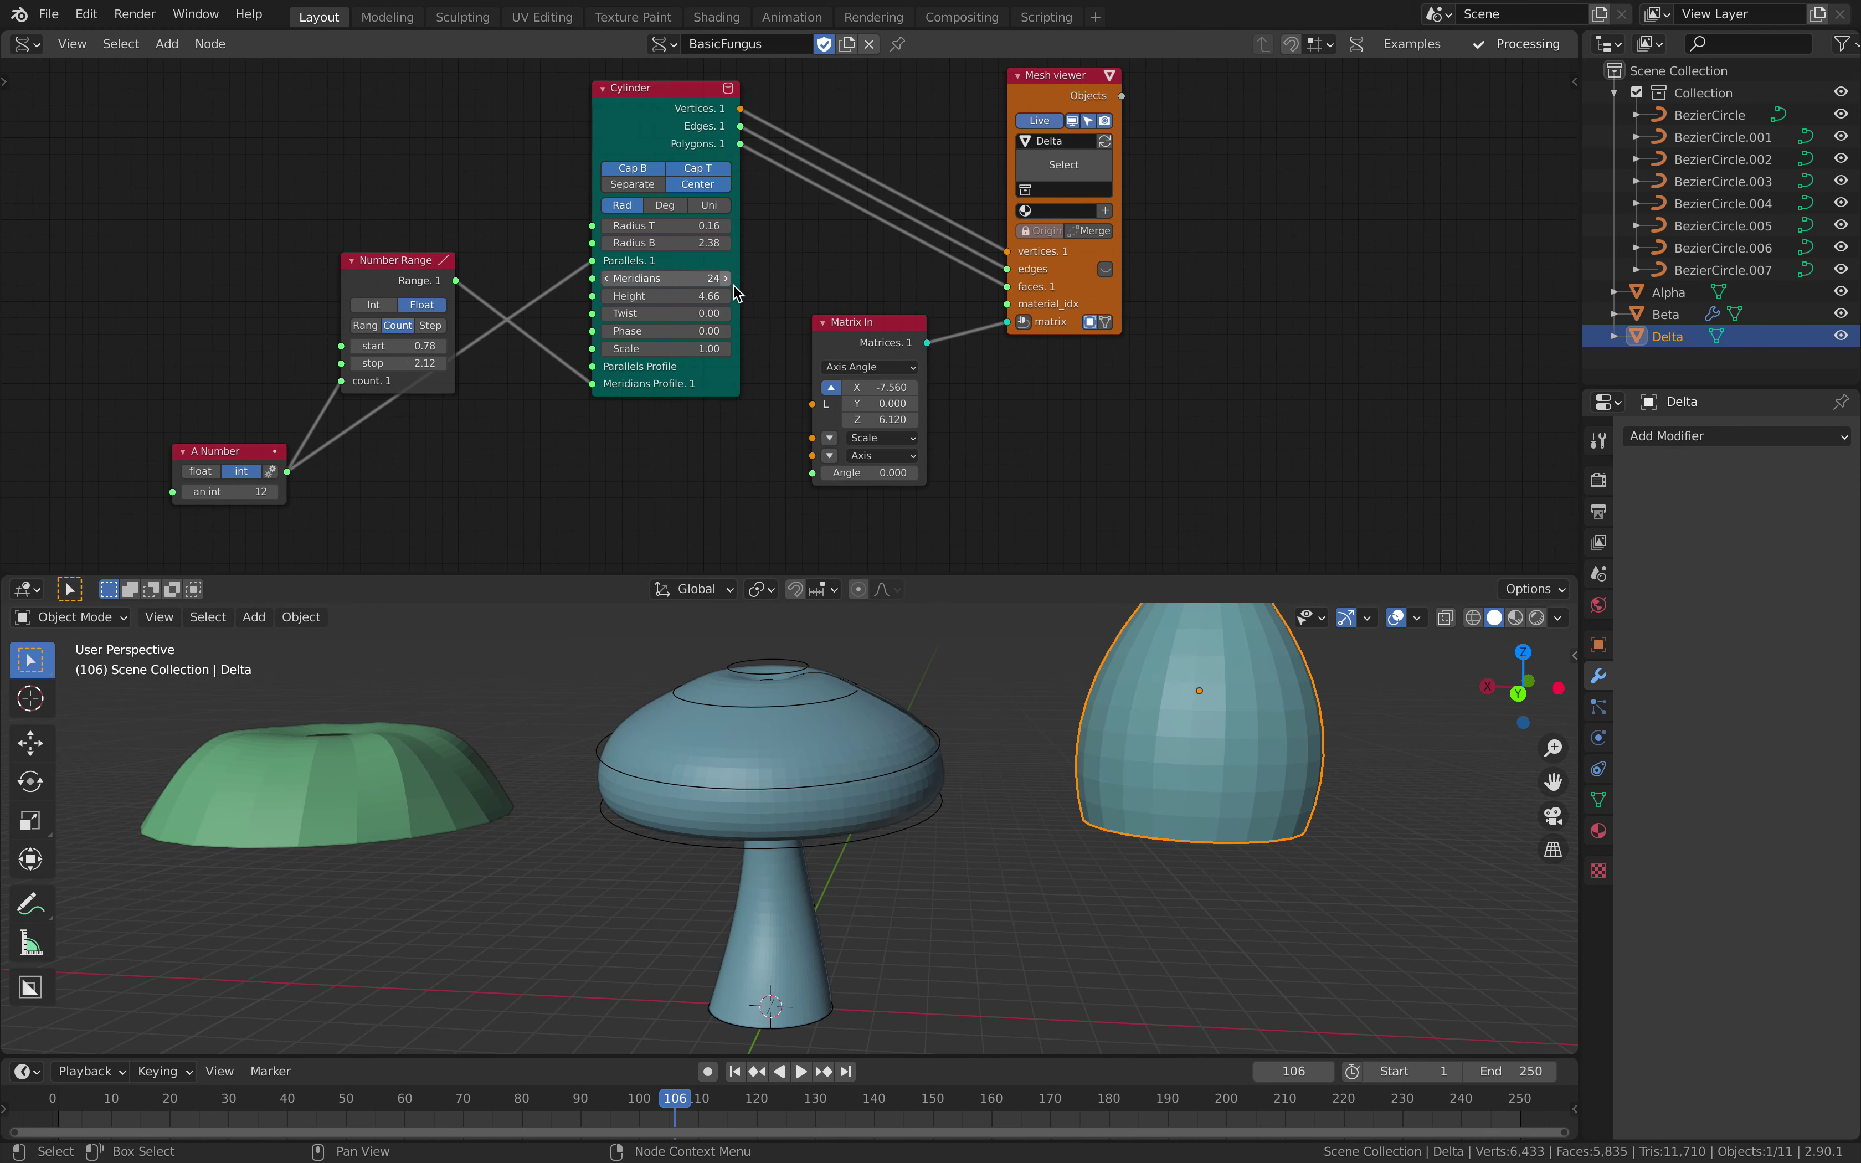
{"action": "scroll", "coordinate": [769, 315], "scroll_direction": "up", "scroll_amount": 1}
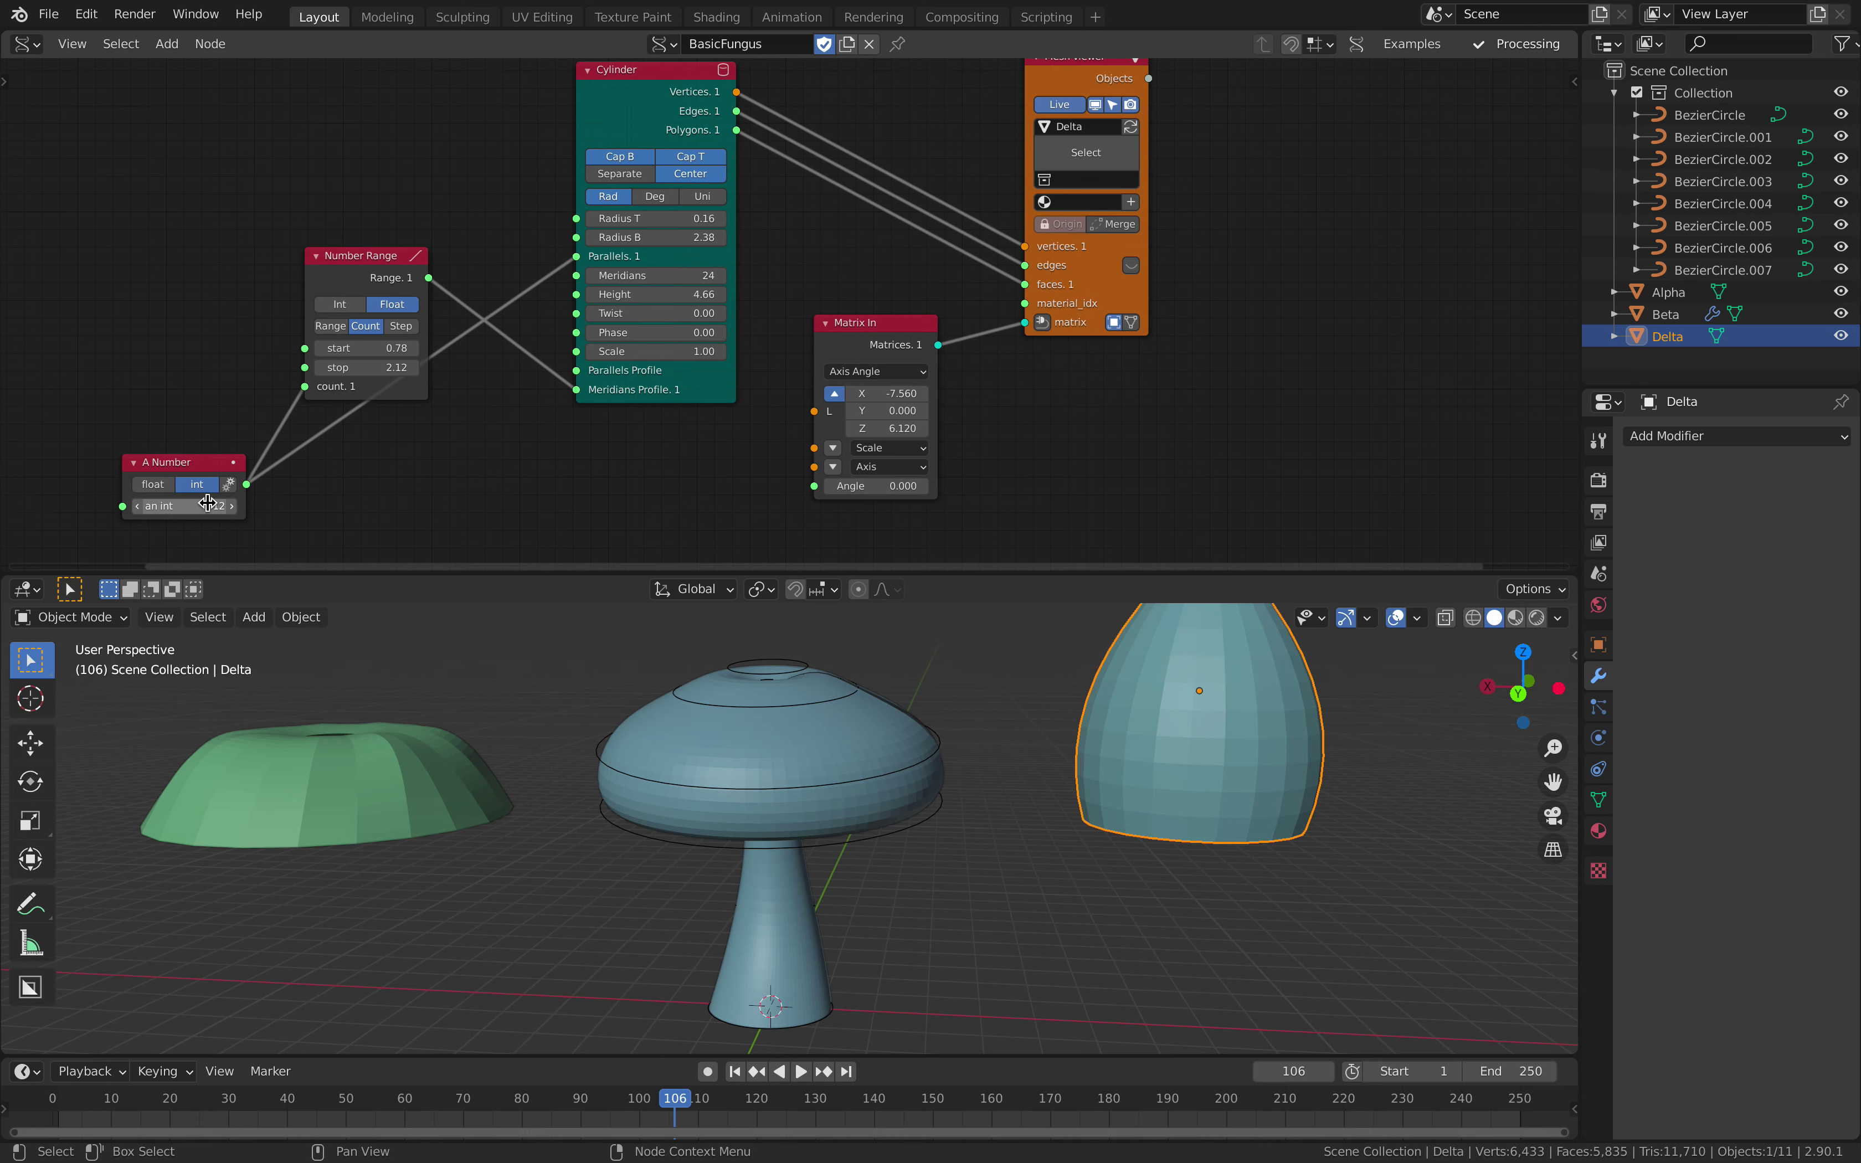
{"action": "middle_click_drag", "start_coordinate": [556, 400], "coordinate": [548, 435]}
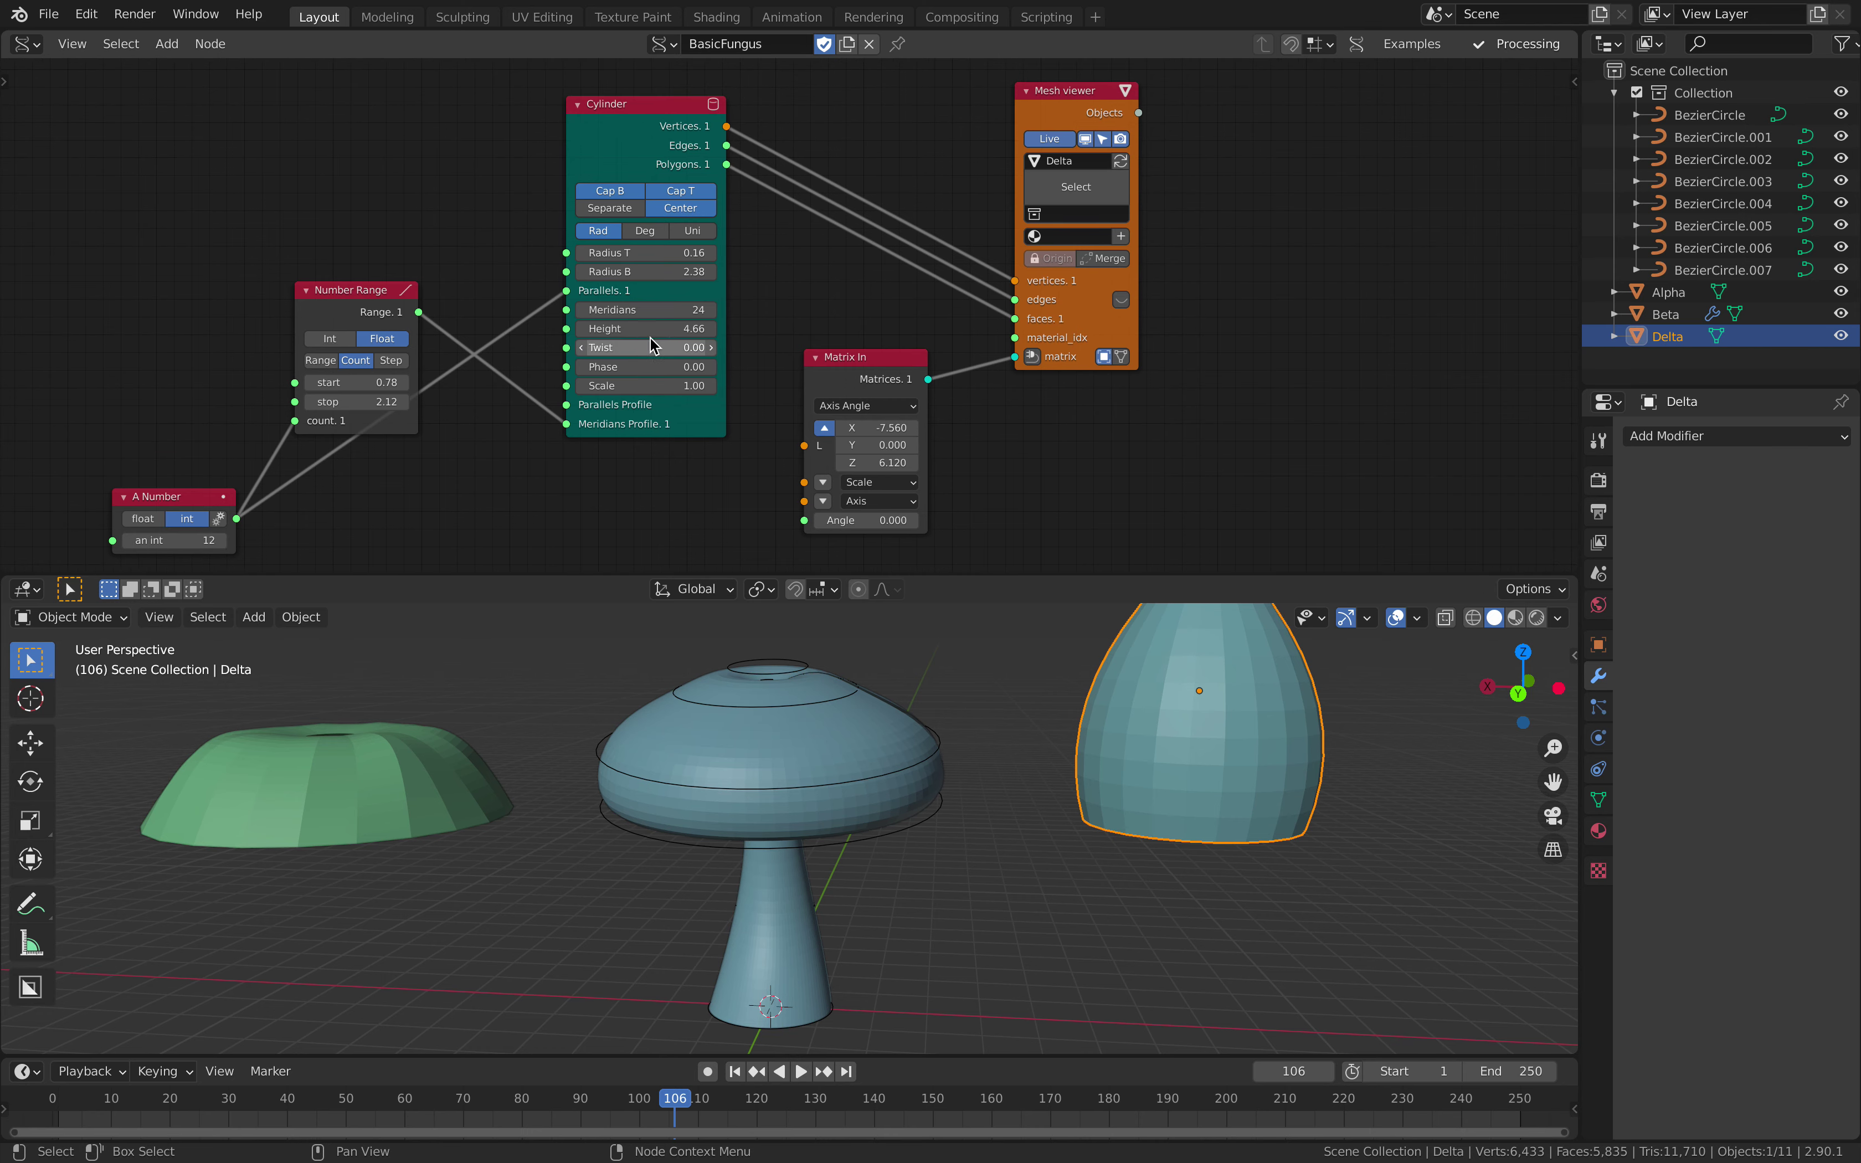
Step: Set the Delta Cylinder's height to 3.22 and its Number Range to start at 1.44 and stop at 3.68
{"action": "left_click_drag", "start_coordinate": [650, 328], "coordinate": [595, 328]}
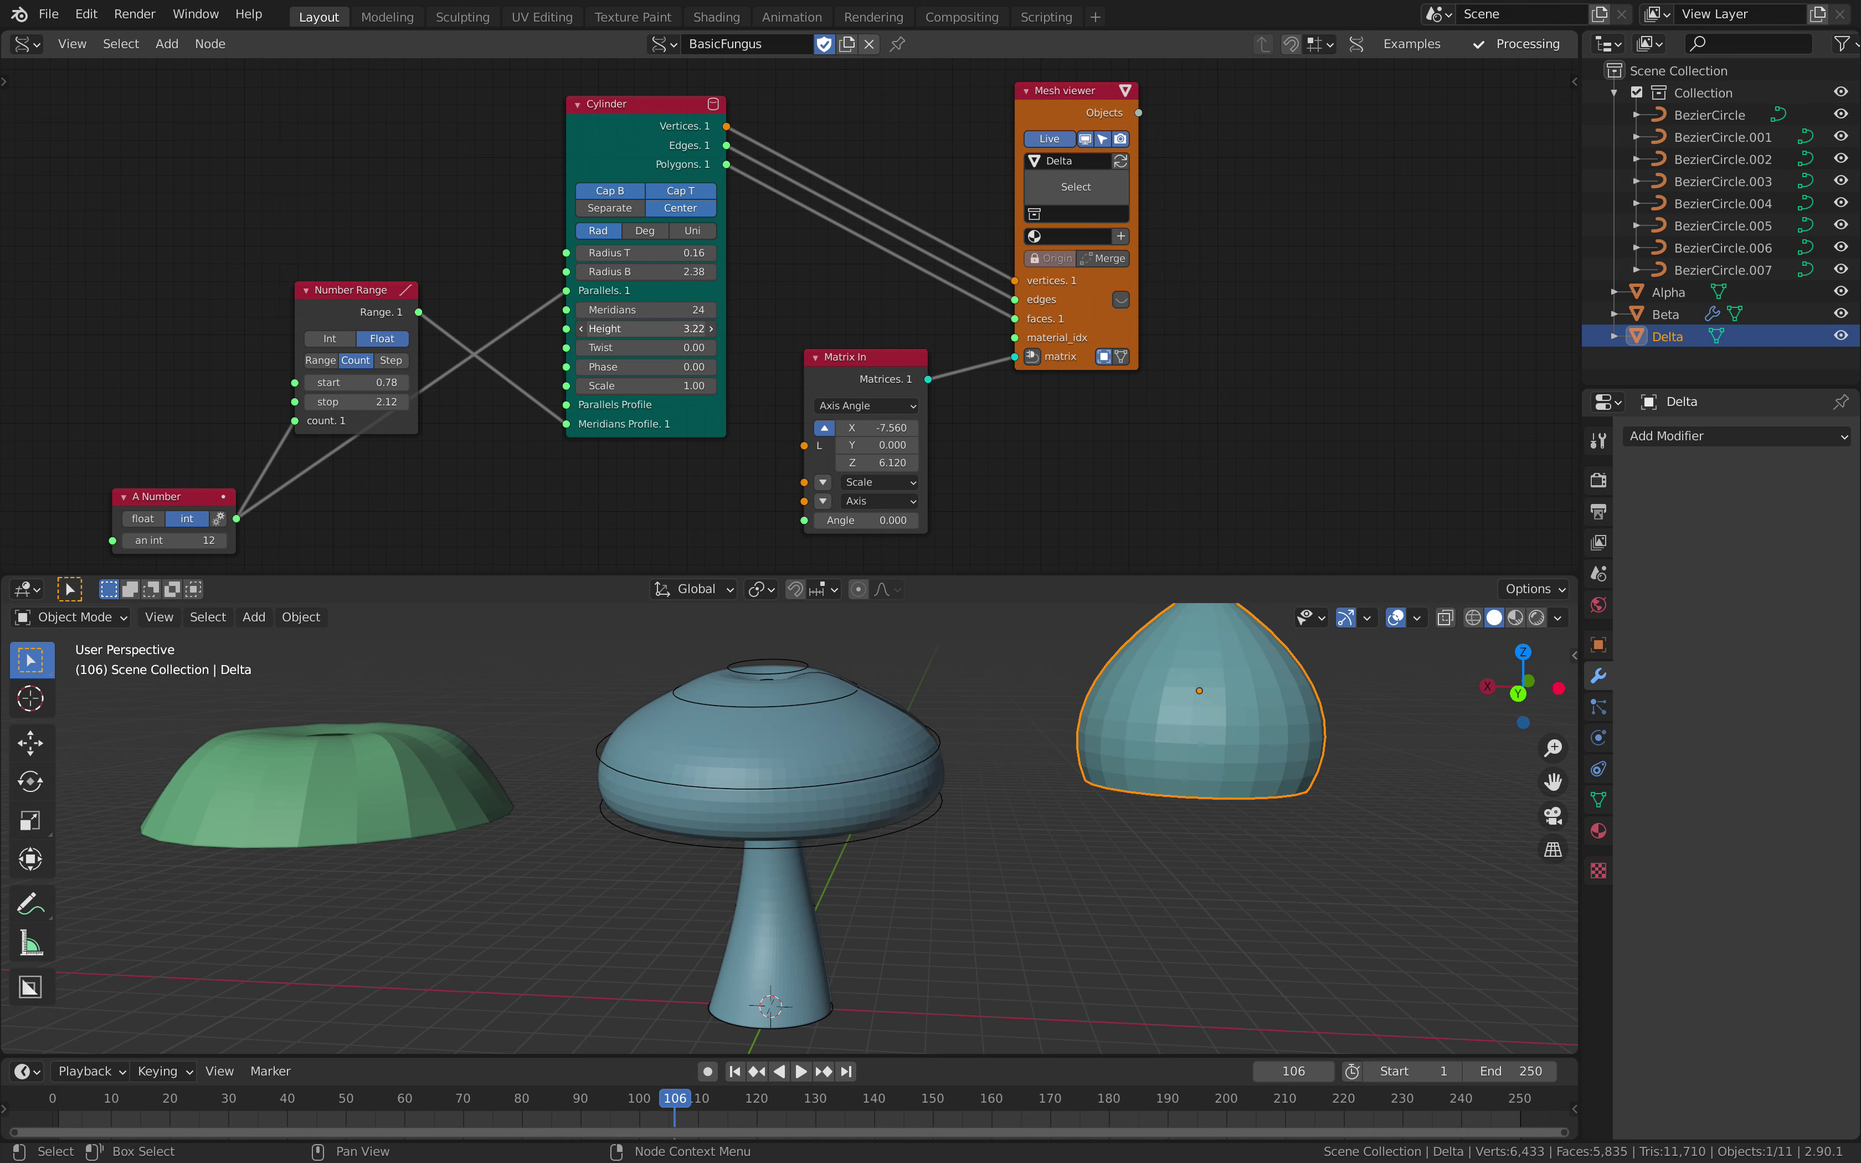
{"action": "middle_click_drag", "start_coordinate": [423, 402], "coordinate": [449, 342]}
{"action": "left_click_drag", "start_coordinate": [404, 321], "coordinate": [457, 322]}
{"action": "left_click_drag", "start_coordinate": [392, 341], "coordinate": [503, 340]}
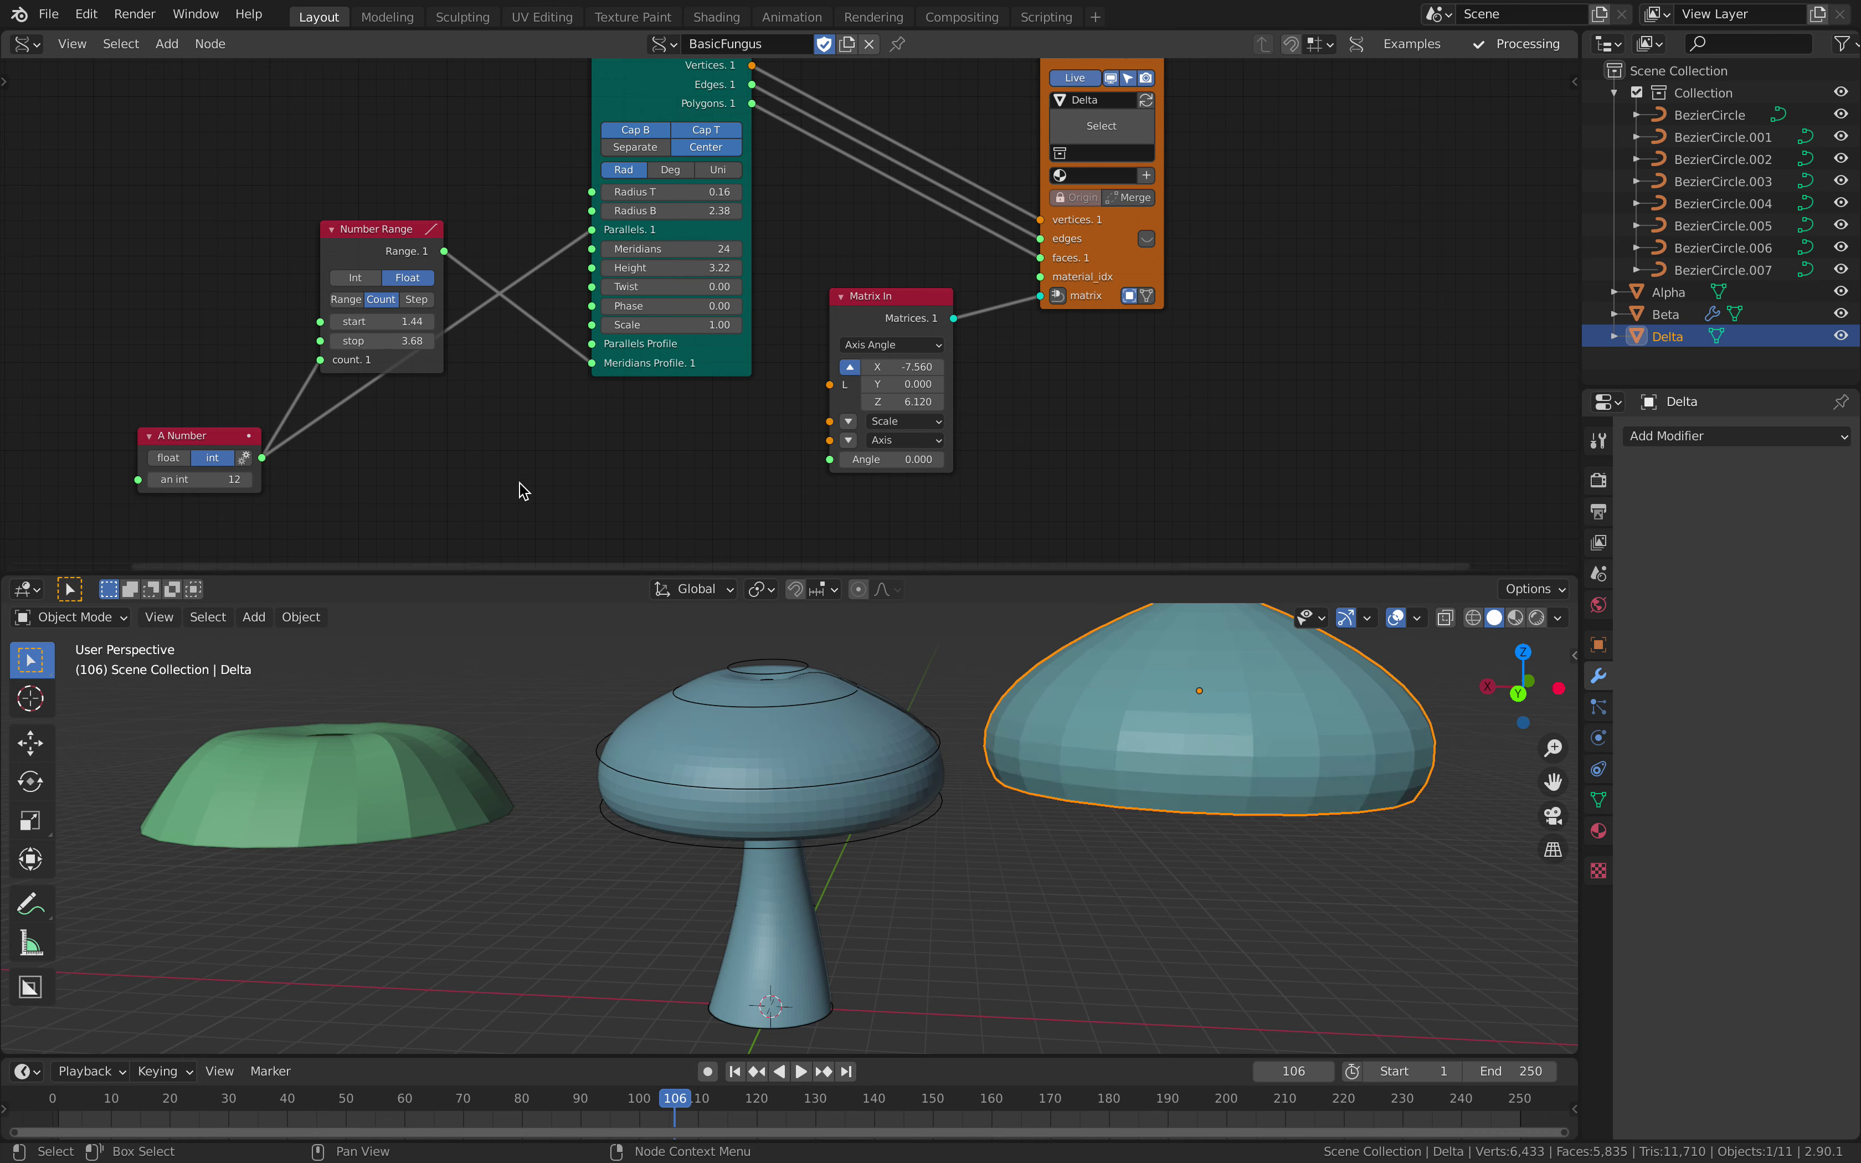
Step: Set the Delta Cylinder's meridians to 26 and reposition the Cylinder and Matrix In nodes
{"action": "mouse_move", "coordinate": [671, 248]}
{"action": "left_mouse_down"}
{"action": "mouse_move", "coordinate": [623, 249]}
{"action": "mouse_move", "coordinate": [671, 249]}
{"action": "left_mouse_up"}
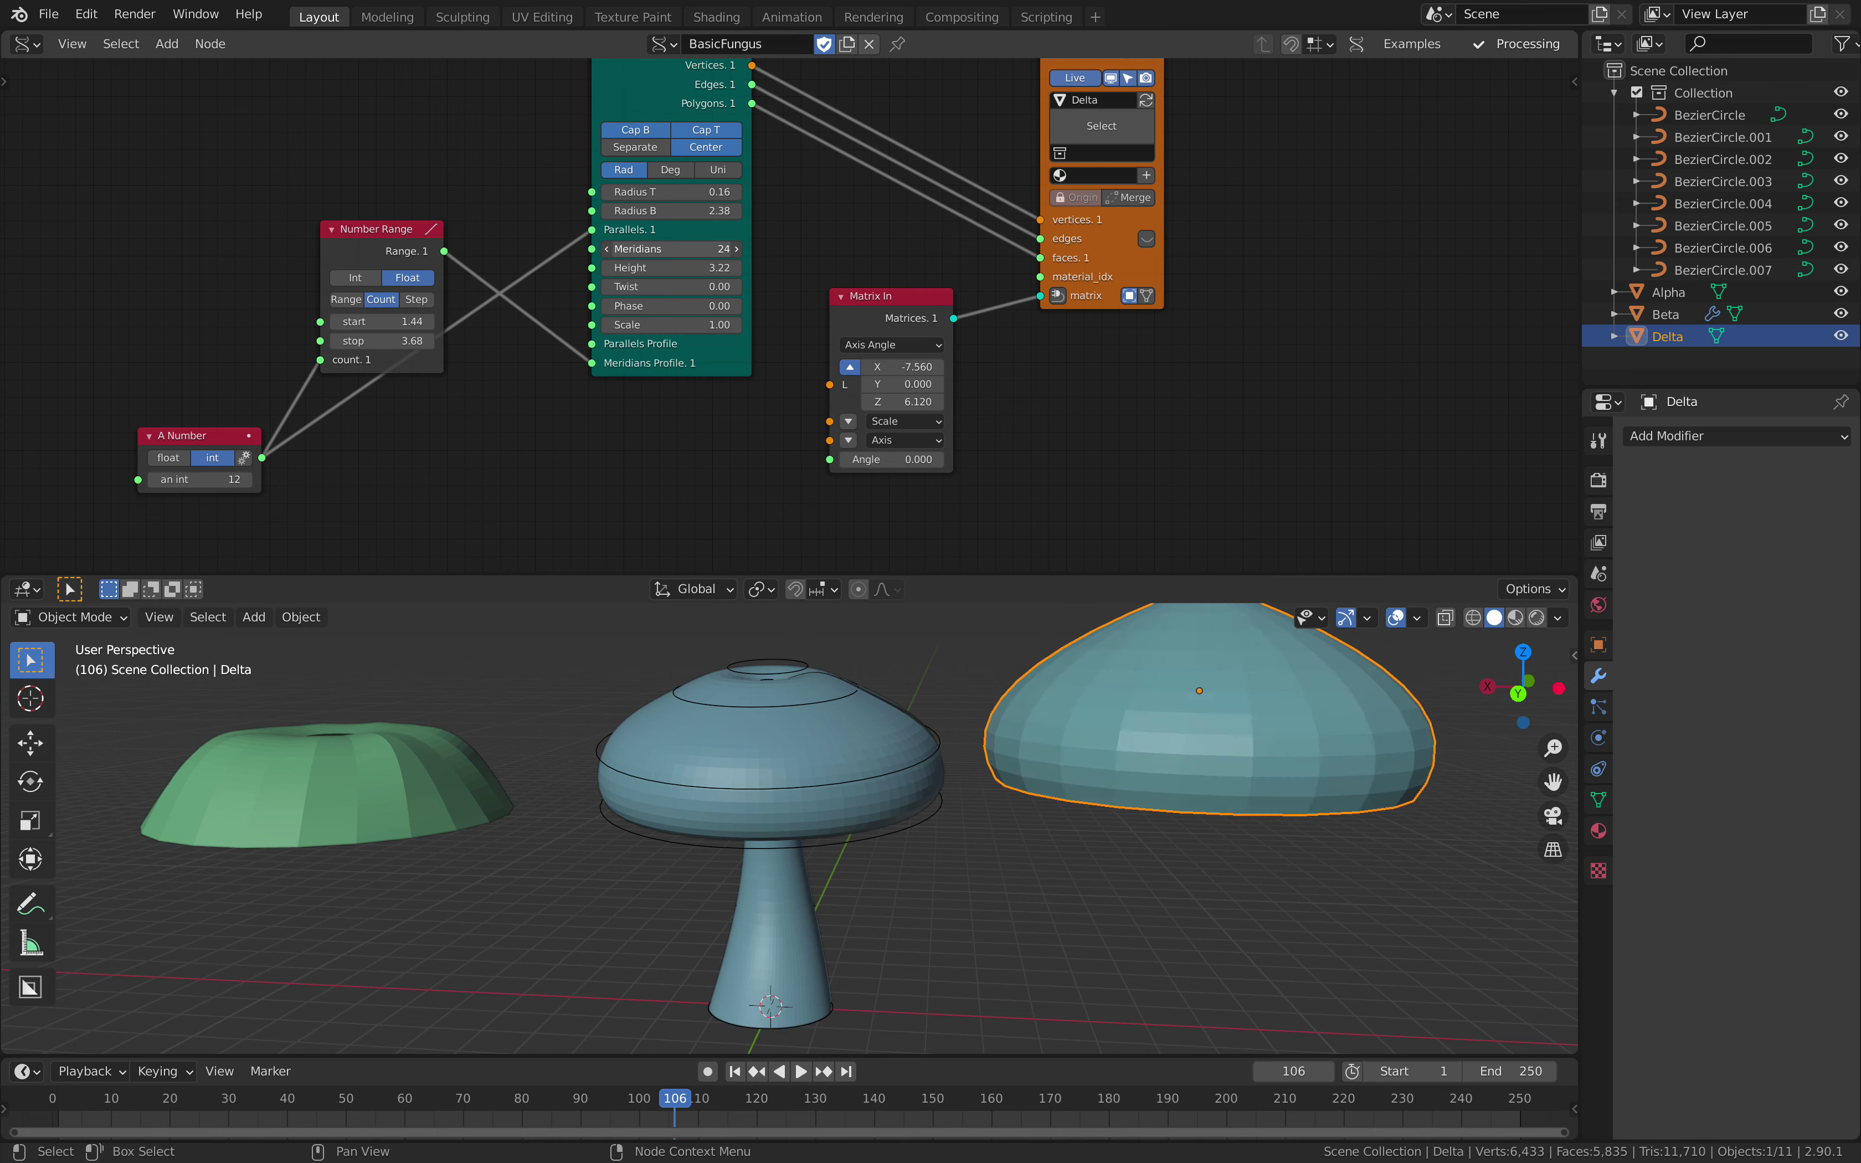
{"action": "scroll", "coordinate": [1123, 699], "scroll_direction": "down", "scroll_amount": 3}
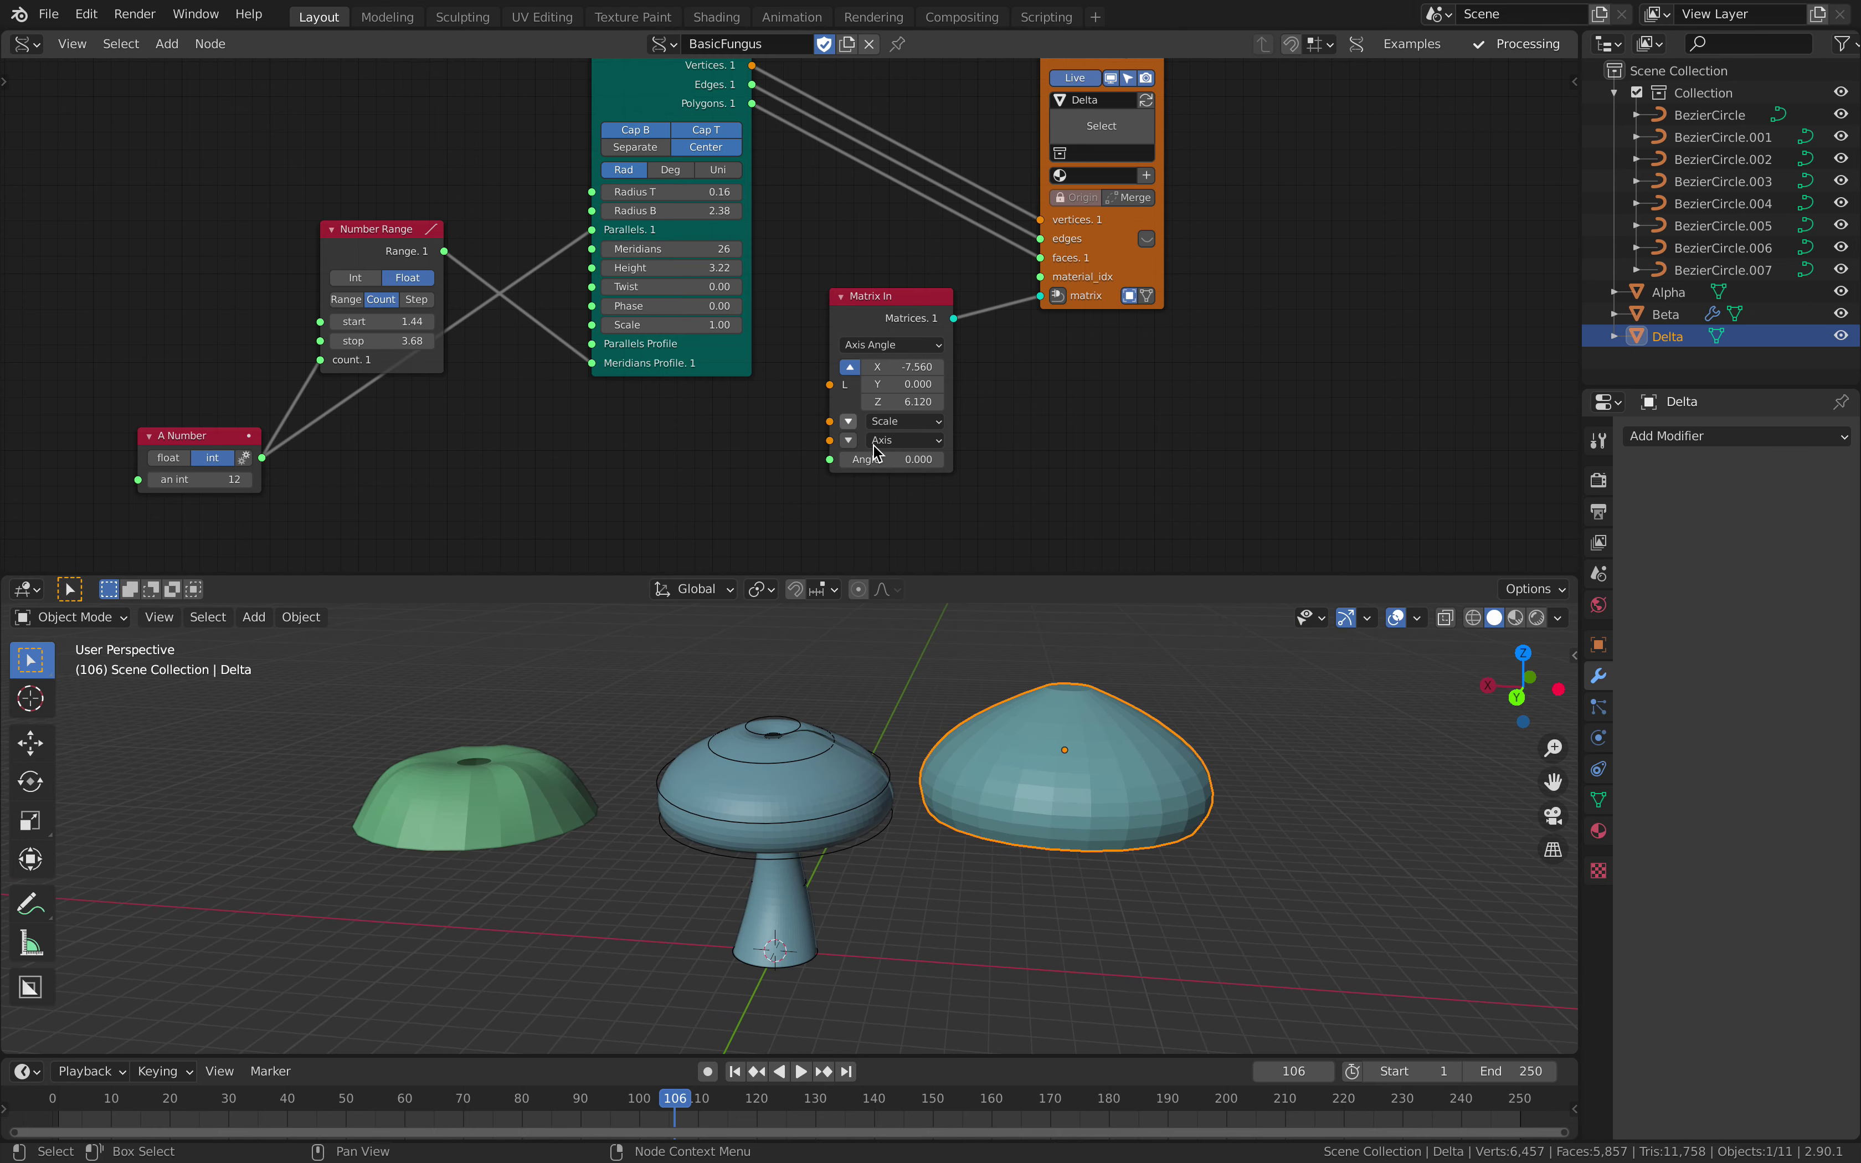
{"action": "middle_click_drag", "start_coordinate": [846, 194], "coordinate": [844, 243]}
{"action": "left_click_drag", "start_coordinate": [668, 108], "coordinate": [625, 129]}
{"action": "left_click_drag", "start_coordinate": [864, 346], "coordinate": [831, 362]}
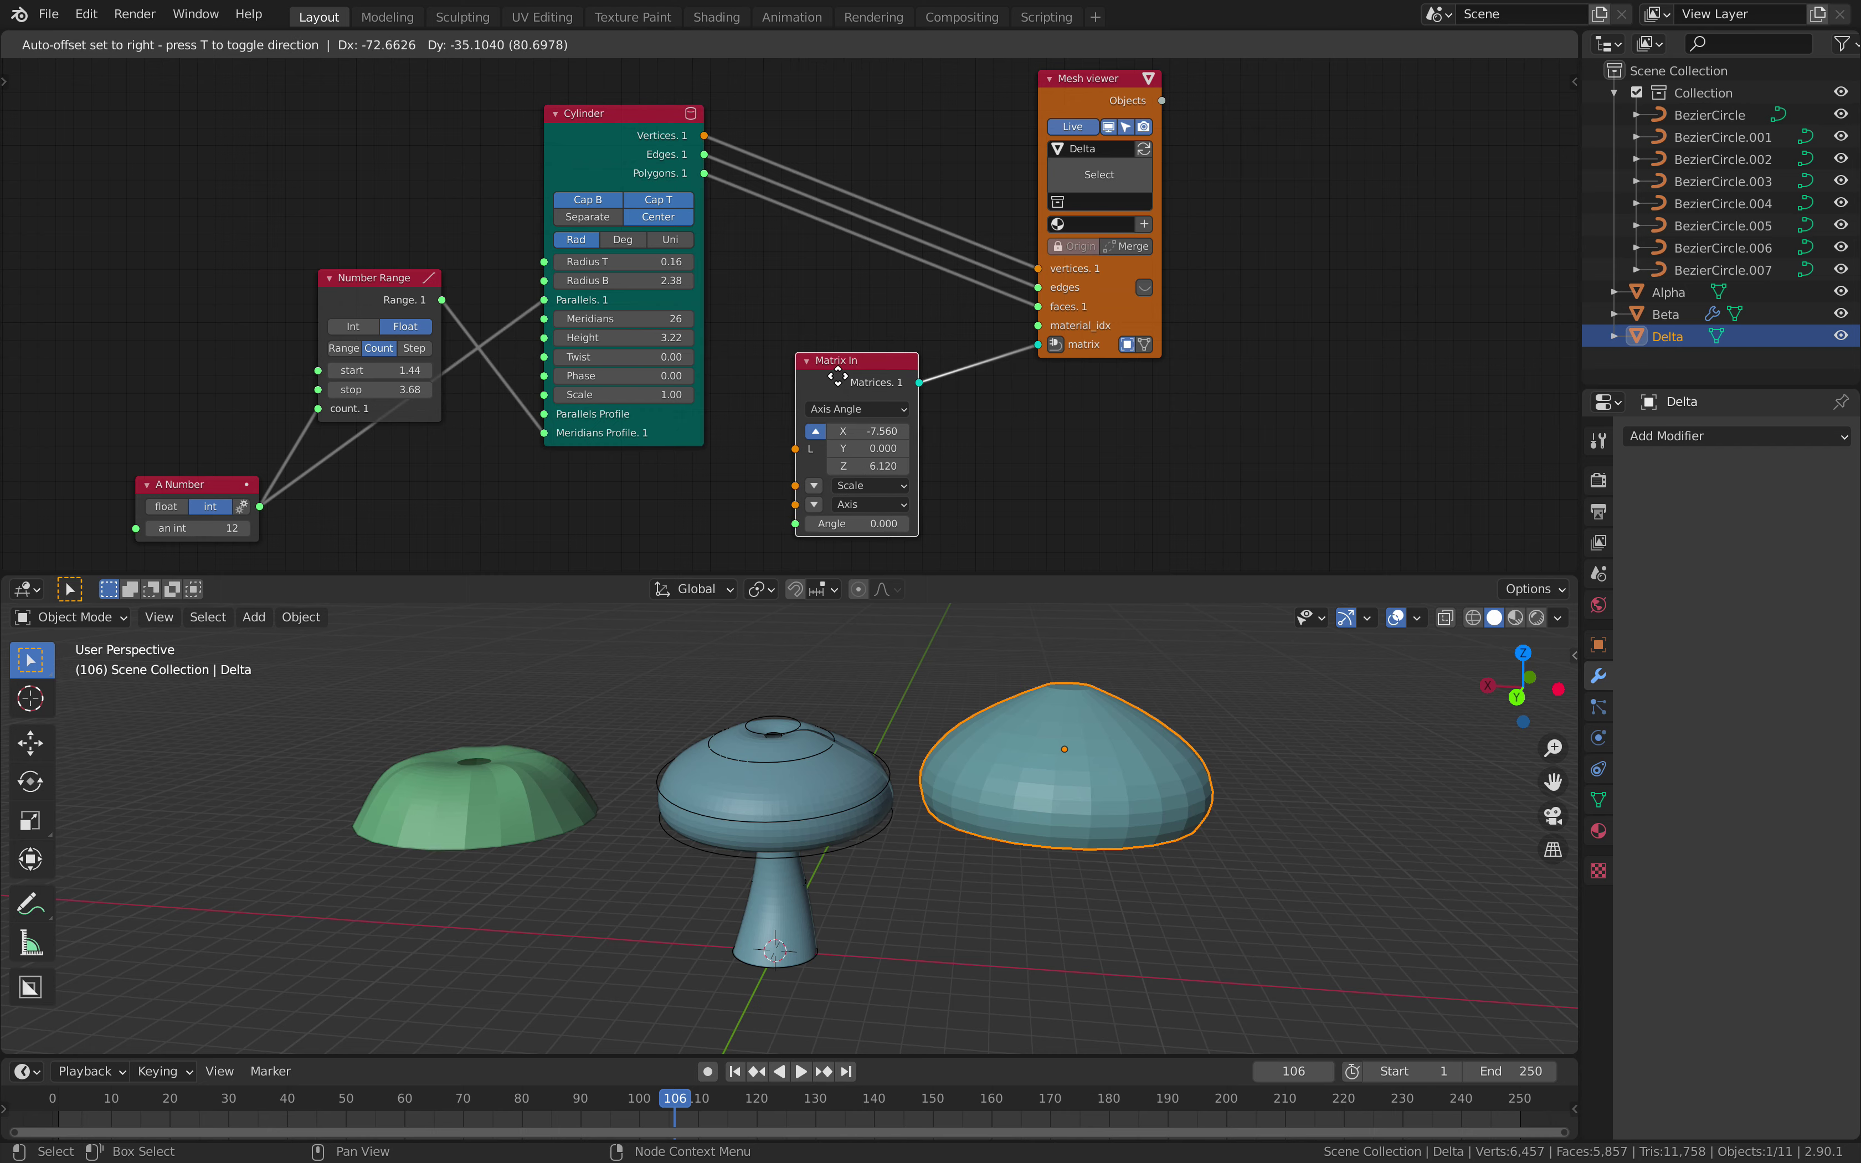
Step: Inspect the Delta cap from below and the front, and reduce the Cylinder node's Radius B to narrow the cap
{"action": "middle_click_drag", "start_coordinate": [924, 700], "coordinate": [1057, 752]}
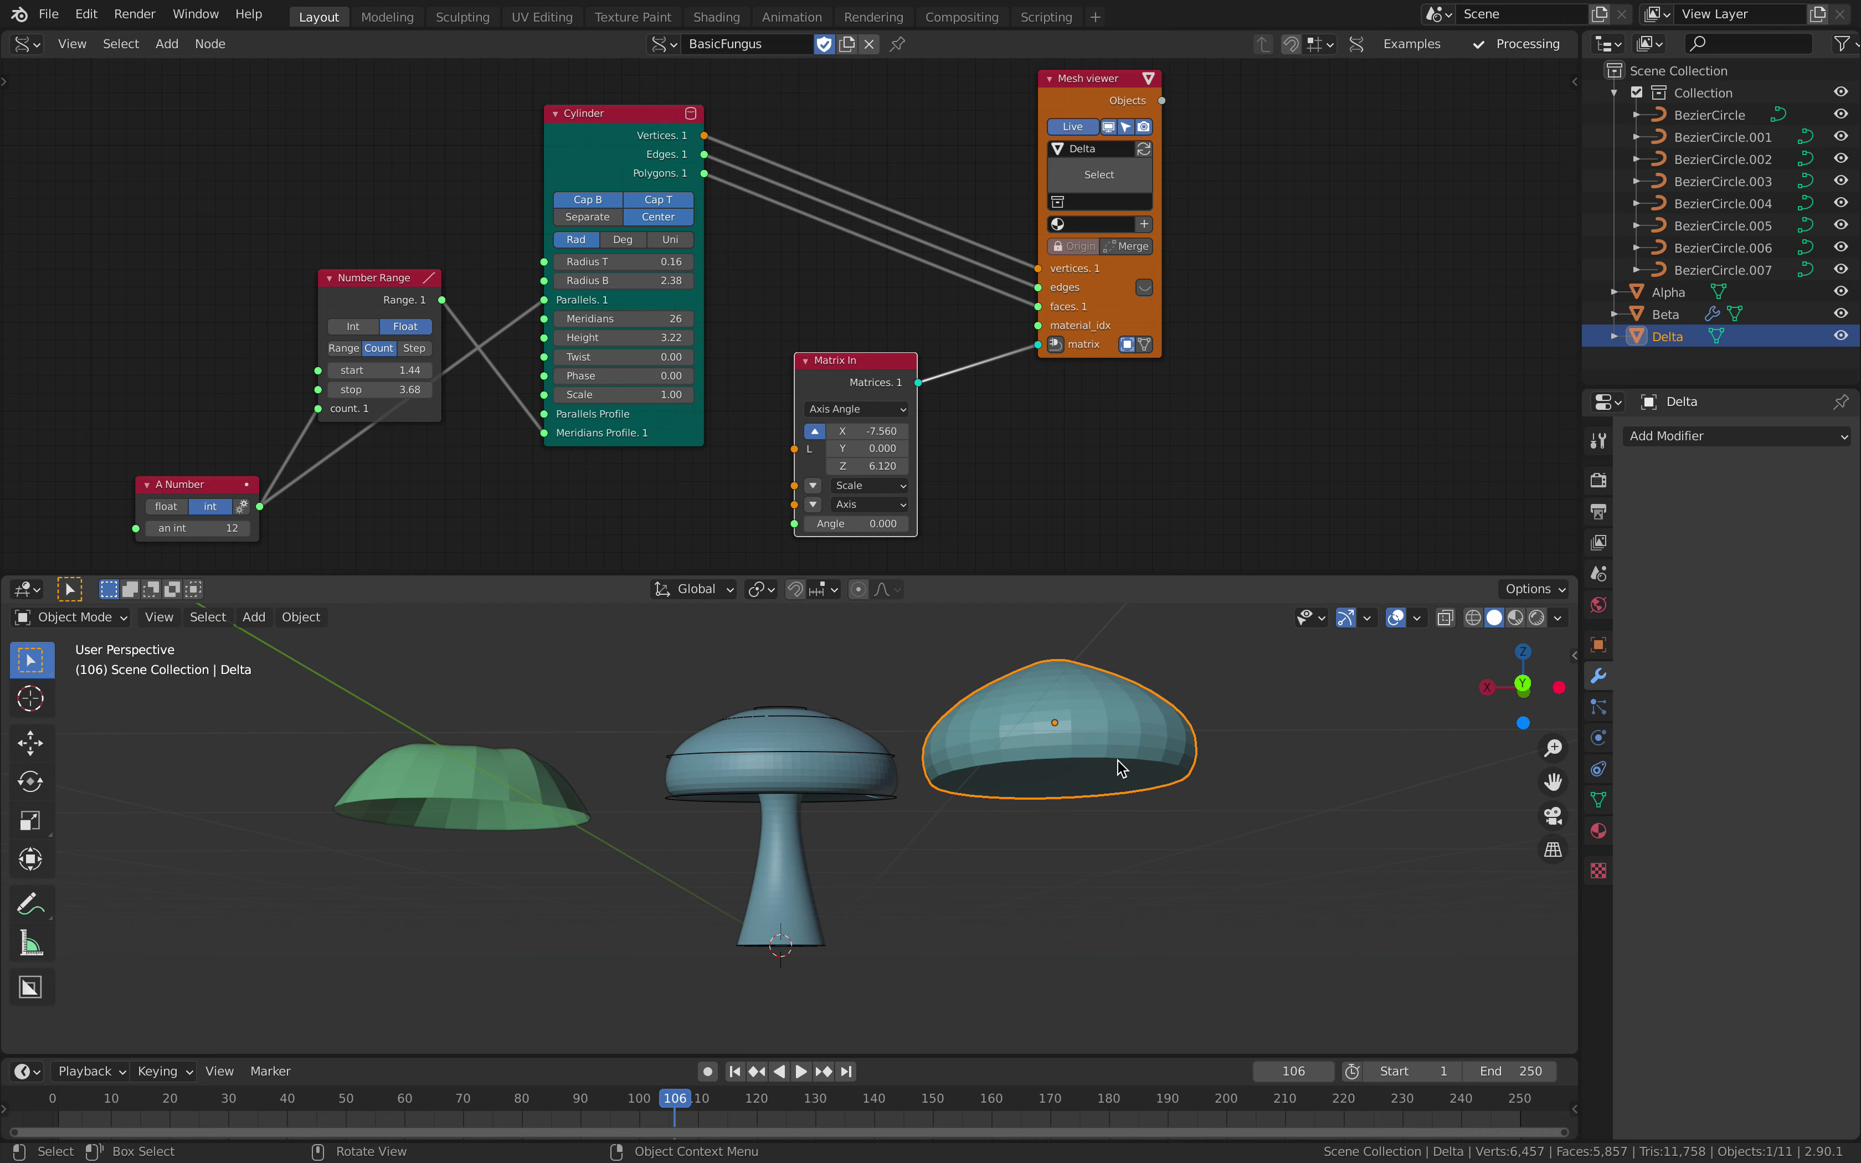
{"action": "middle_click_drag", "start_coordinate": [1132, 793], "coordinate": [1054, 784]}
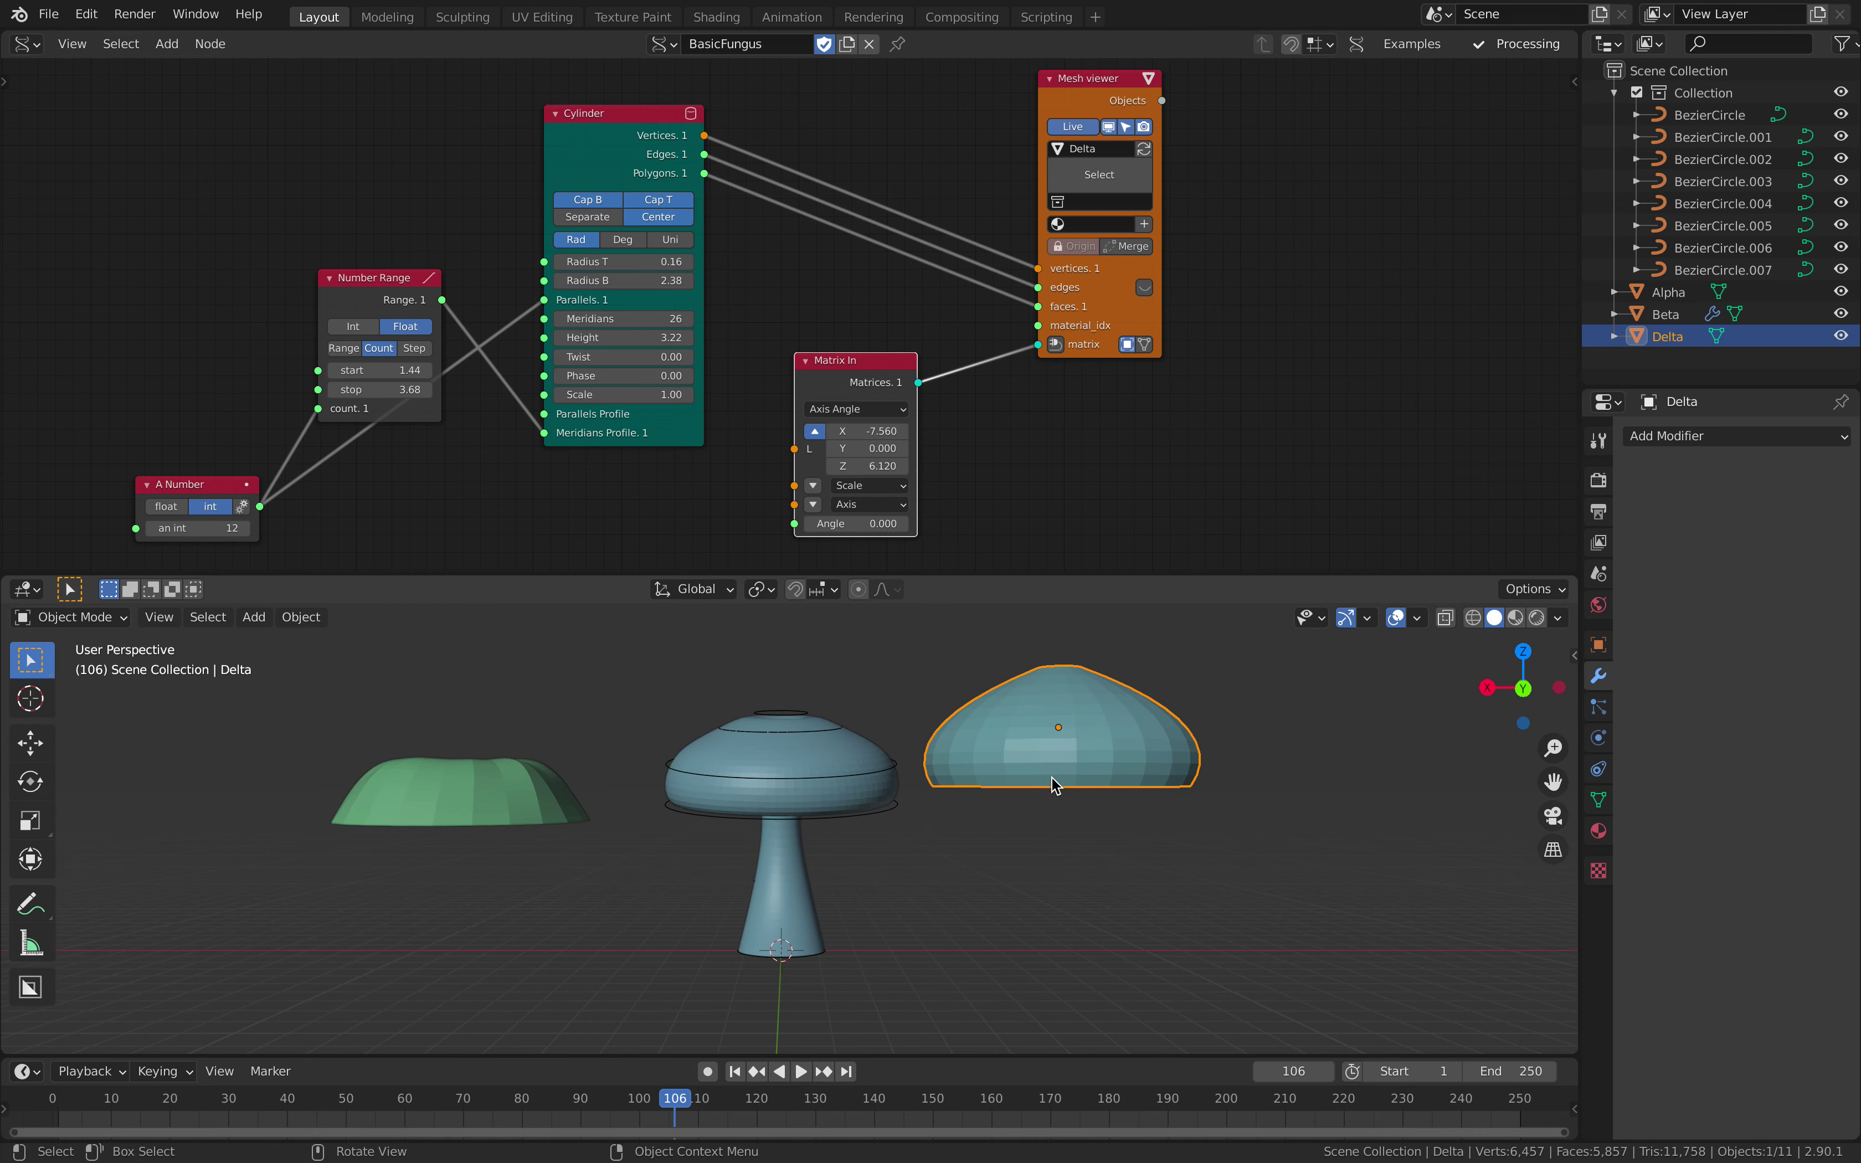
{"action": "middle_click_drag", "start_coordinate": [1131, 867], "coordinate": [1118, 896]}
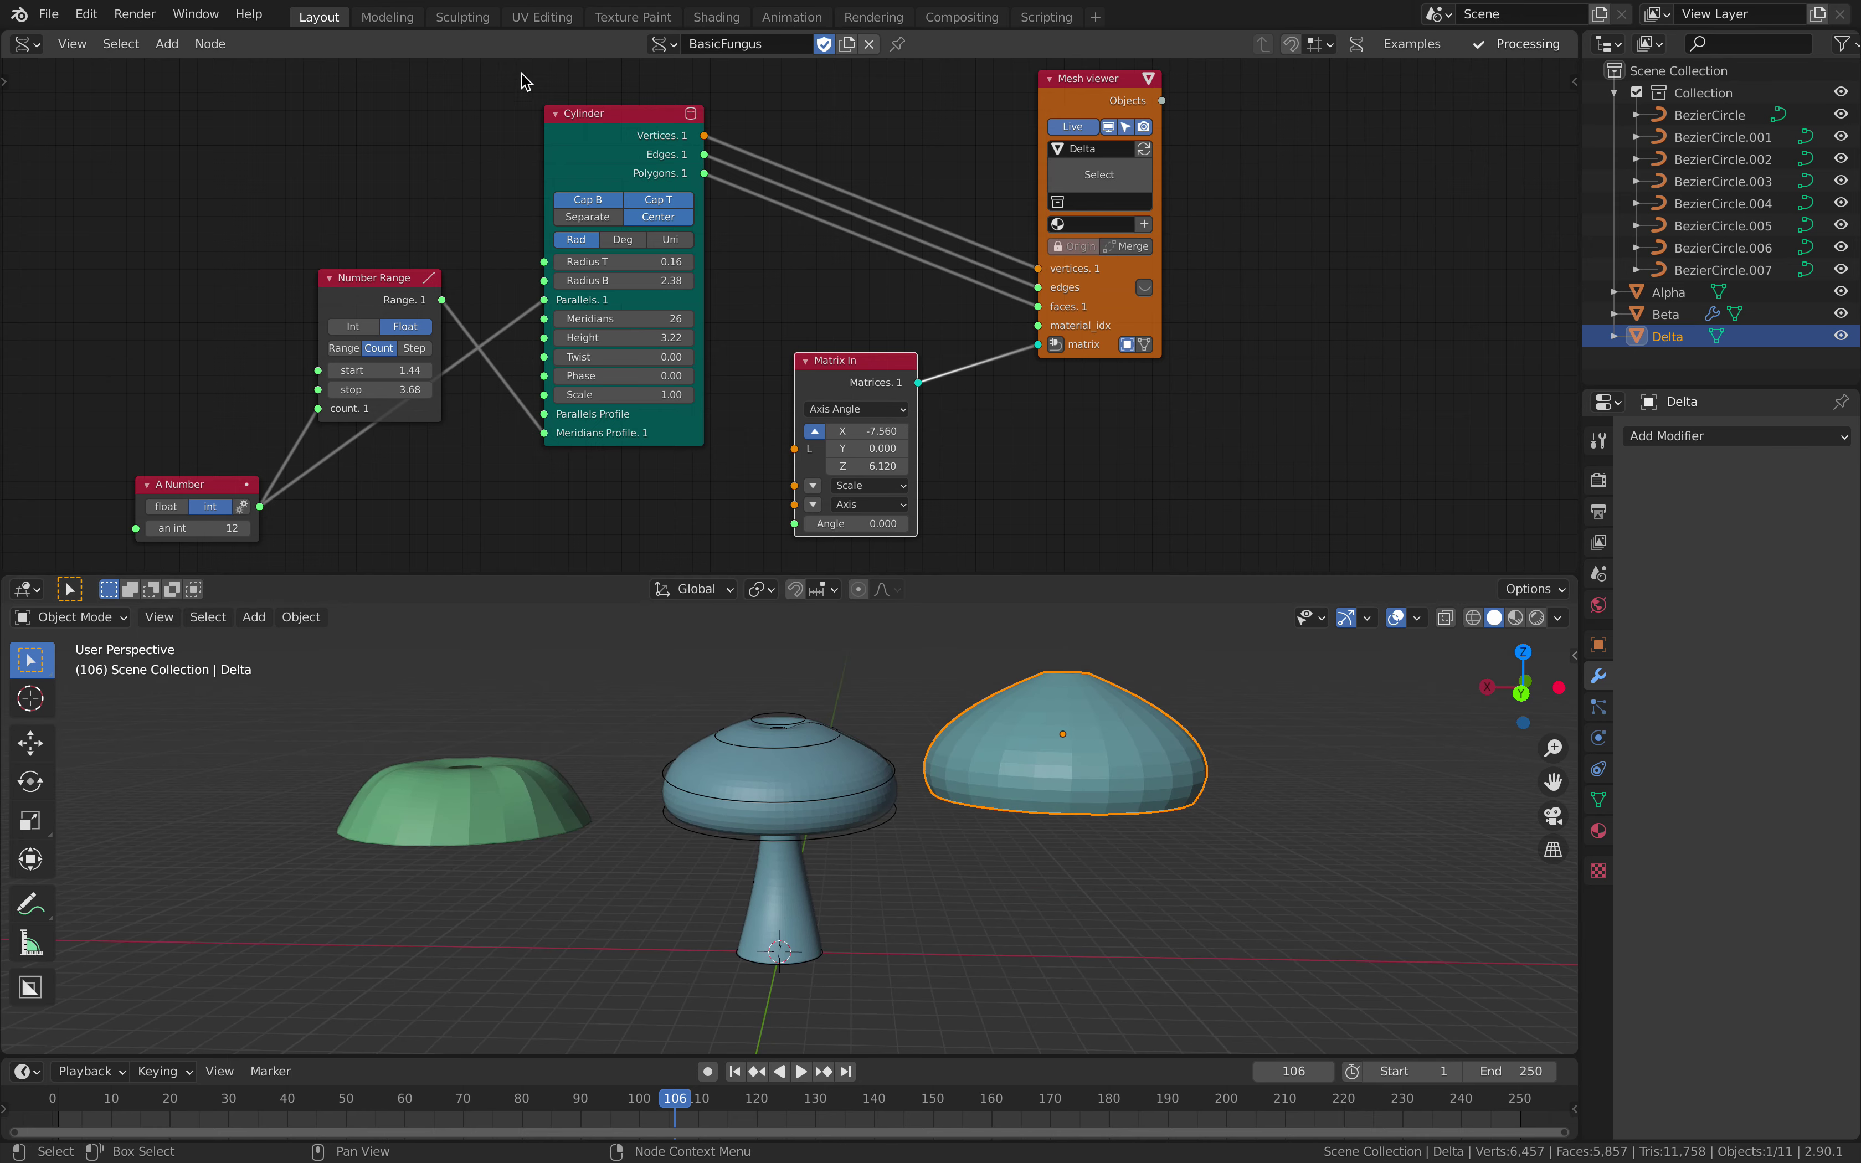
{"action": "left_click_drag", "start_coordinate": [639, 285], "coordinate": [596, 286]}
Step: Slightly reposition the Circle node with radius 2.15 and the connected Scale node in the Alpha cap's node group
{"action": "scroll", "coordinate": [521, 176], "scroll_direction": "down", "scroll_amount": 8}
{"action": "middle_click_drag", "start_coordinate": [649, 277], "coordinate": [760, 366]}
{"action": "middle_click_drag", "start_coordinate": [638, 85], "coordinate": [822, 271]}
{"action": "scroll", "coordinate": [822, 270], "scroll_direction": "down", "scroll_amount": 2}
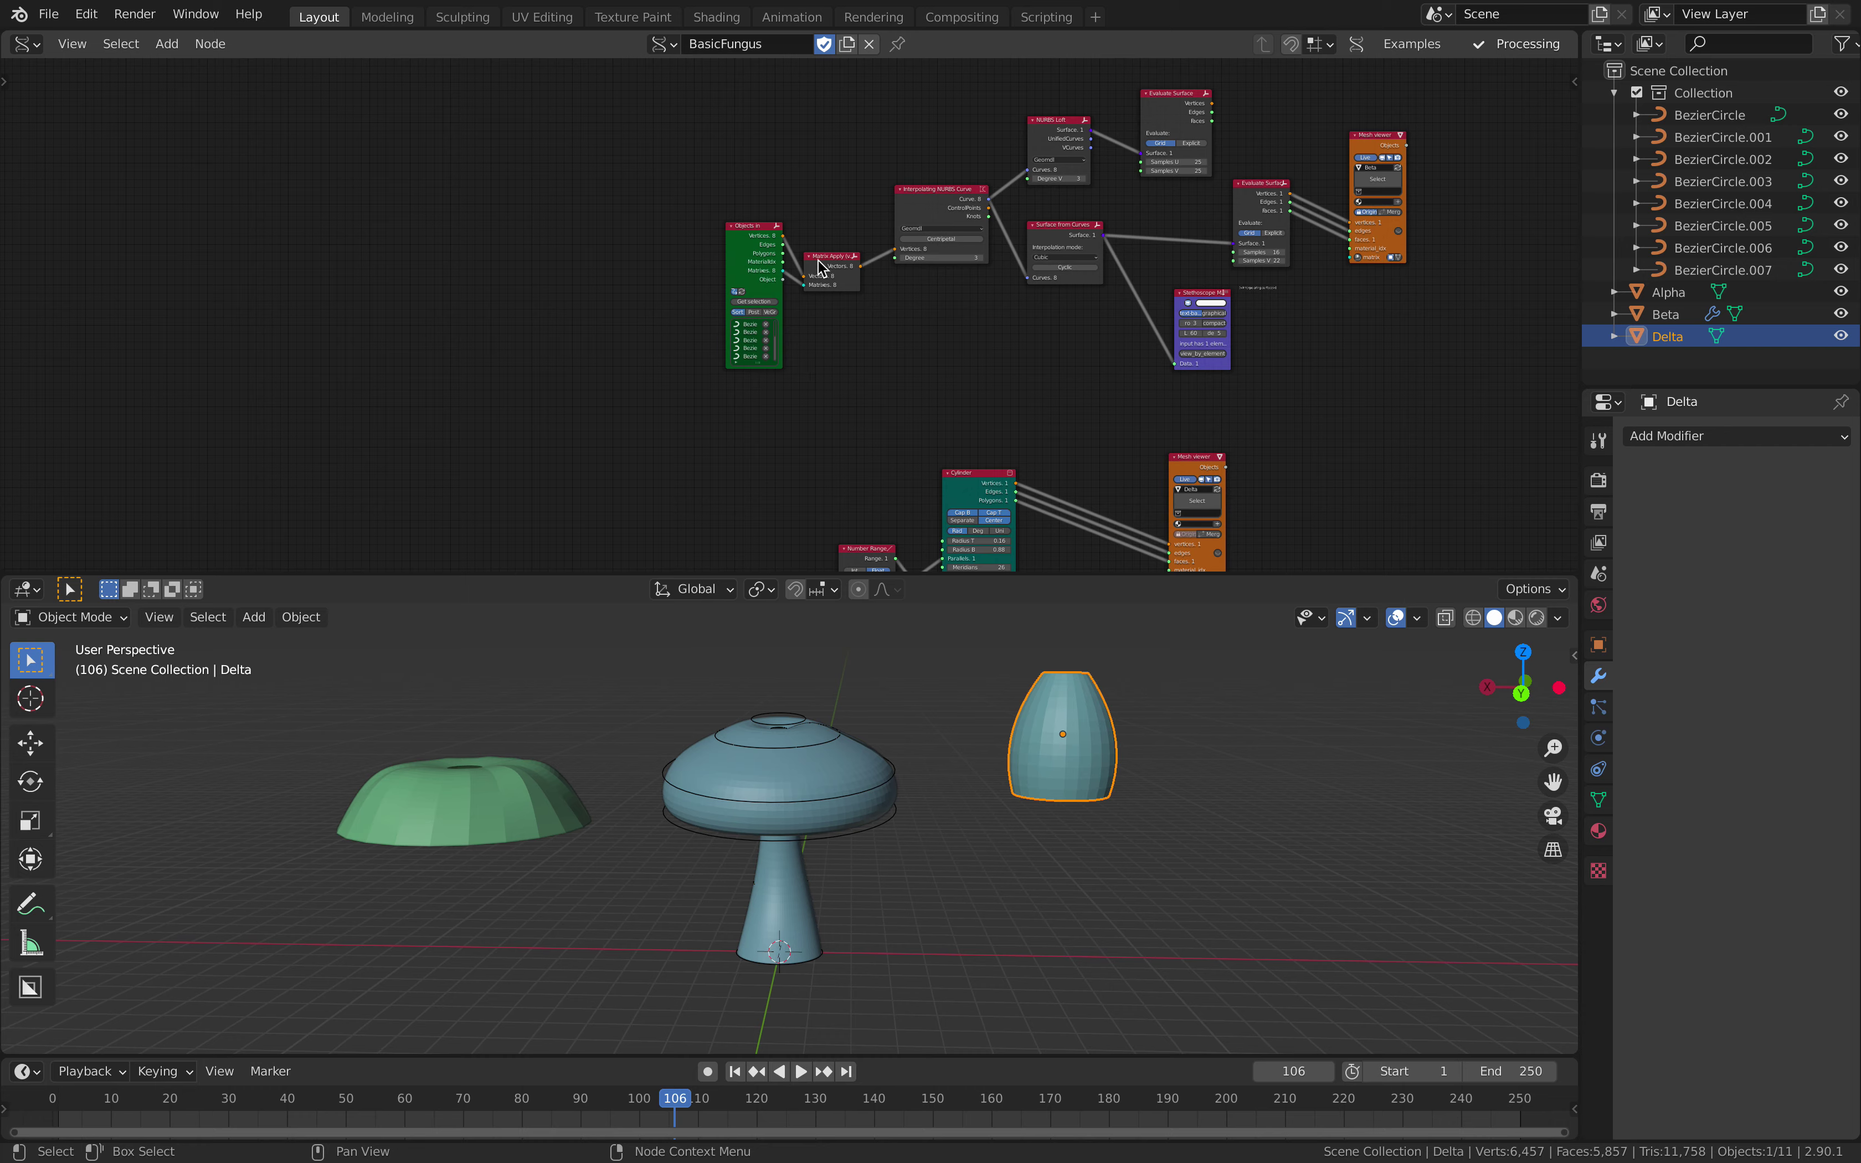
{"action": "middle_click_drag", "start_coordinate": [822, 166], "coordinate": [806, 358]}
{"action": "scroll", "coordinate": [806, 358], "scroll_direction": "down", "scroll_amount": 3}
{"action": "middle_click_drag", "start_coordinate": [829, 246], "coordinate": [749, 408]}
{"action": "scroll", "coordinate": [754, 416], "scroll_direction": "up", "scroll_amount": 4}
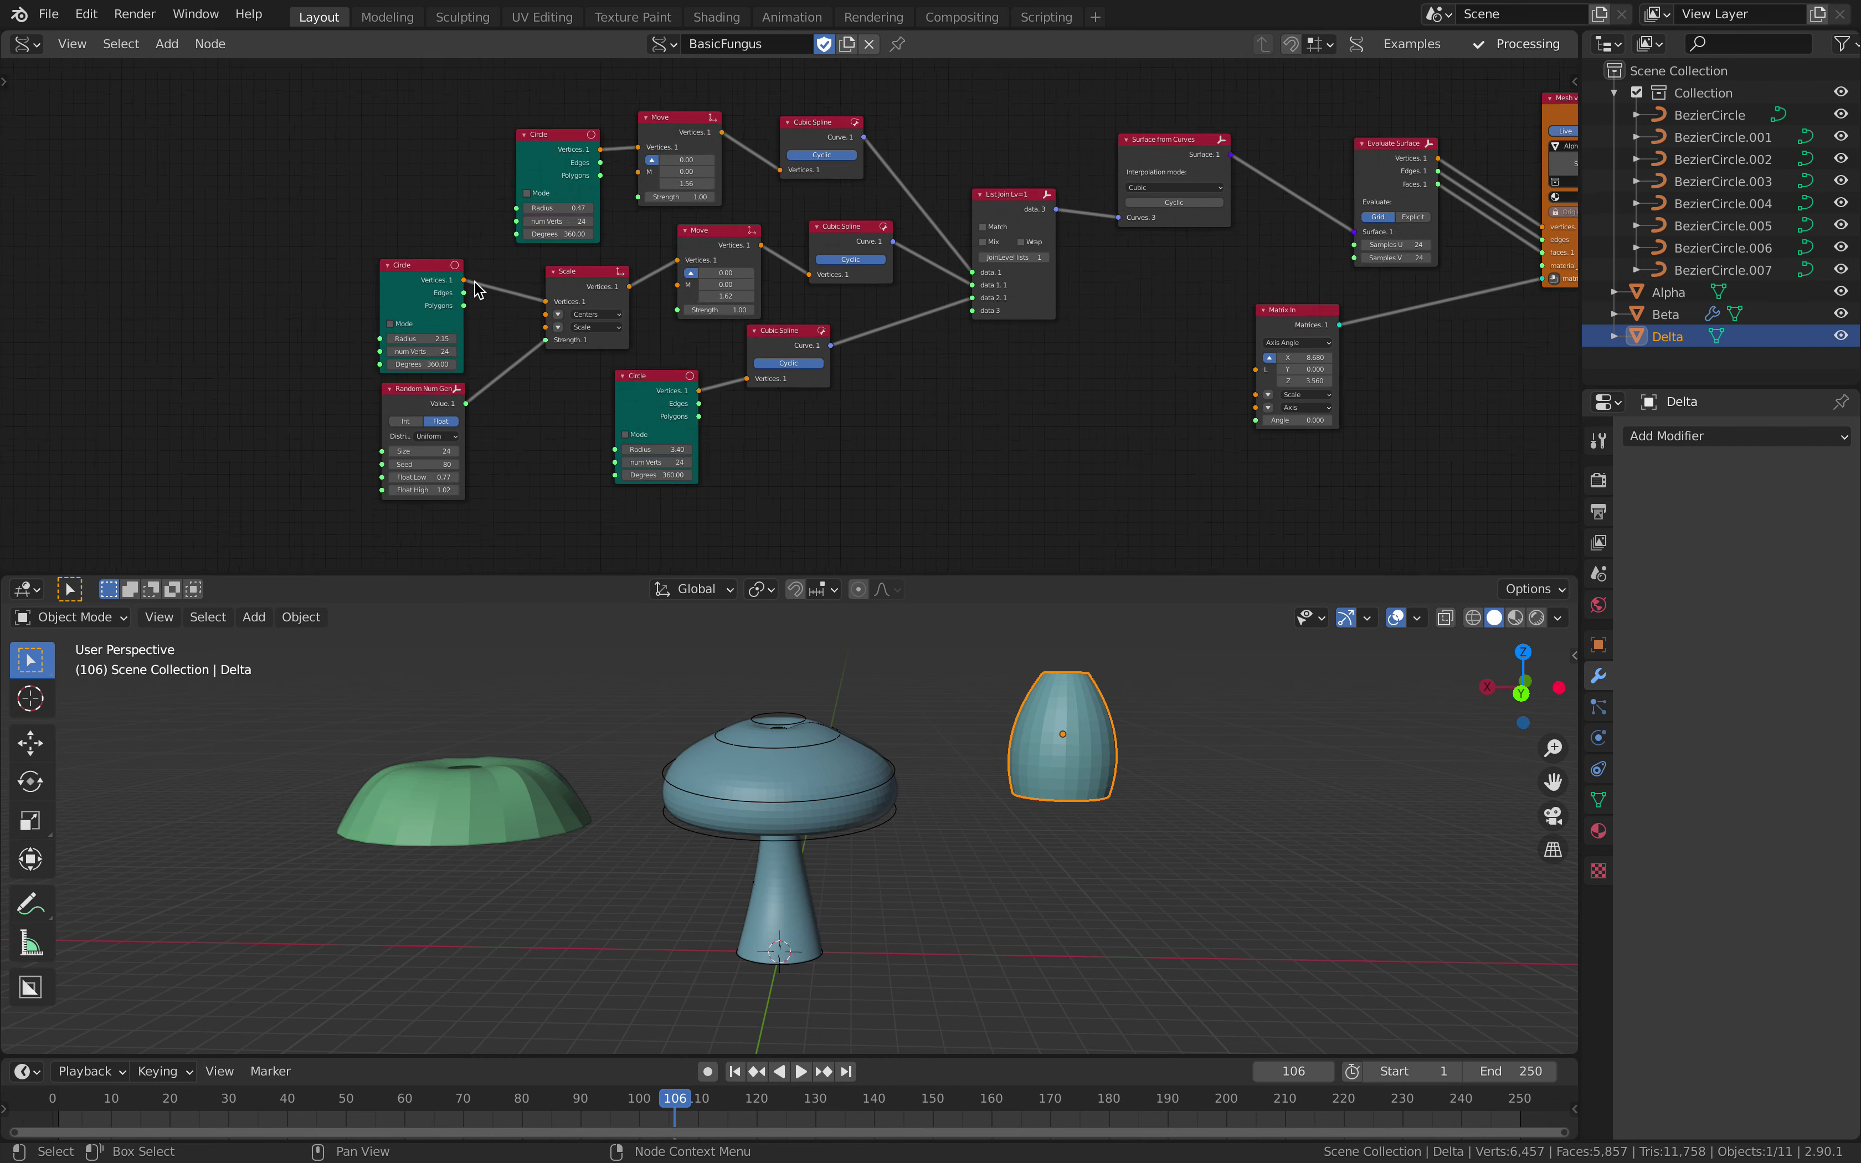
{"action": "scroll", "coordinate": [548, 293], "scroll_direction": "up", "scroll_amount": 1}
{"action": "middle_click_drag", "start_coordinate": [642, 740], "coordinate": [634, 711]}
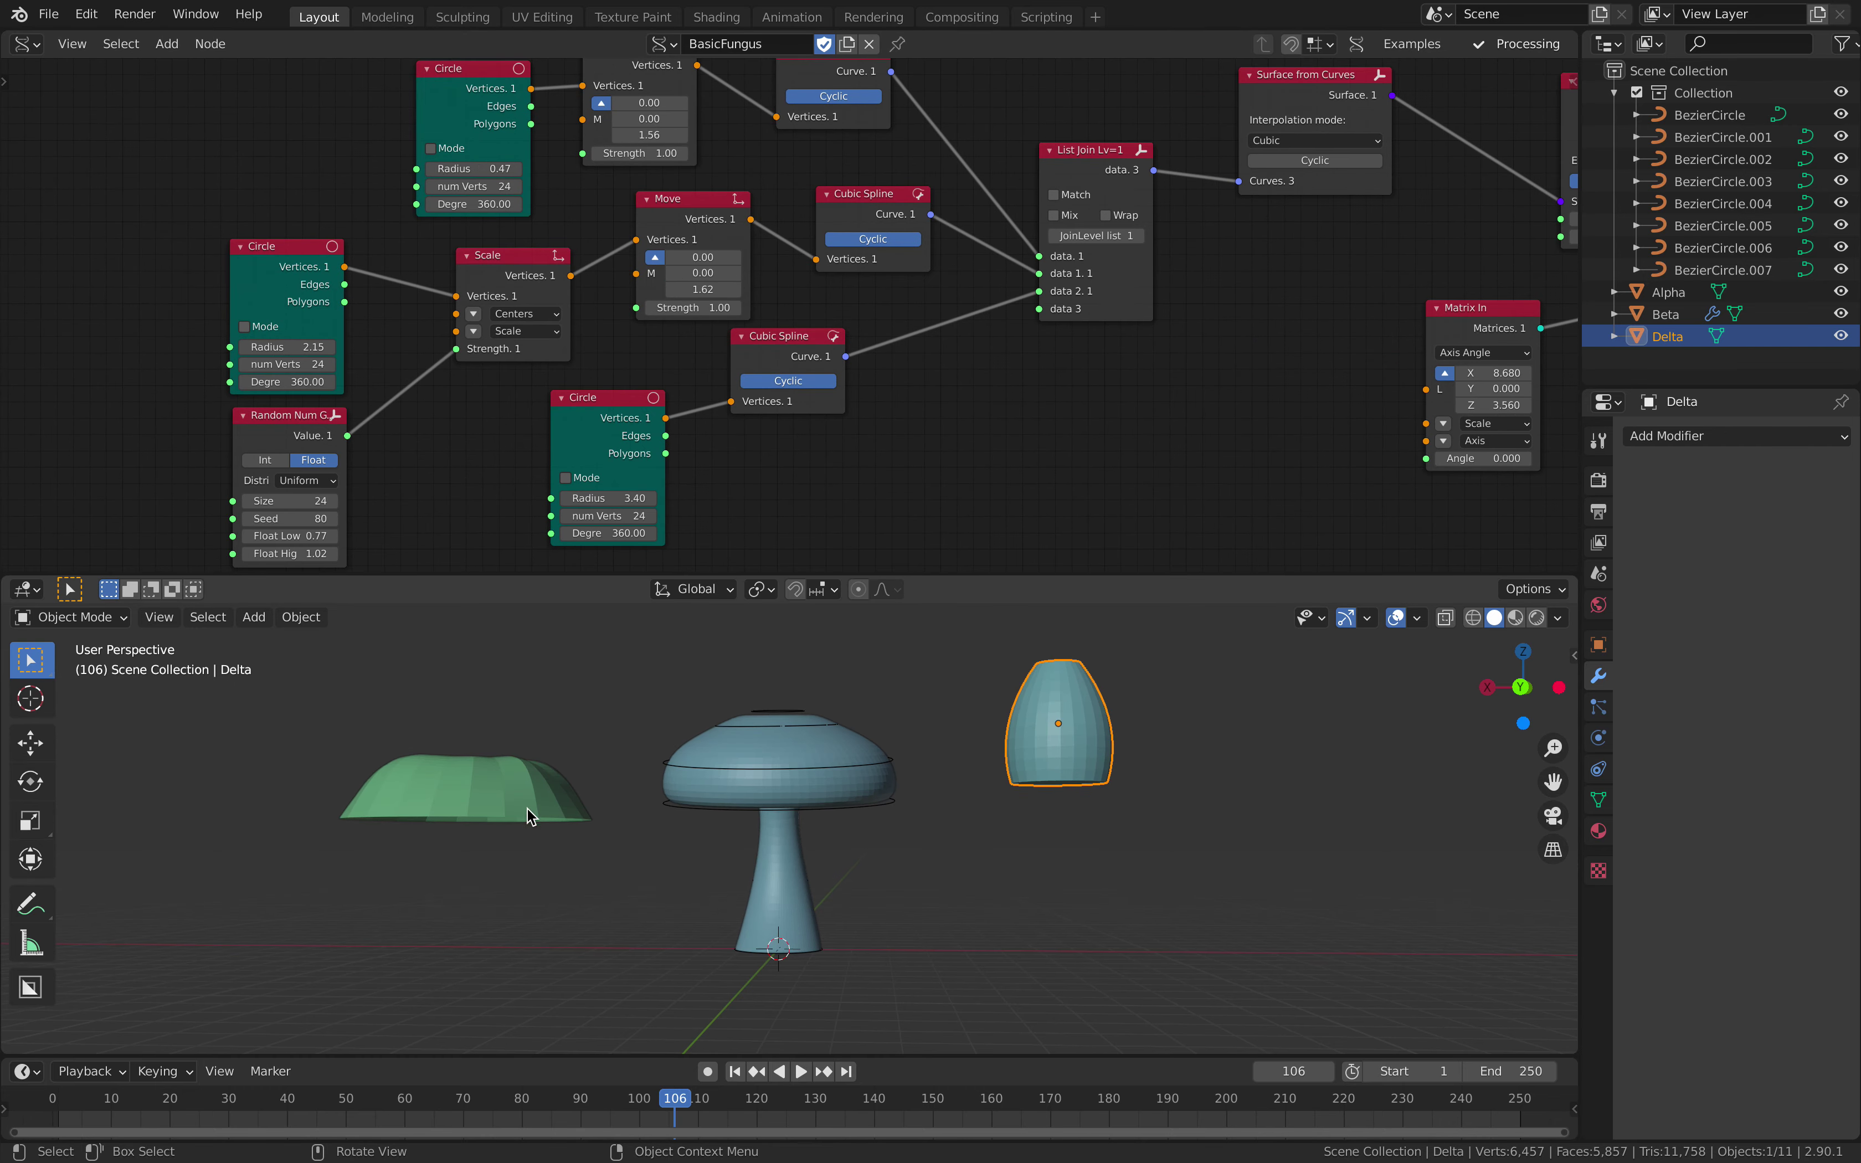
{"action": "middle_click_drag", "start_coordinate": [532, 390], "coordinate": [542, 354]}
{"action": "left_click_drag", "start_coordinate": [344, 240], "coordinate": [353, 237]}
{"action": "left_click_drag", "start_coordinate": [488, 233], "coordinate": [466, 250]}
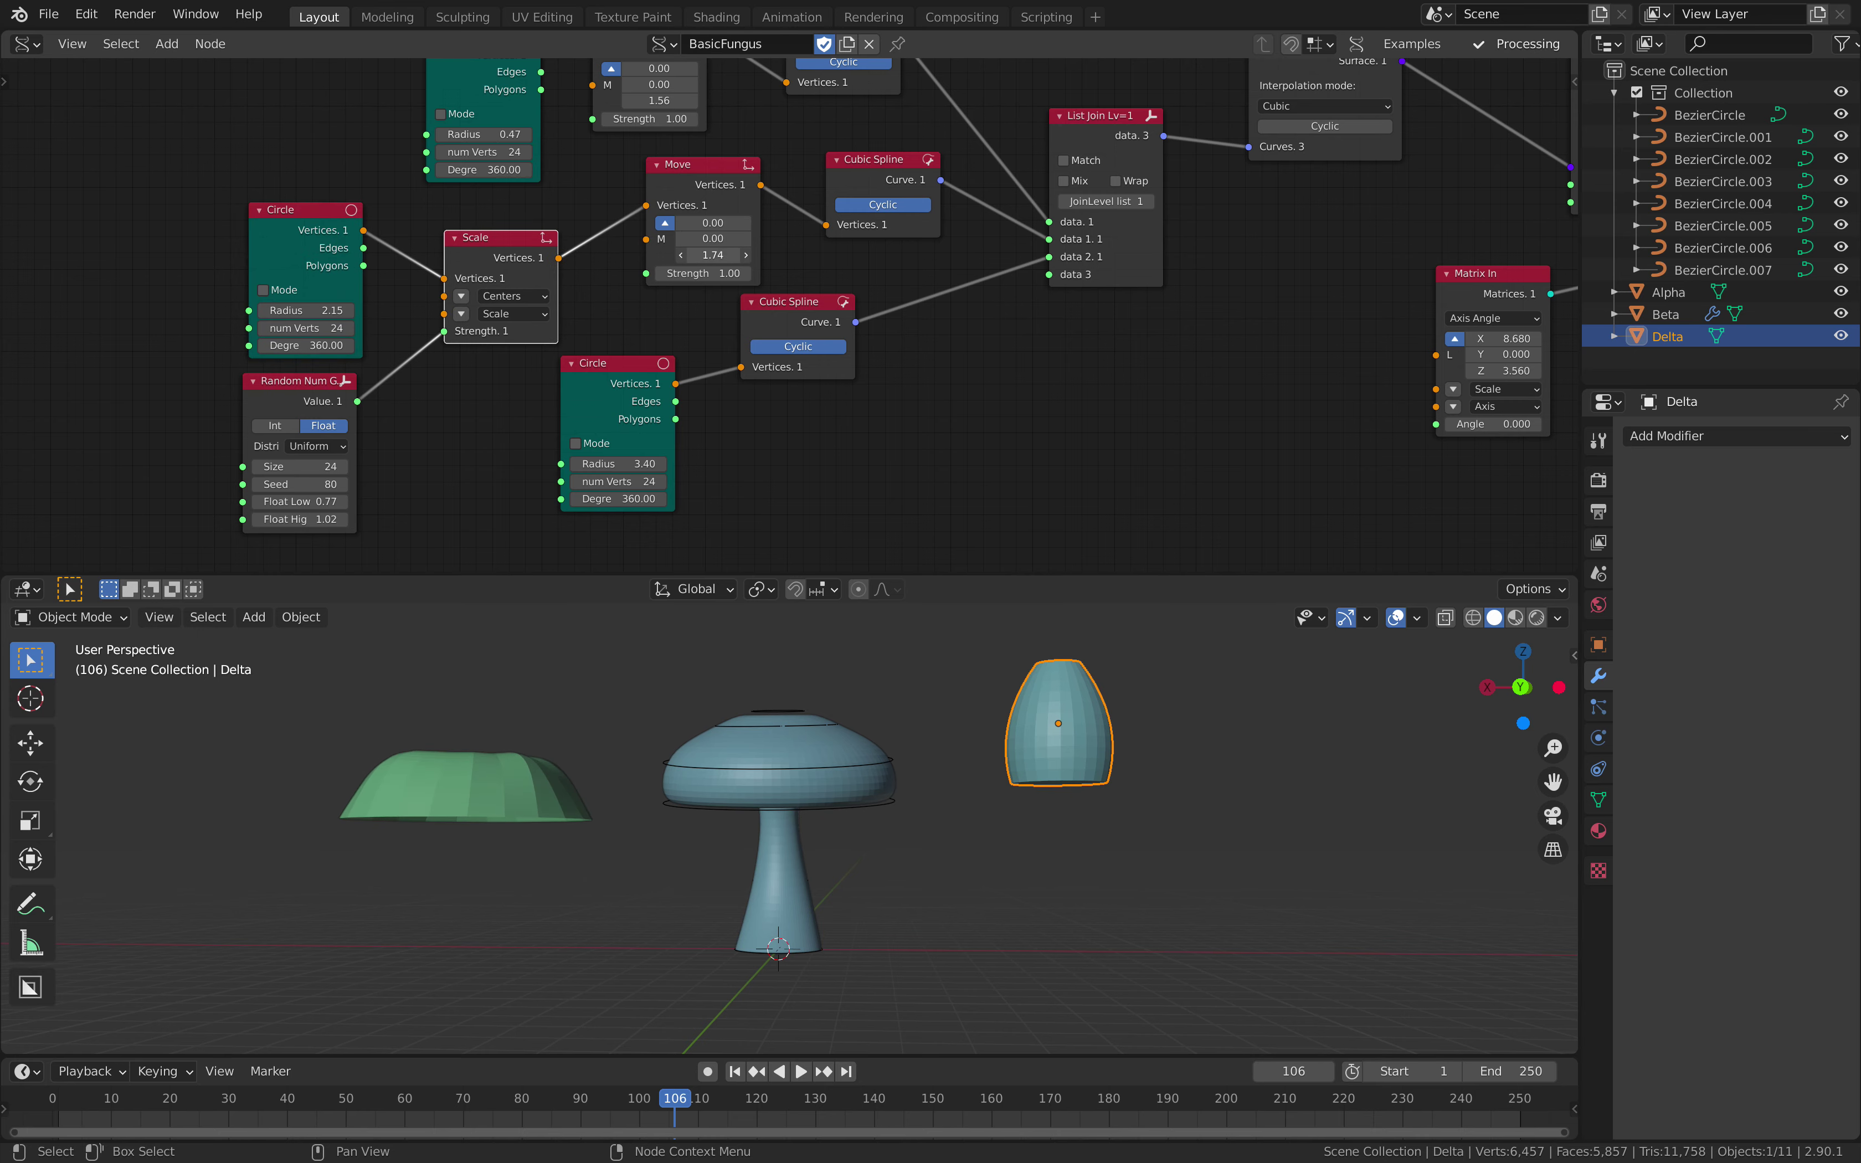
Step: Set the Seed of the Random Num Gen node in the Alpha node group to 188
{"action": "middle_click_drag", "start_coordinate": [584, 758], "coordinate": [602, 877]}
{"action": "left_click_drag", "start_coordinate": [300, 484], "coordinate": [351, 484]}
Step: Tighten the Alpha node layout by repositioning the List Join, Surface from Curves, Evaluate Surface, Matrix In and Mesh viewer nodes
{"action": "middle_click_drag", "start_coordinate": [756, 345], "coordinate": [476, 445]}
{"action": "left_click_drag", "start_coordinate": [783, 237], "coordinate": [763, 222]}
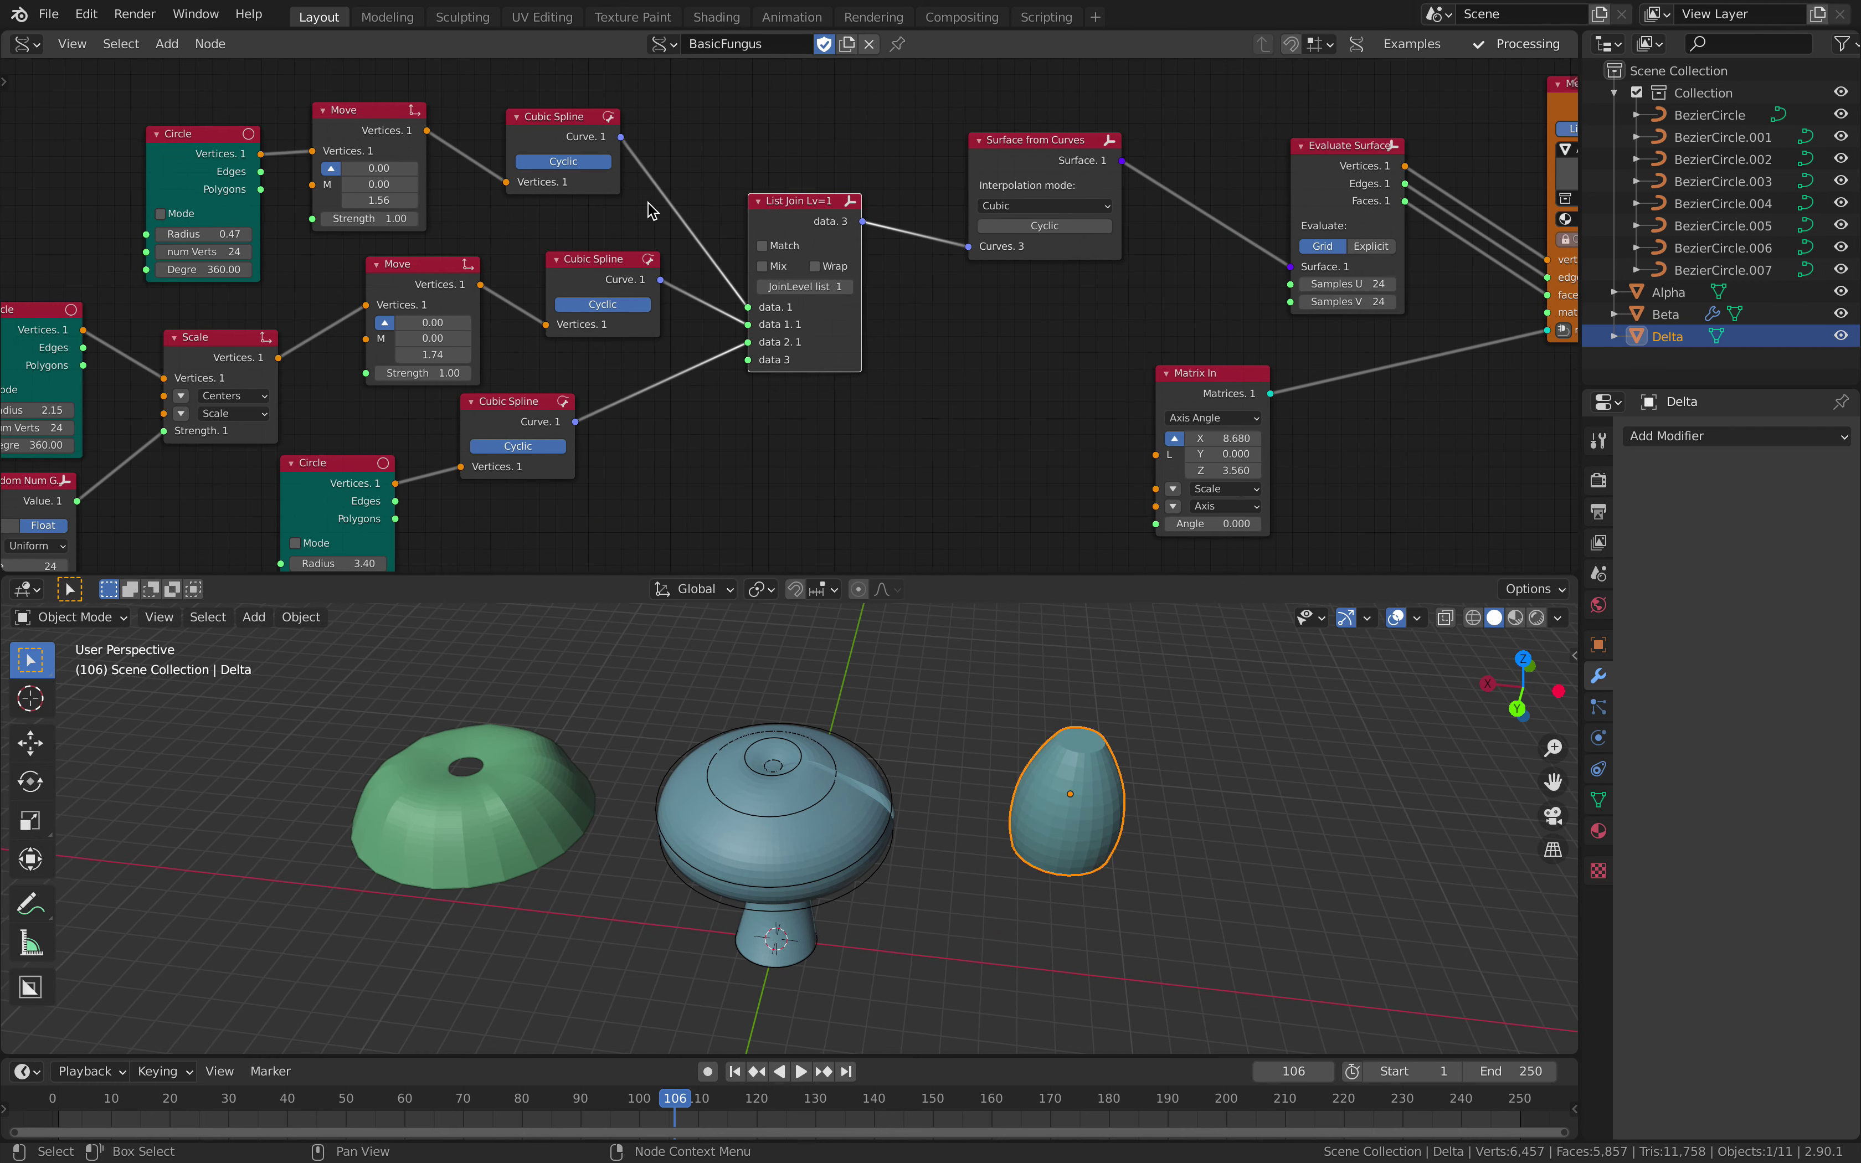
{"action": "left_click_drag", "start_coordinate": [990, 198], "coordinate": [950, 181]}
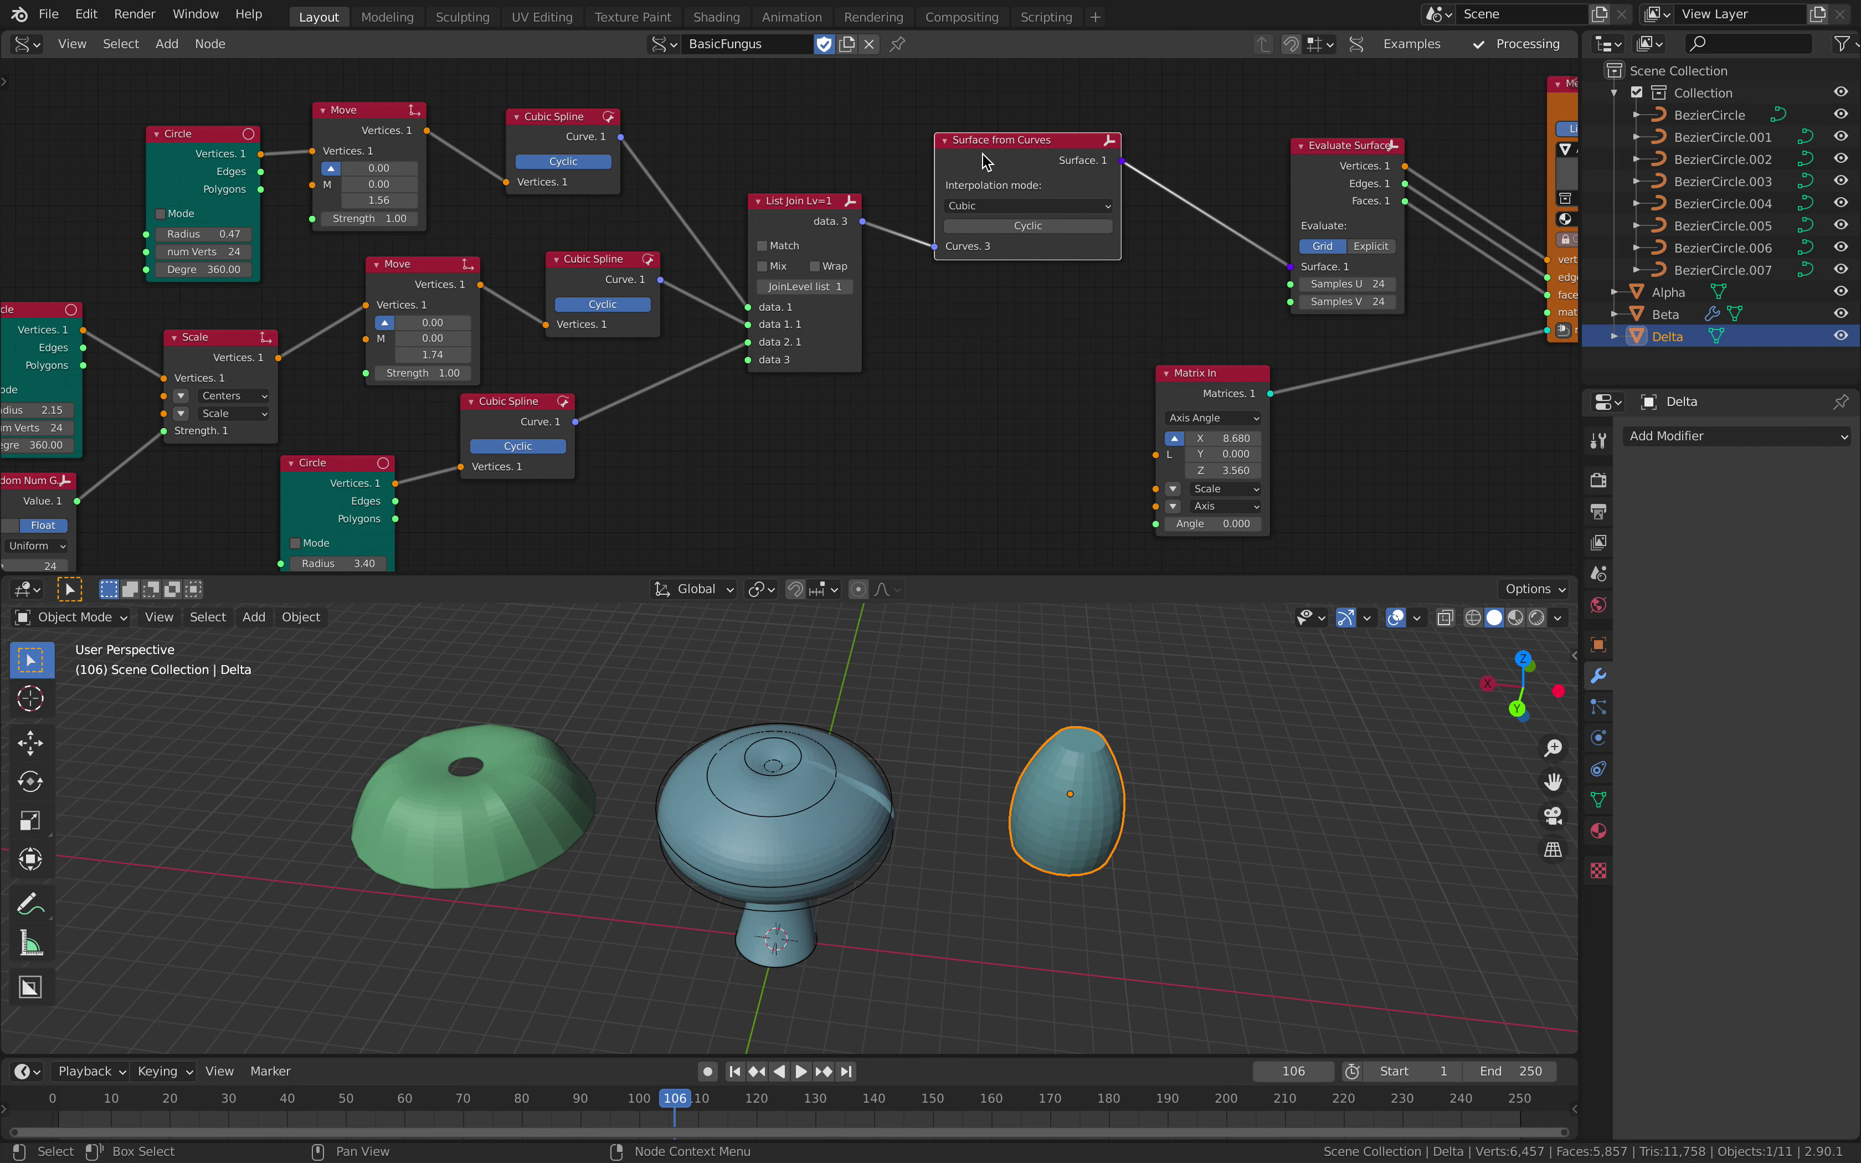
{"action": "middle_click_drag", "start_coordinate": [987, 162], "coordinate": [816, 184]}
{"action": "left_click_drag", "start_coordinate": [1165, 196], "coordinate": [1061, 166]}
{"action": "left_click_drag", "start_coordinate": [1030, 396], "coordinate": [877, 381]}
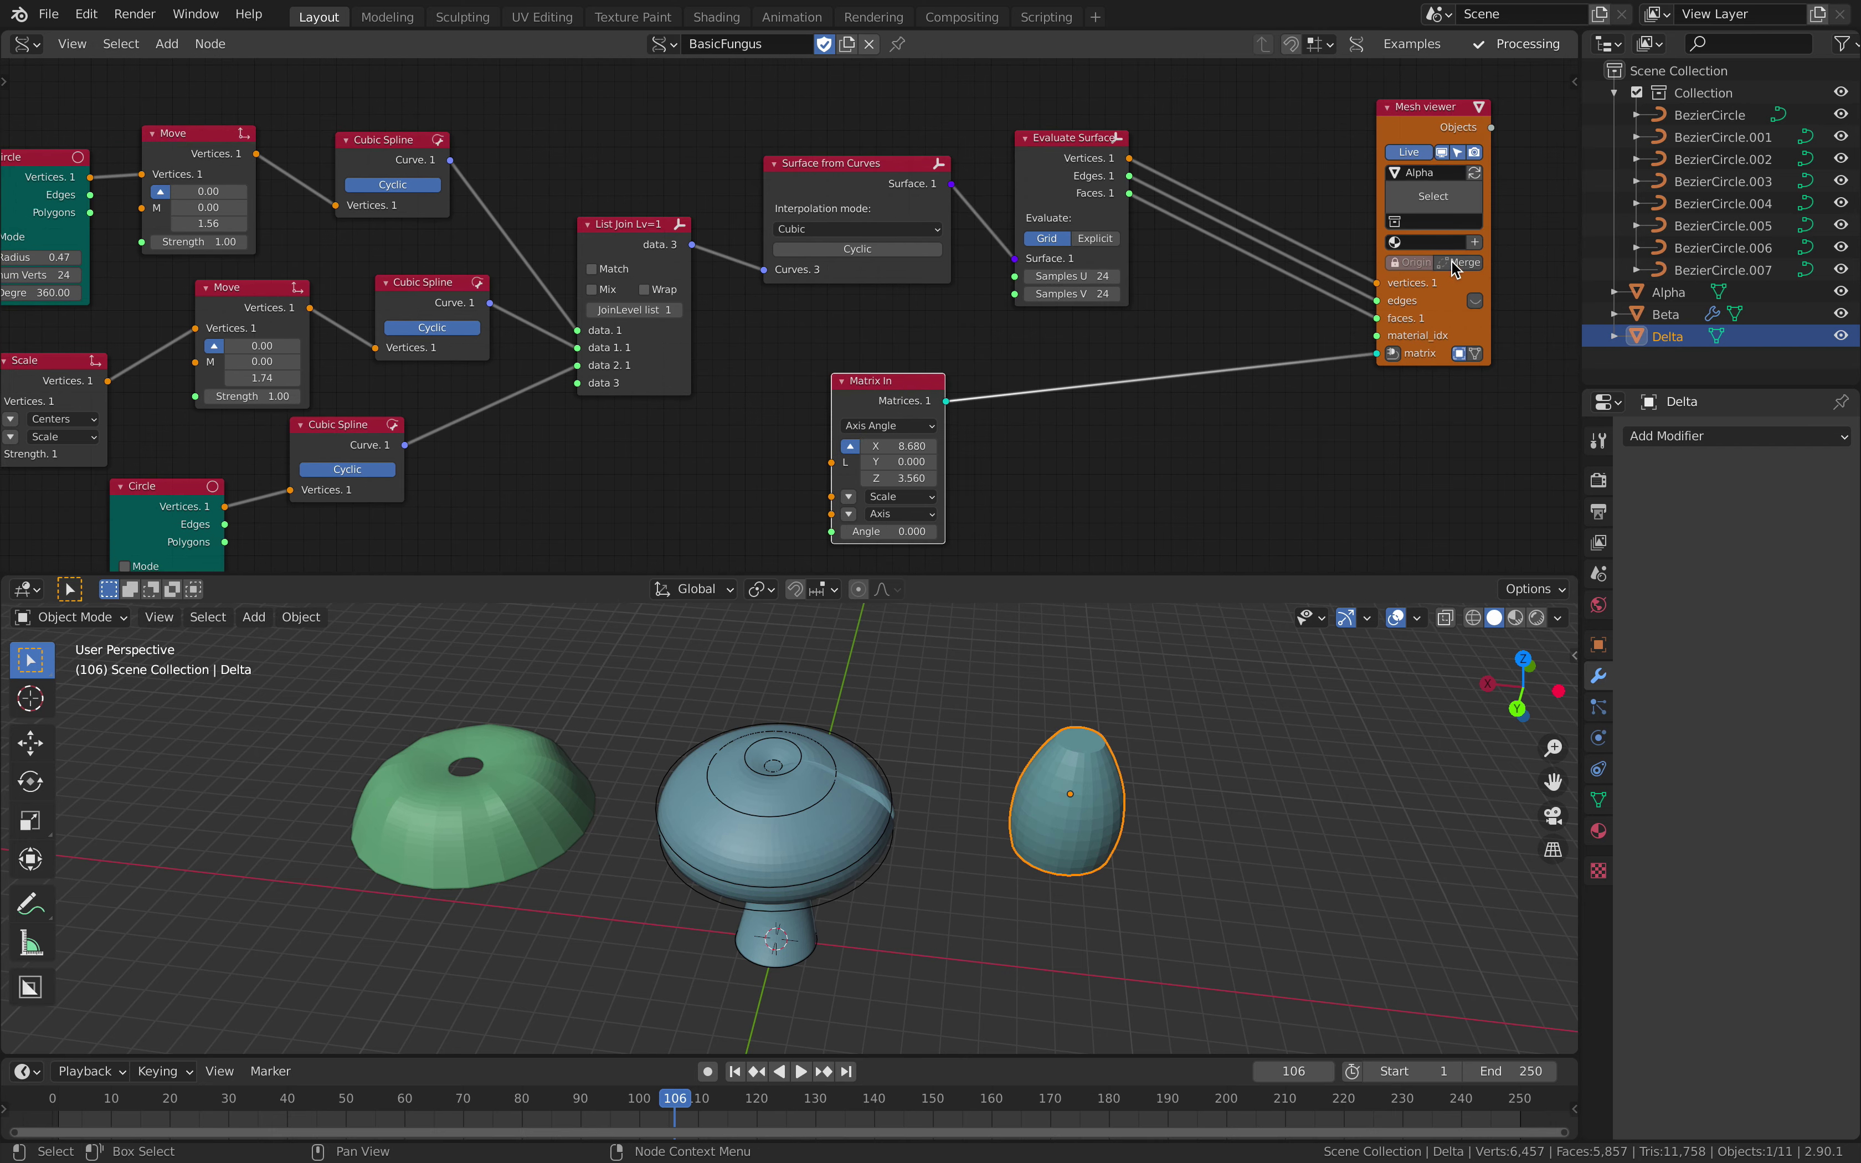
{"action": "left_click_drag", "start_coordinate": [1423, 107], "coordinate": [1256, 110]}
Step: Select the Alpha cap and set its random number node to Seed 224, Float Low 0.47 and Float High 1.38
{"action": "middle_click_drag", "start_coordinate": [509, 790], "coordinate": [779, 854]}
{"action": "left_click", "coordinate": [776, 787]}
{"action": "middle_click_drag", "start_coordinate": [622, 529], "coordinate": [744, 398]}
{"action": "middle_click_drag", "start_coordinate": [624, 336], "coordinate": [856, 267]}
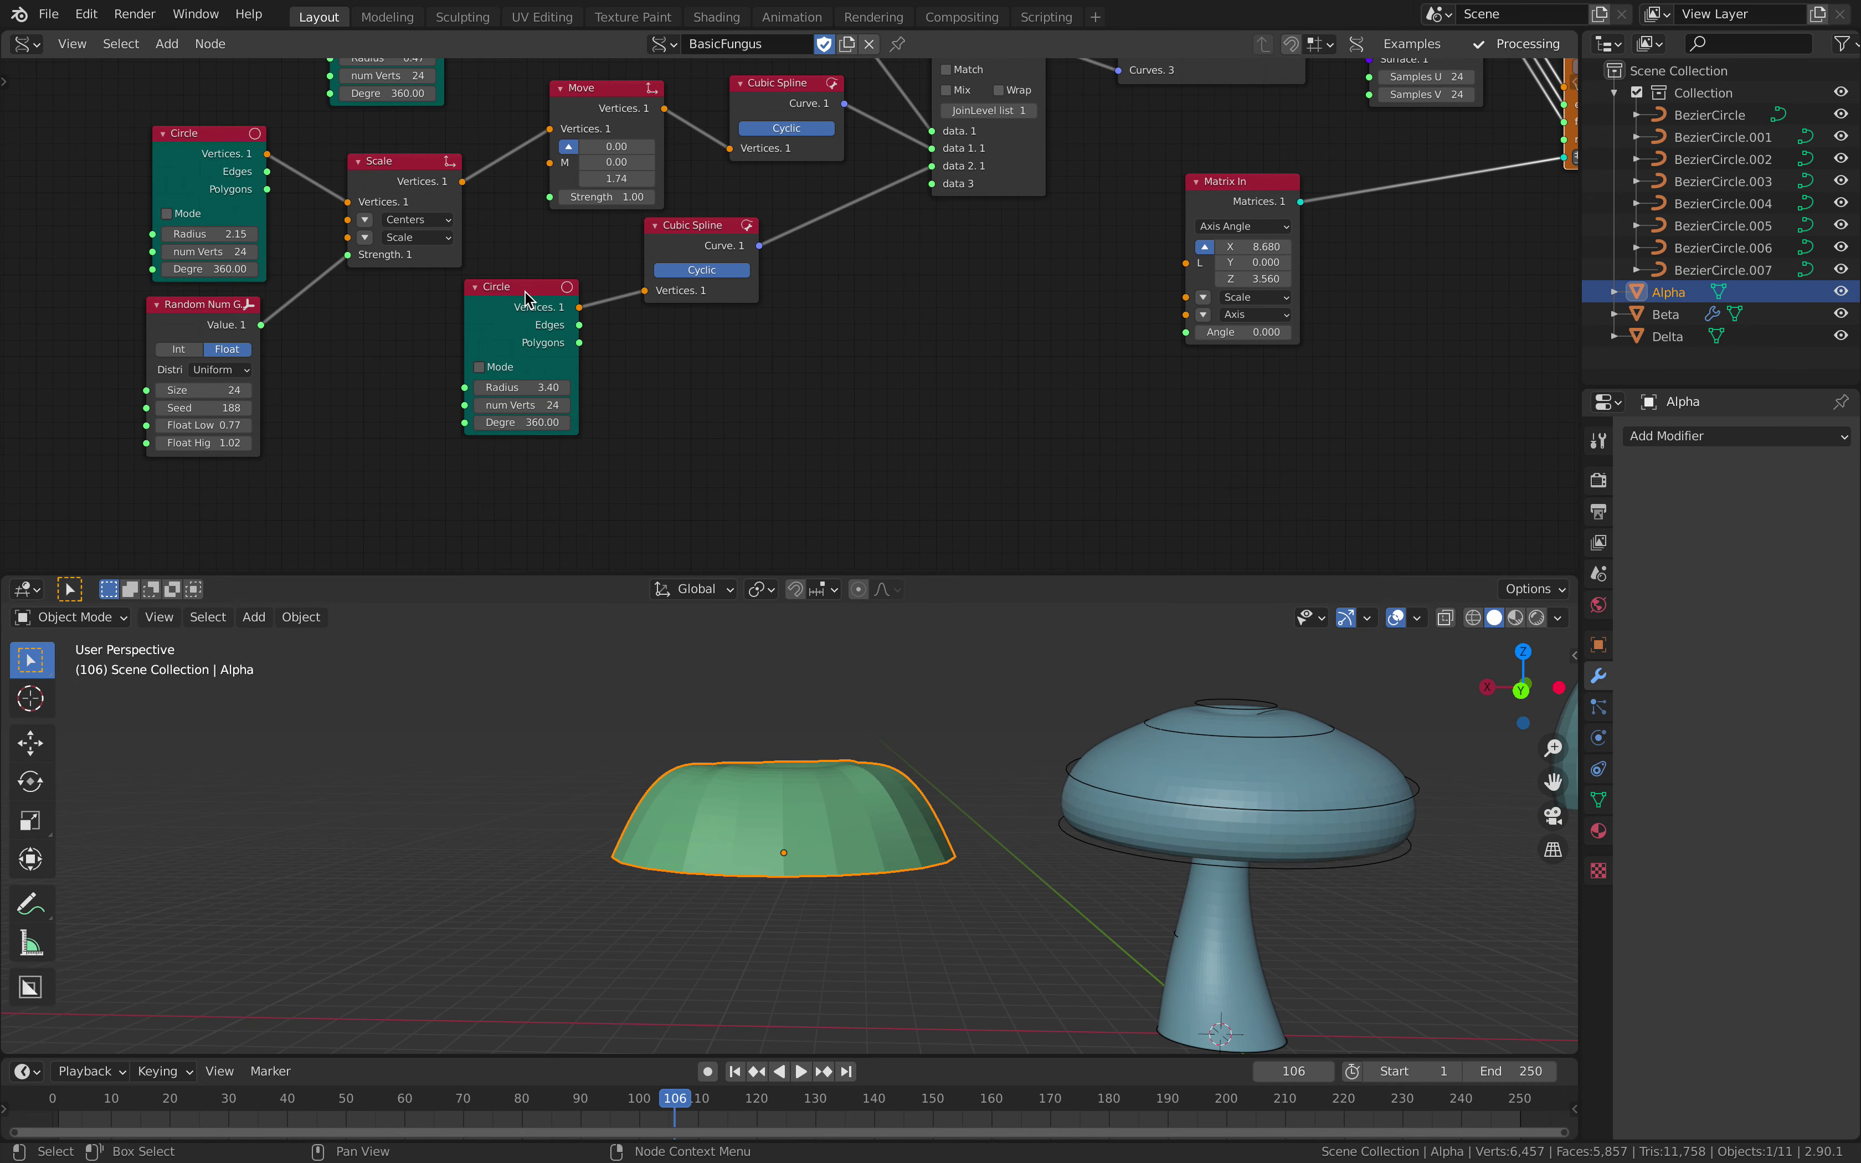
{"action": "left_click_drag", "start_coordinate": [191, 409], "coordinate": [240, 443]}
Step: Examine the wavy Alpha cap from the side, from below and alongside the other two mushroom shapes
{"action": "middle_click_drag", "start_coordinate": [777, 731], "coordinate": [1102, 865]}
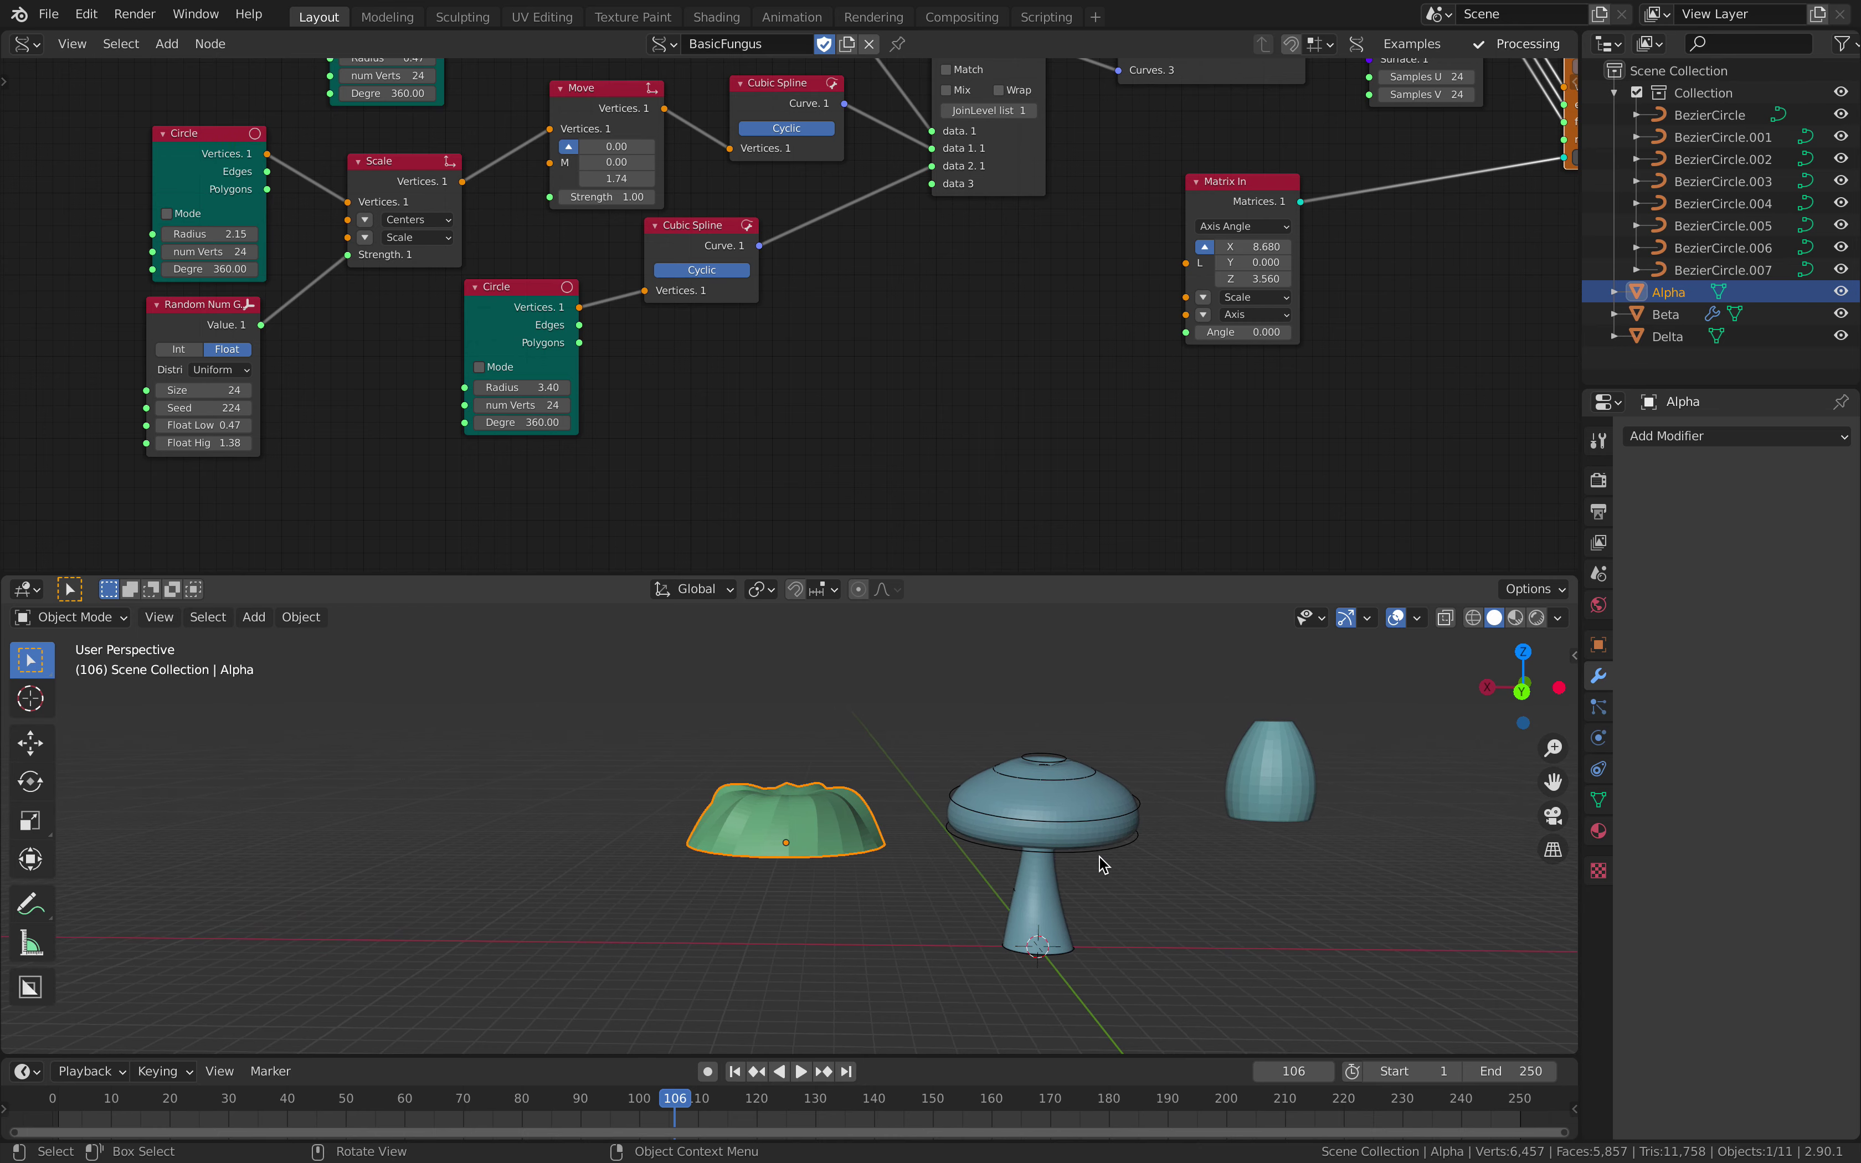
{"action": "middle_click_drag", "start_coordinate": [1099, 857], "coordinate": [849, 724]}
{"action": "middle_click_drag", "start_coordinate": [902, 604], "coordinate": [885, 710]}
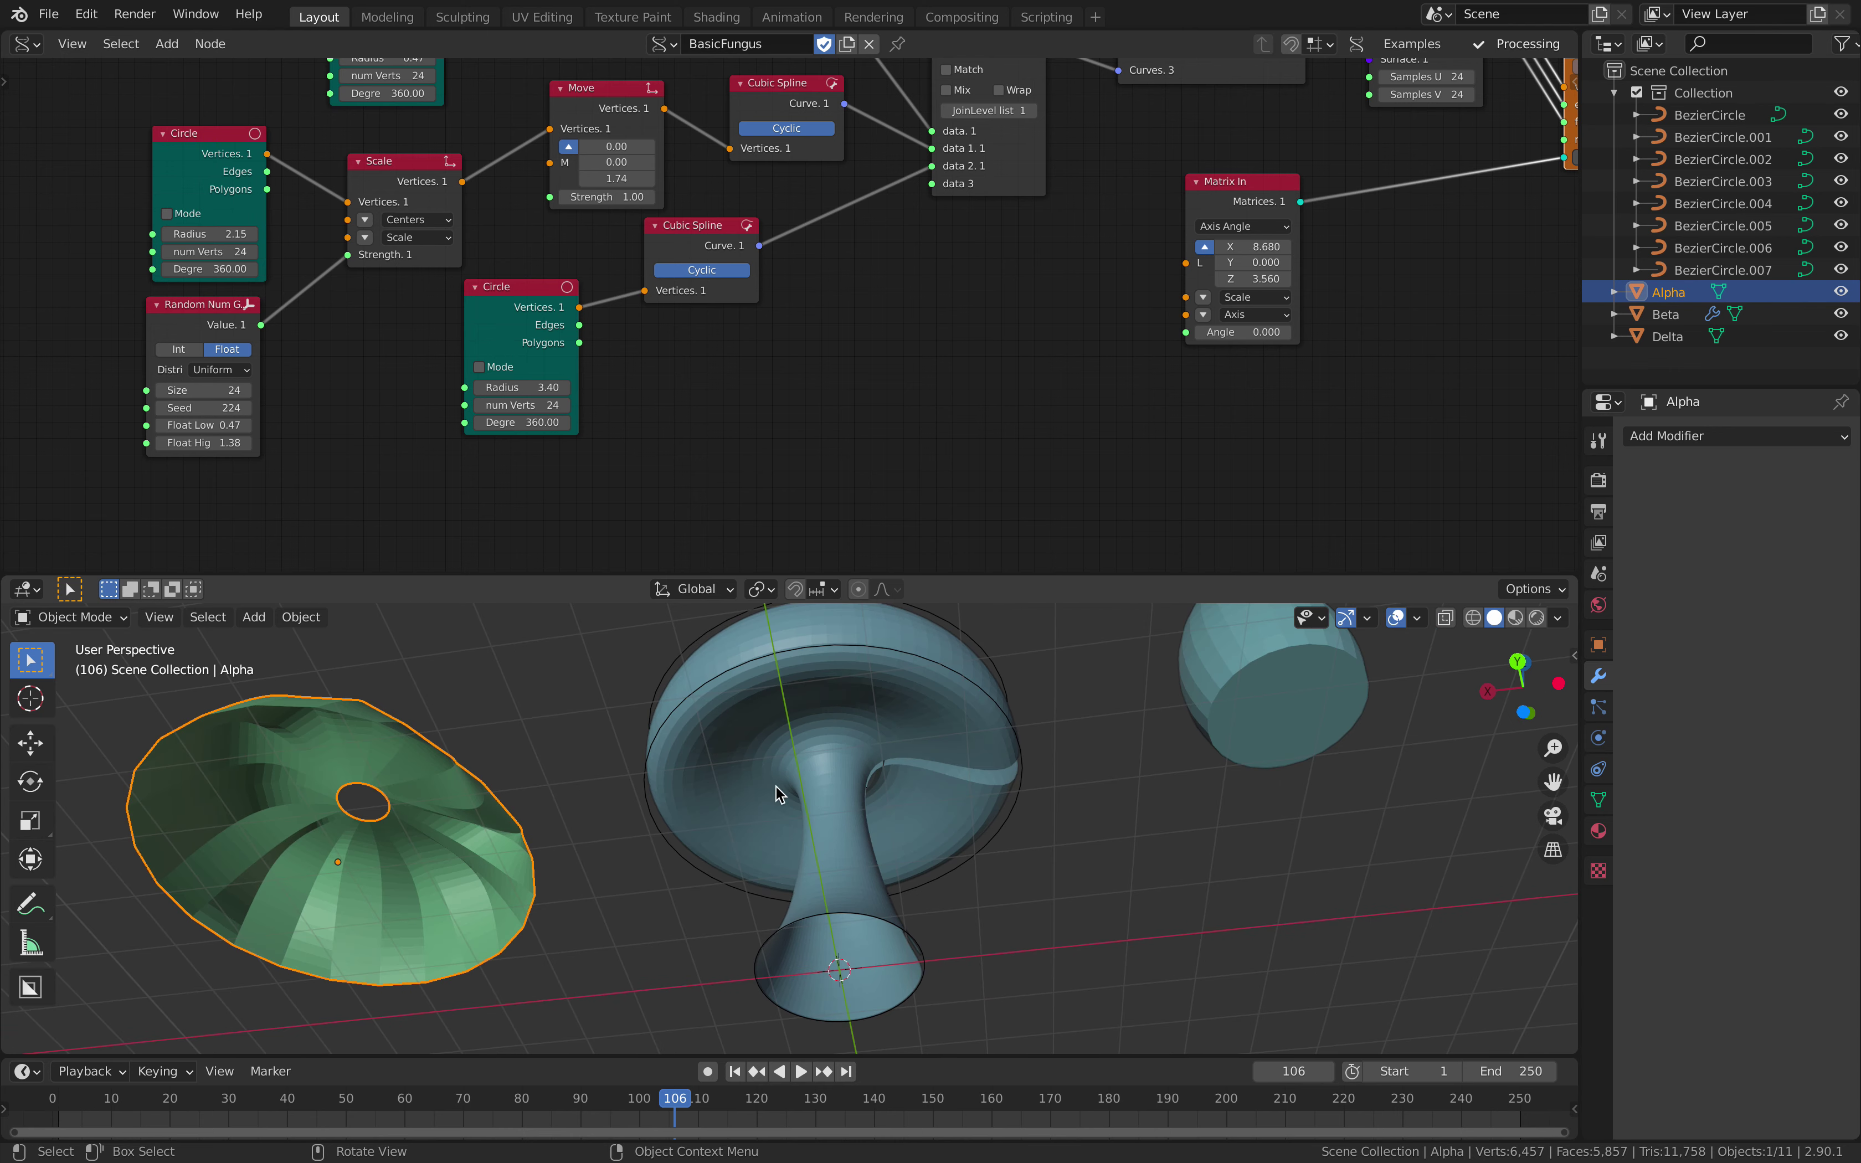
{"action": "middle_click_drag", "start_coordinate": [776, 785], "coordinate": [855, 861]}
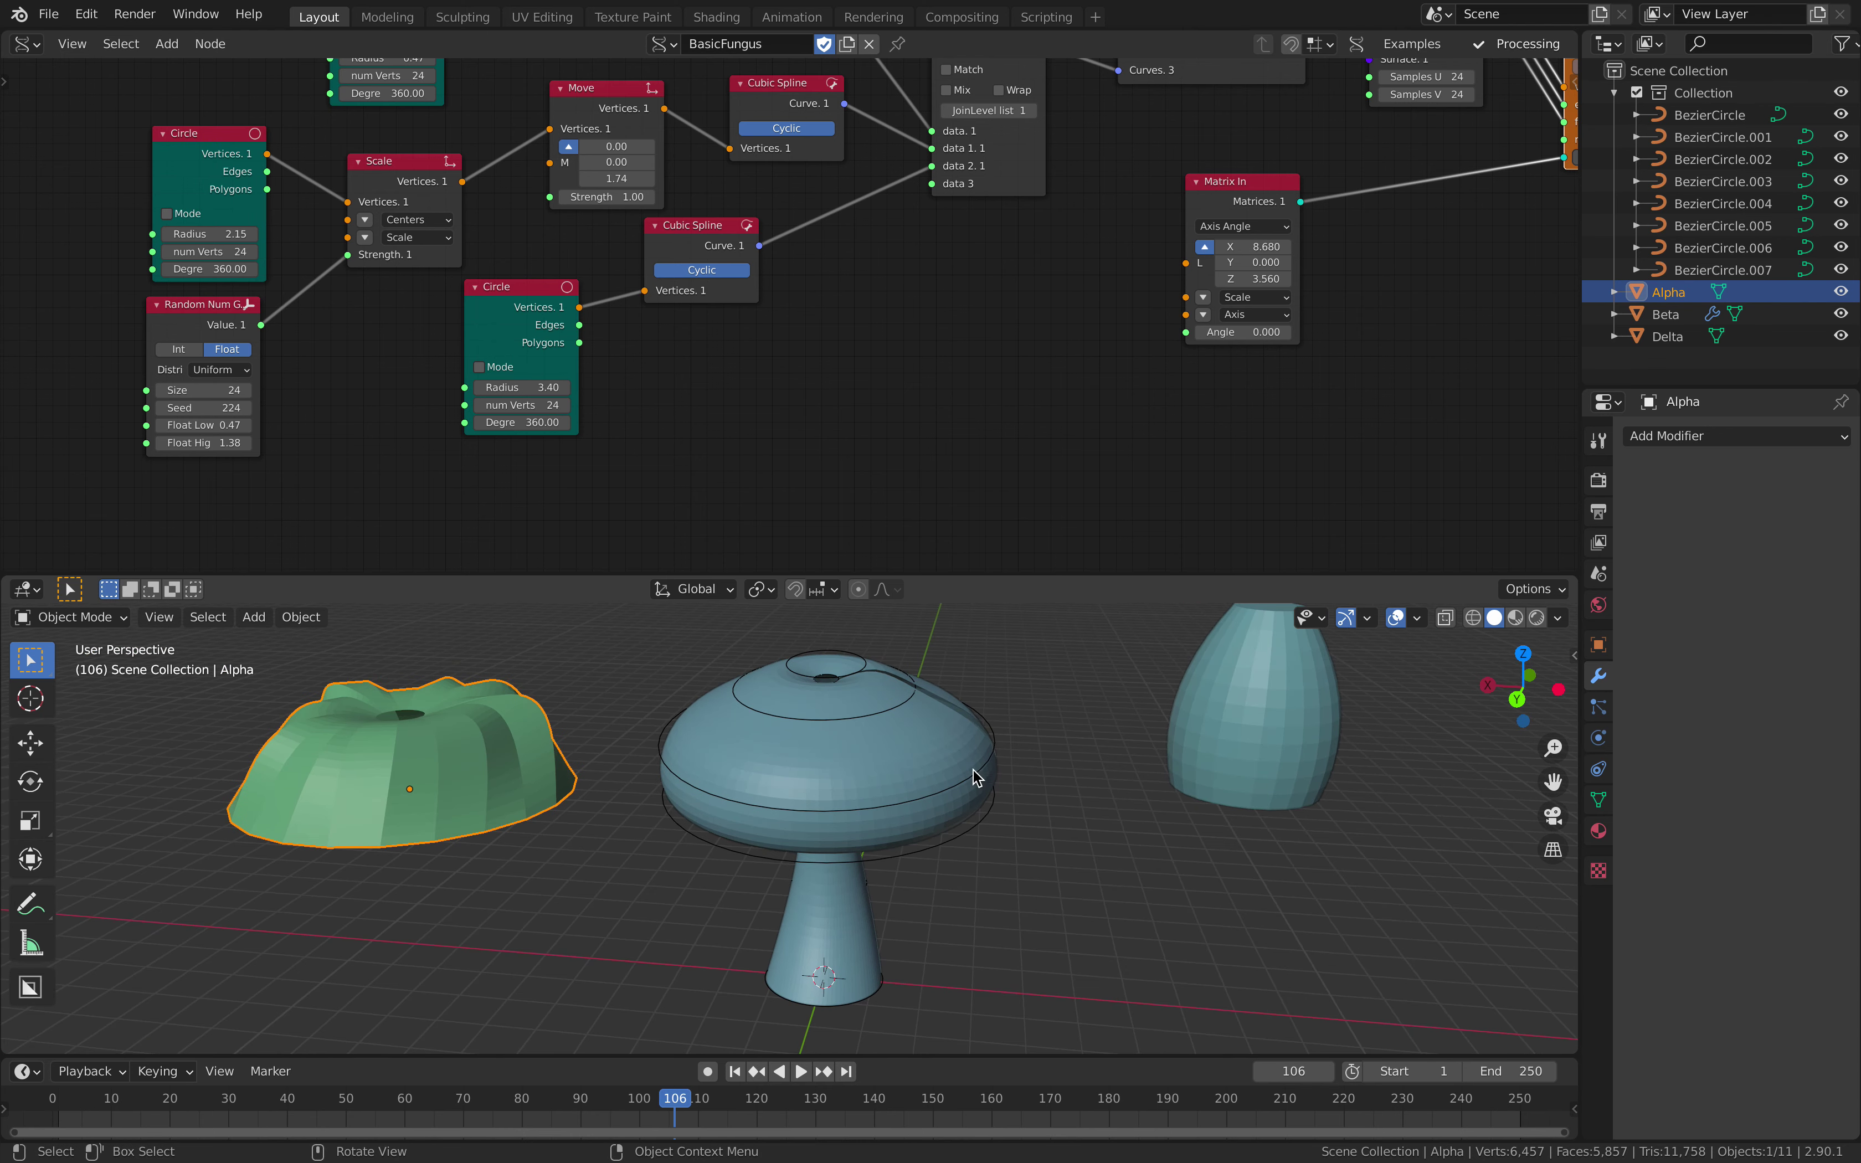
{"action": "scroll", "coordinate": [975, 777], "scroll_direction": "down", "scroll_amount": 3}
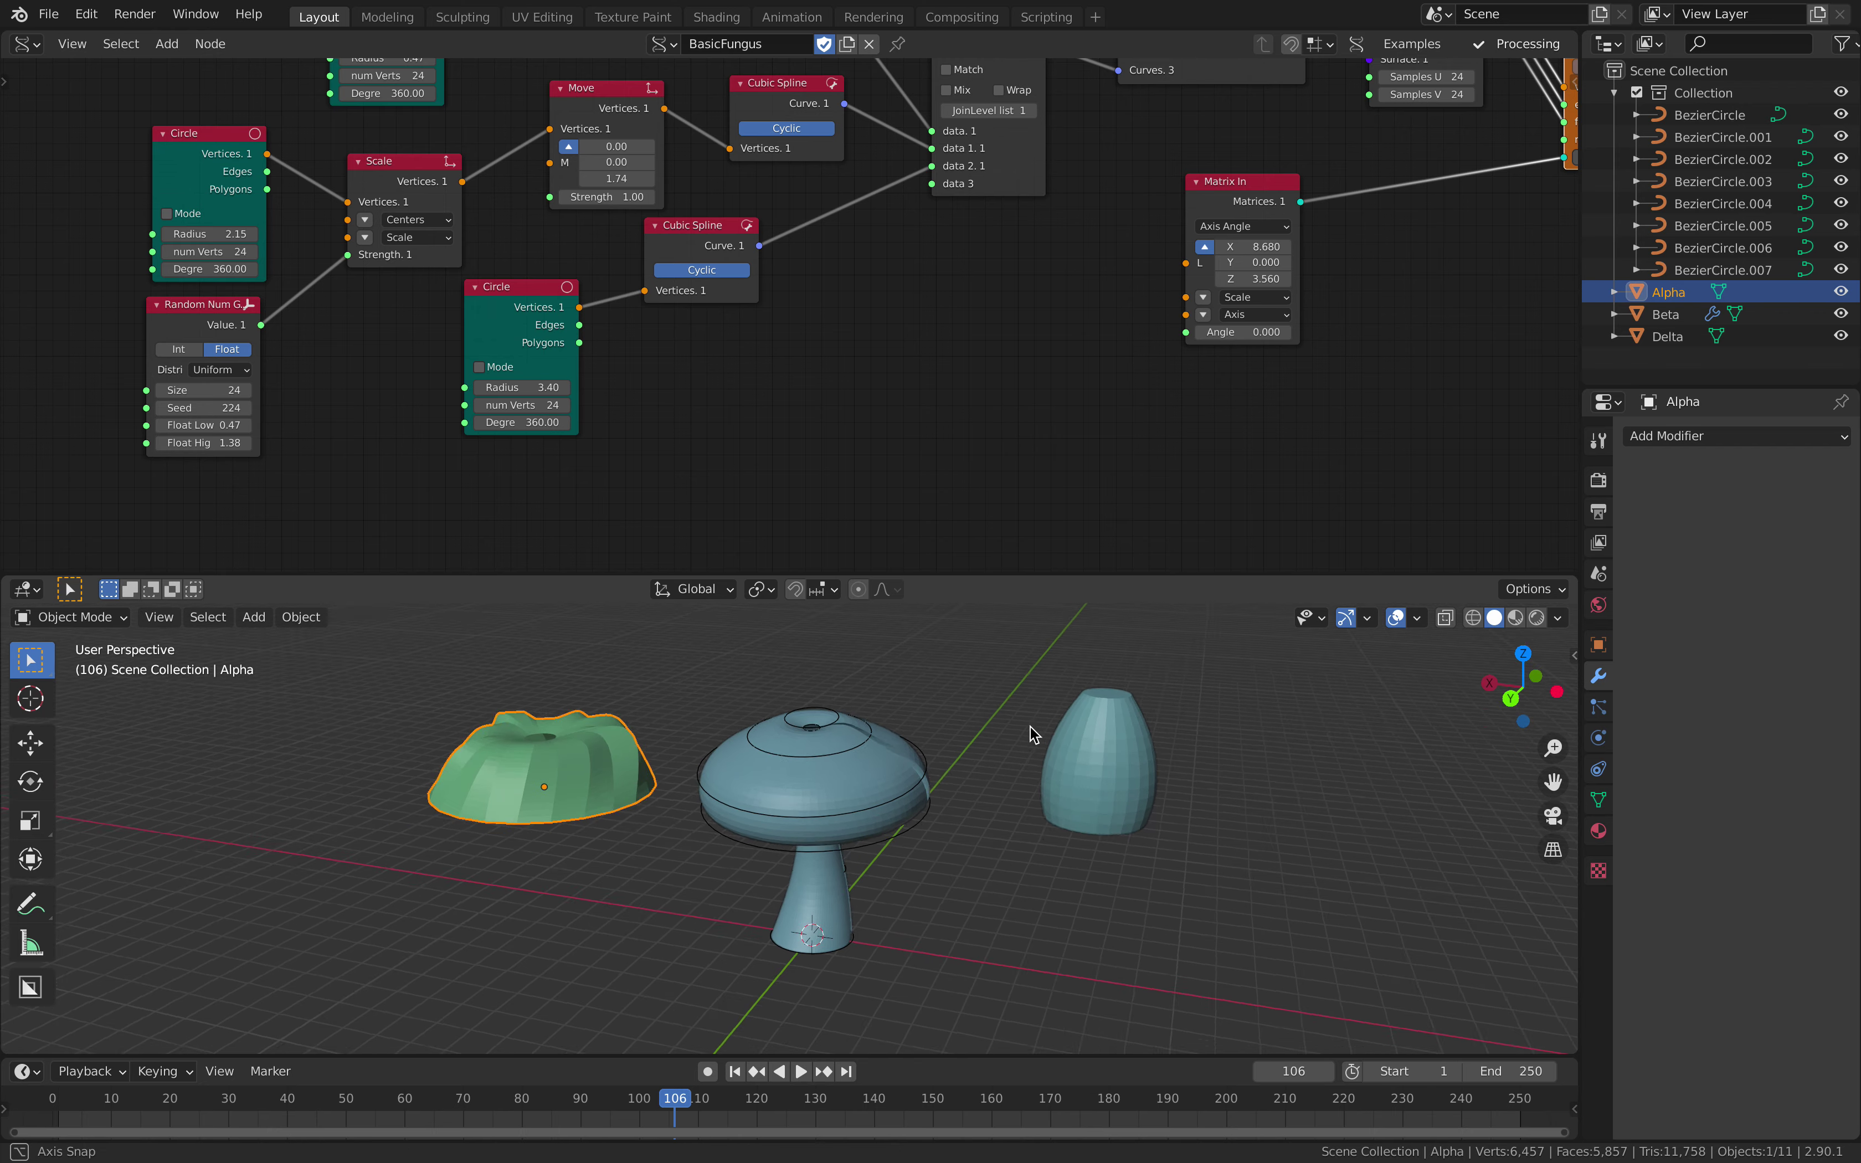
{"action": "scroll", "coordinate": [999, 385], "scroll_direction": "down", "scroll_amount": 3}
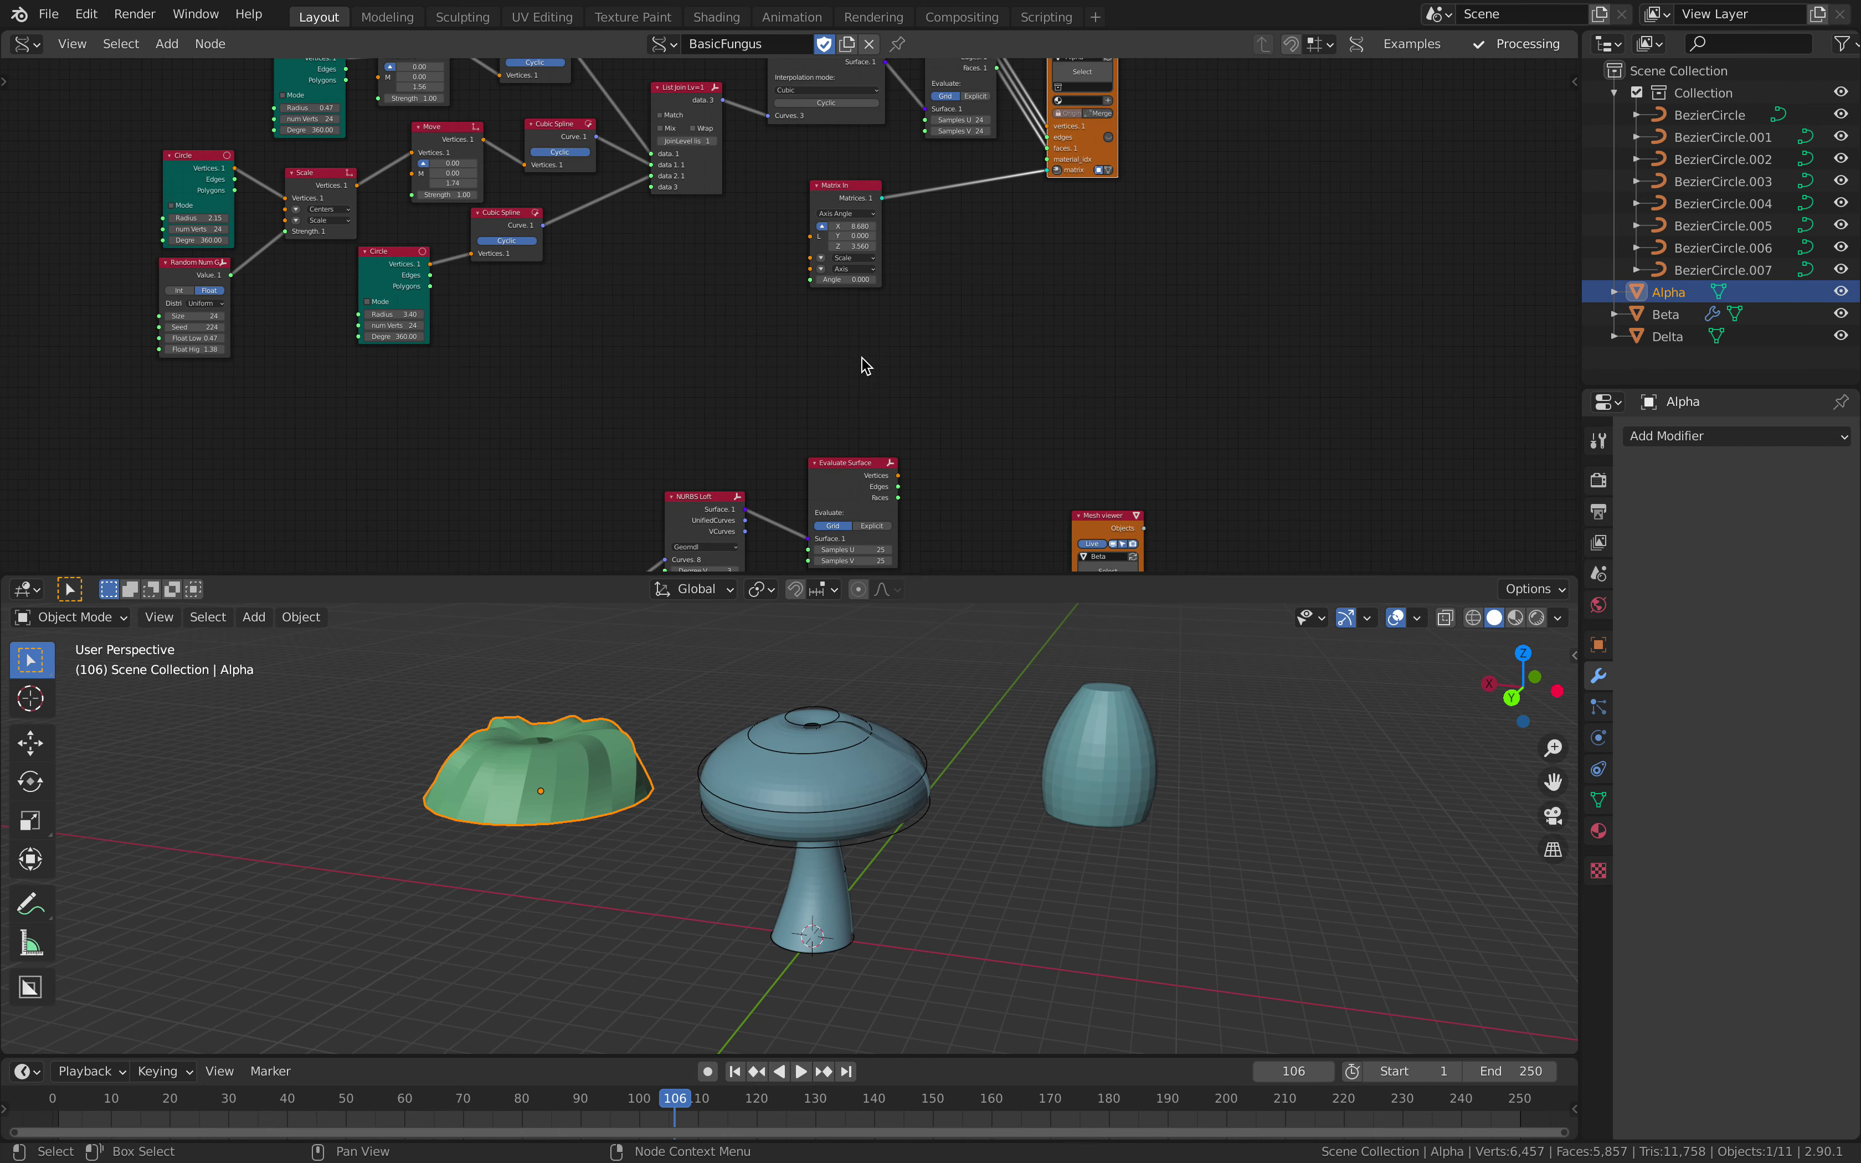
Step: Bring the Delta node group into view and enlarge the 3D viewport by shrinking the node editor
{"action": "scroll", "coordinate": [862, 356], "scroll_direction": "down", "scroll_amount": 2}
{"action": "middle_click_drag", "start_coordinate": [884, 381], "coordinate": [752, 362]}
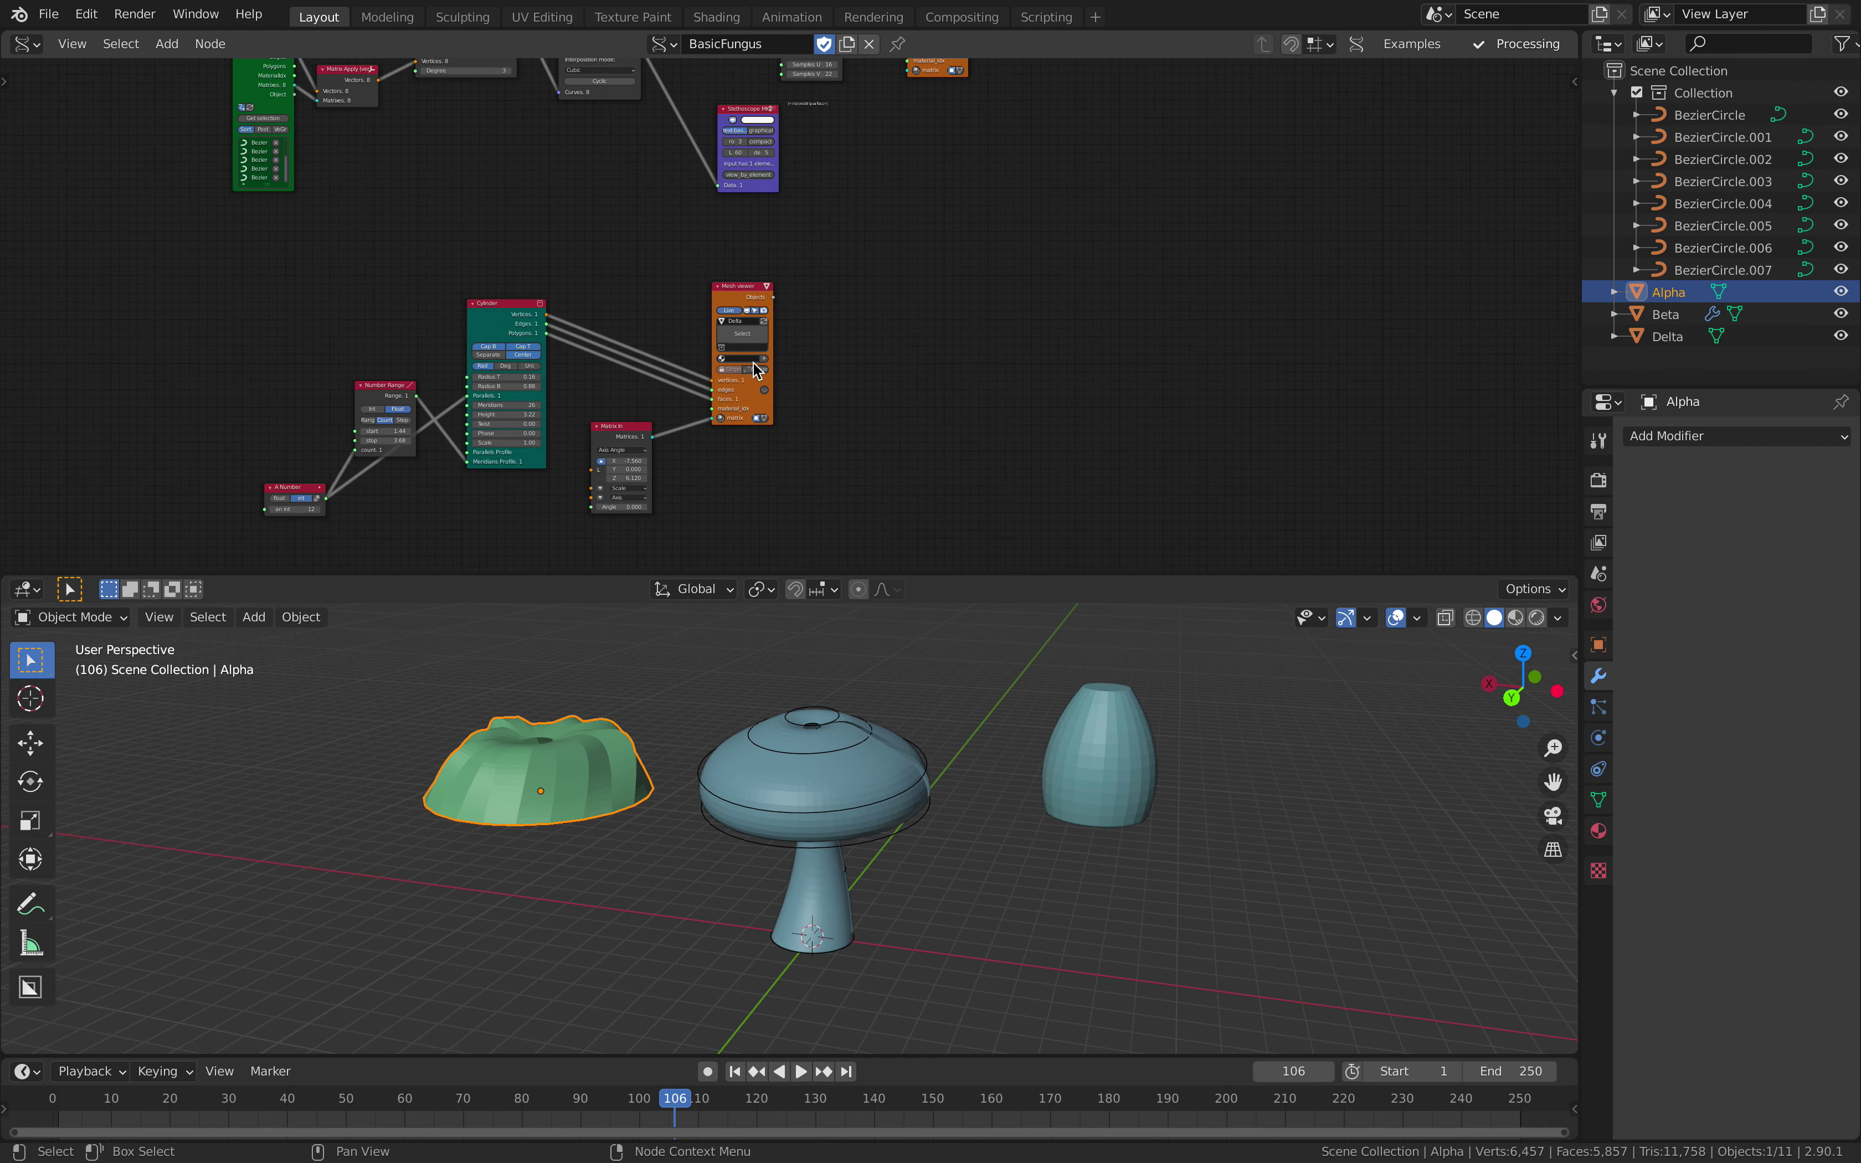
{"action": "left_click_drag", "start_coordinate": [1123, 573], "coordinate": [1115, 489]}
{"action": "middle_click_drag", "start_coordinate": [1038, 350], "coordinate": [942, 327]}
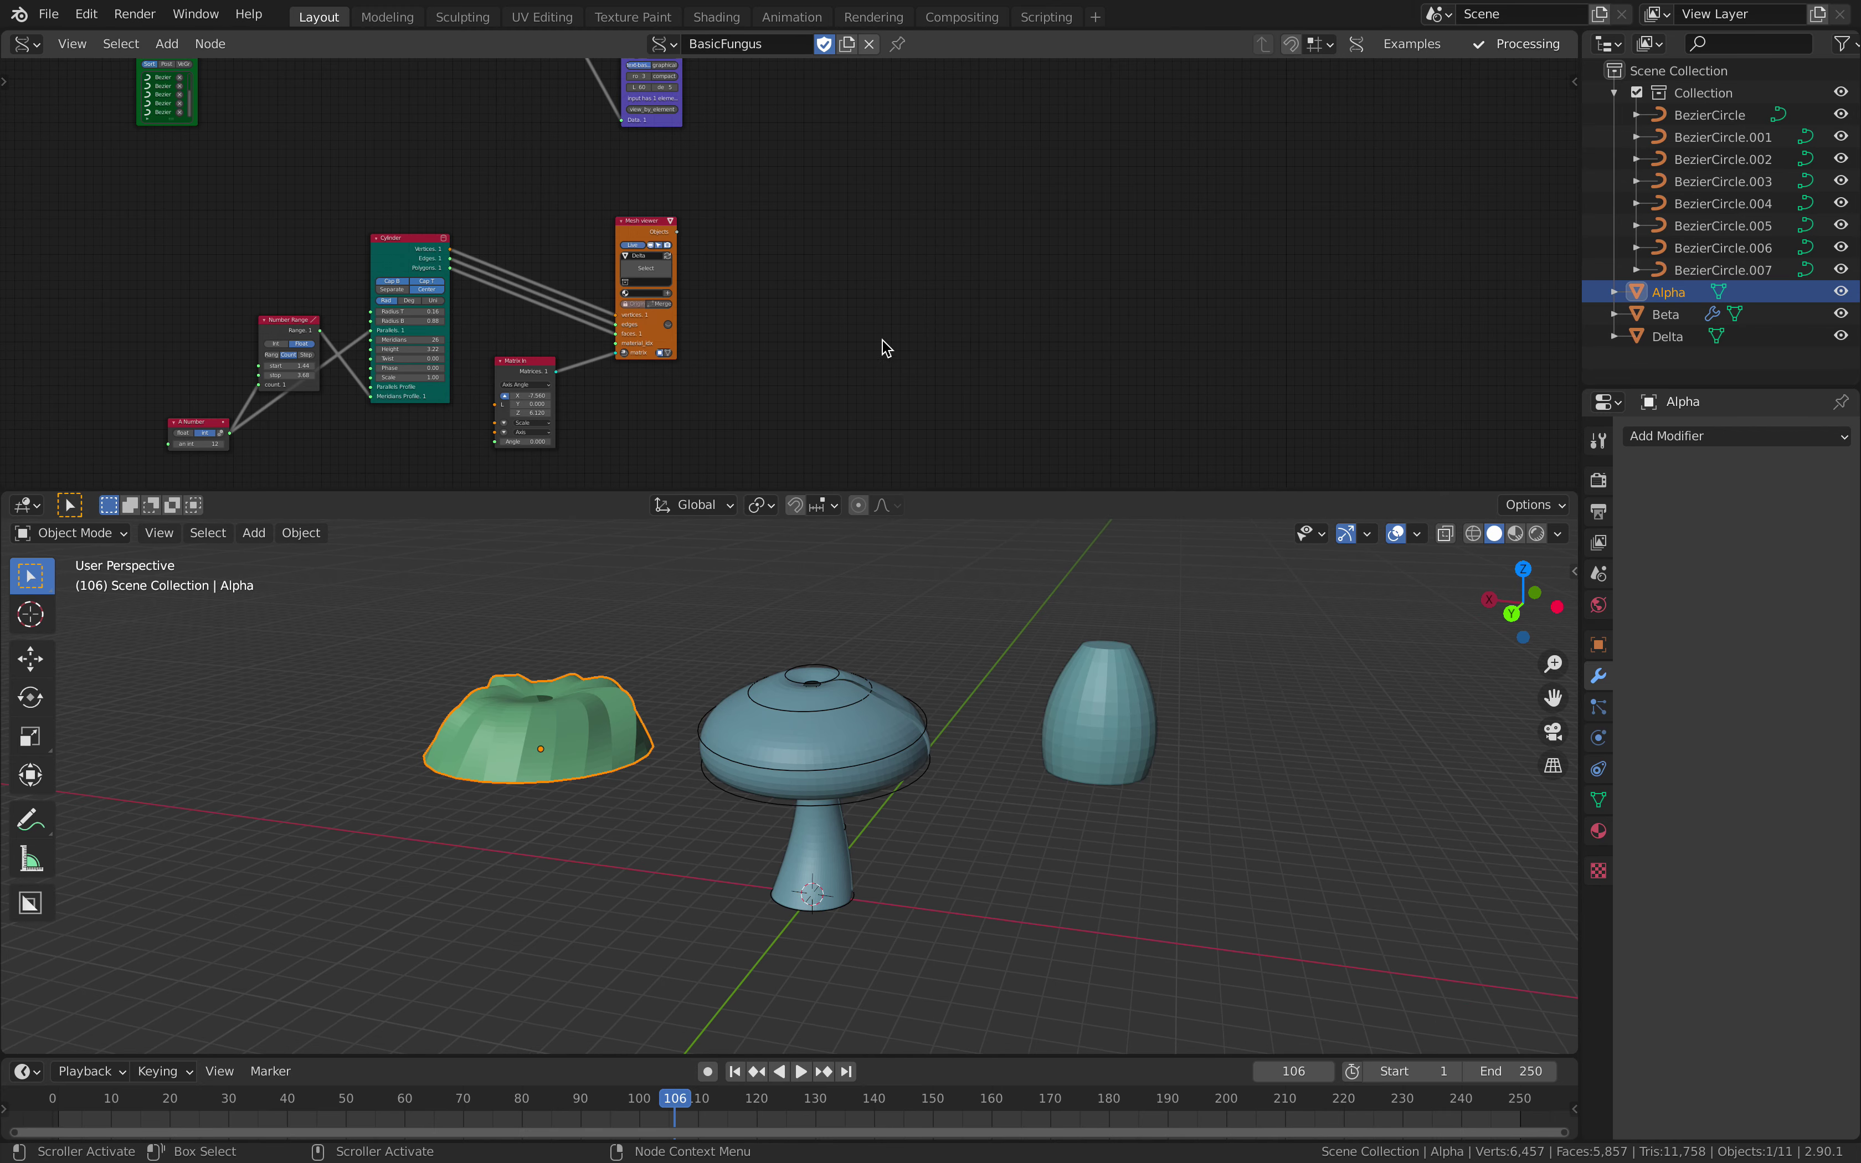
{"action": "middle_click_drag", "start_coordinate": [766, 663], "coordinate": [807, 724]}
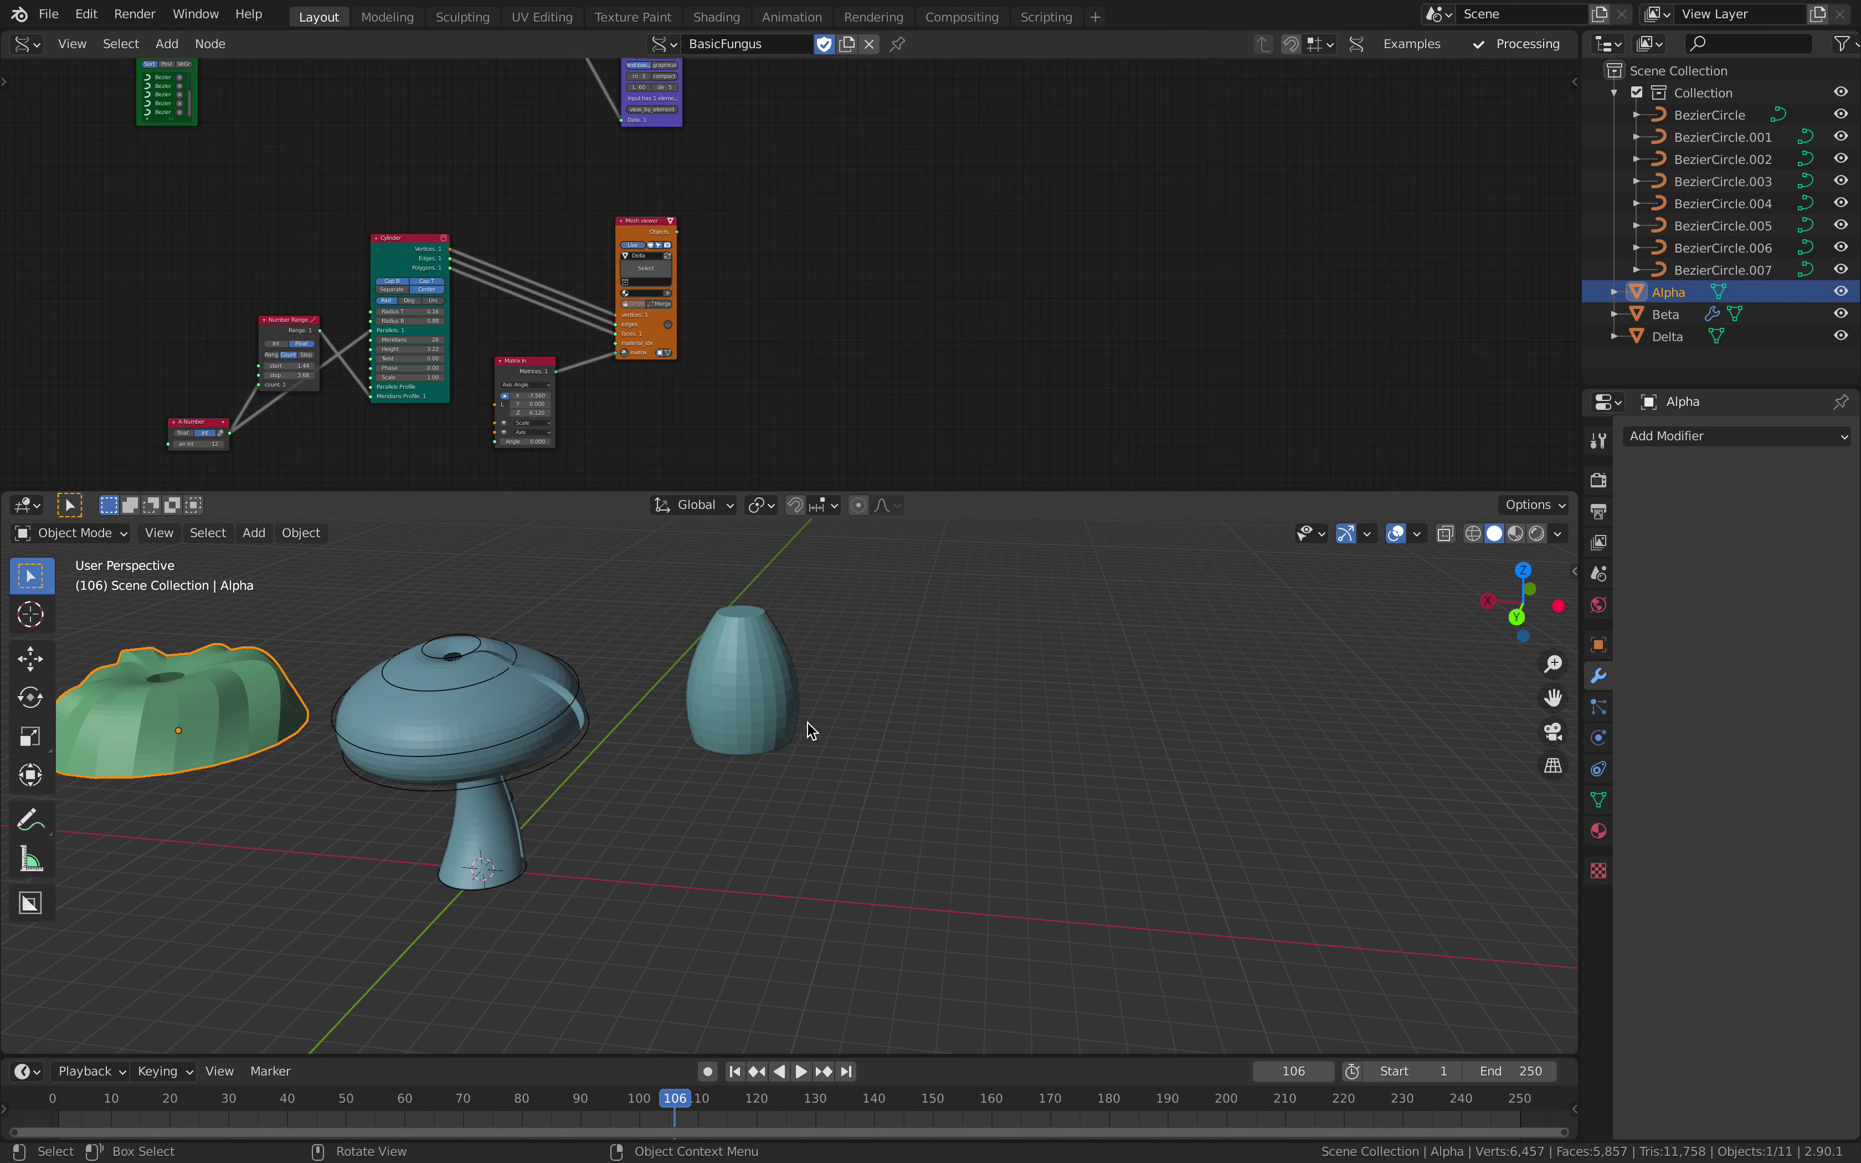
Step: Add a plane mesh and move it along the X axis to the empty area beside the Beta mushroom
{"action": "key", "text": "shift+a"}
{"action": "mouse_move", "coordinate": [986, 677]}
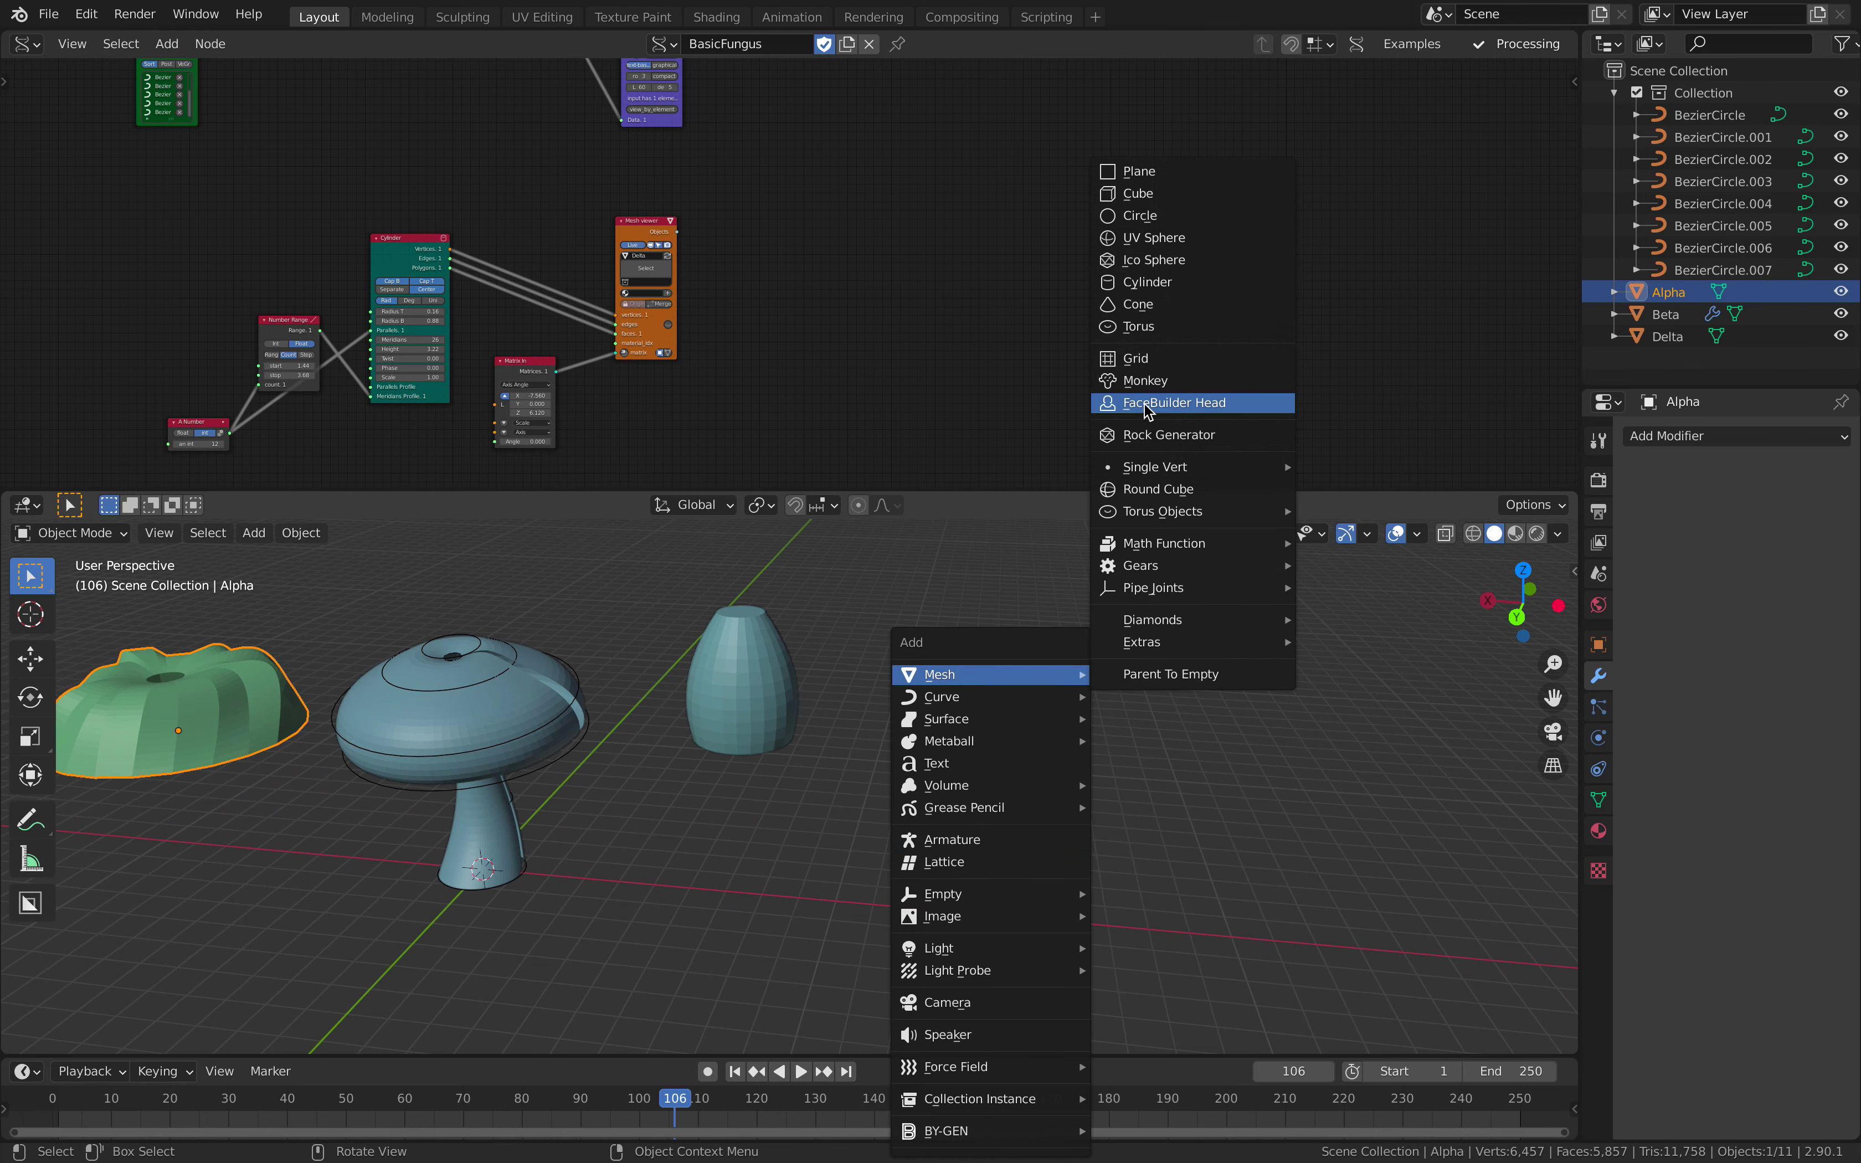
{"action": "left_click", "coordinate": [1140, 171]}
{"action": "middle_click_drag", "start_coordinate": [718, 764], "coordinate": [744, 809]}
{"action": "key", "text": "g"}
{"action": "key", "text": "x"}
{"action": "left_click", "coordinate": [1083, 872]}
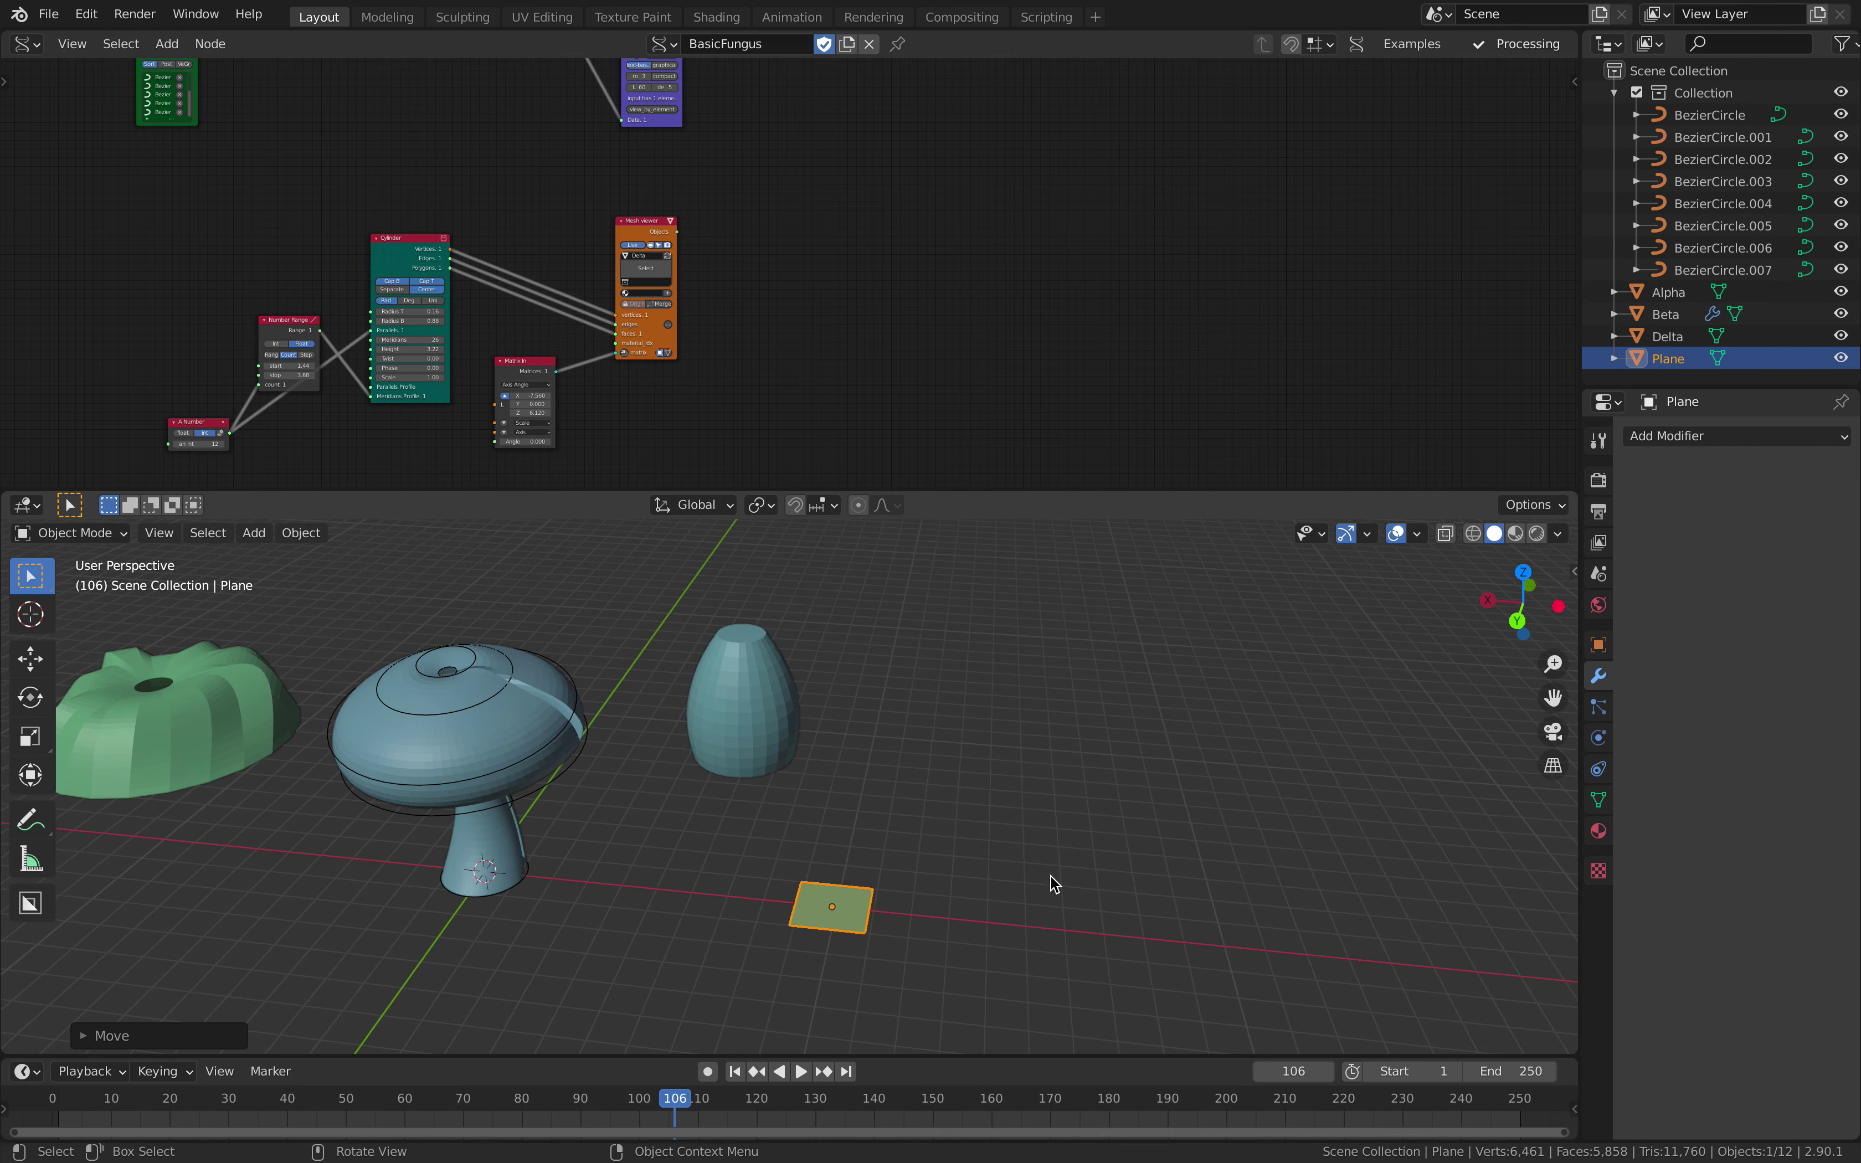
Step: Scale the plane up and move it farther from the Beta mushroom
{"action": "middle_click_drag", "start_coordinate": [985, 942], "coordinate": [968, 834], "text": "shift"}
{"action": "key", "text": "s"}
{"action": "left_click", "coordinate": [1014, 850]}
{"action": "key", "text": "g"}
{"action": "left_click", "coordinate": [1098, 881]}
{"action": "scroll", "coordinate": [1038, 835], "scroll_direction": "up", "scroll_amount": 2}
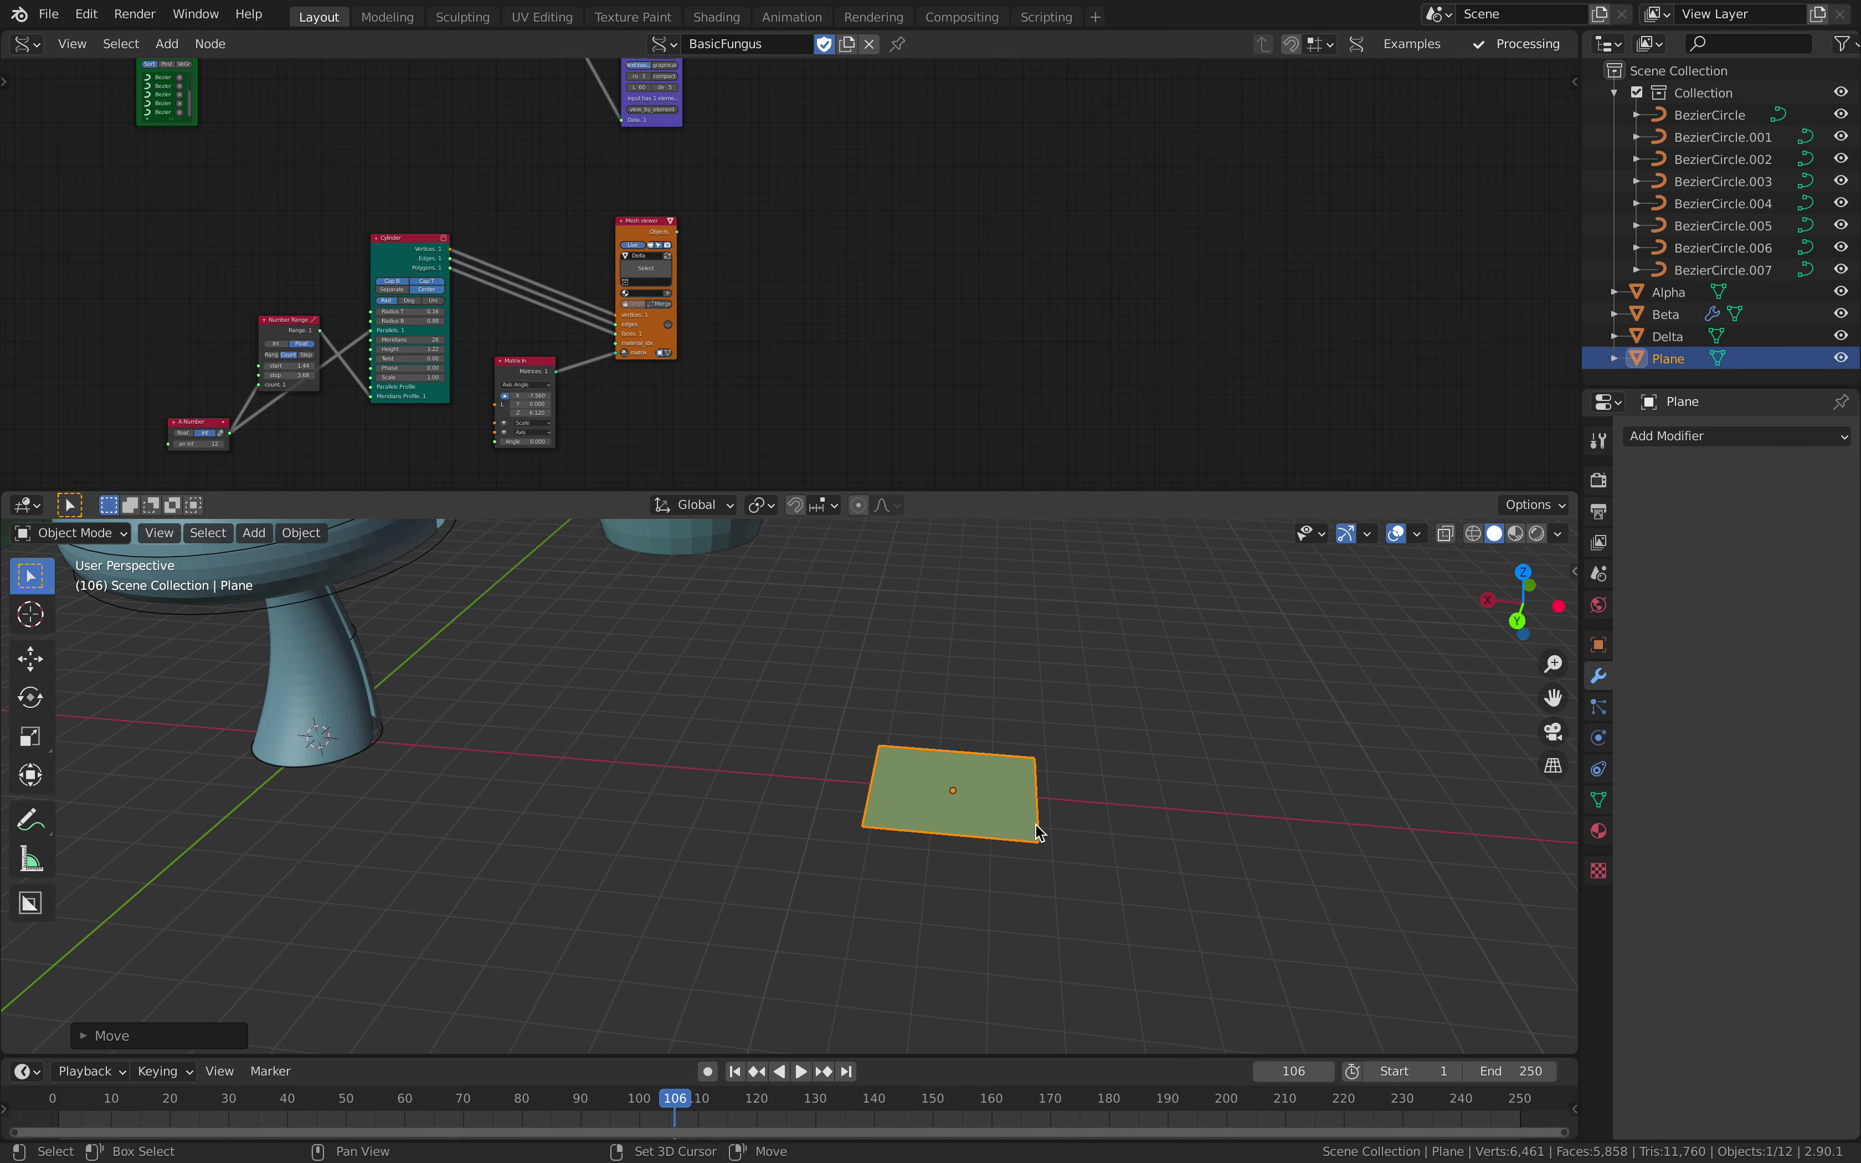
Step: In Edit Mode, extrude the plane upward twice, scaling down each new top face to form a tapered stalk base
{"action": "middle_click_drag", "start_coordinate": [1043, 836], "coordinate": [996, 813]}
{"action": "key", "text": "Tab"}
{"action": "key", "text": "e"}
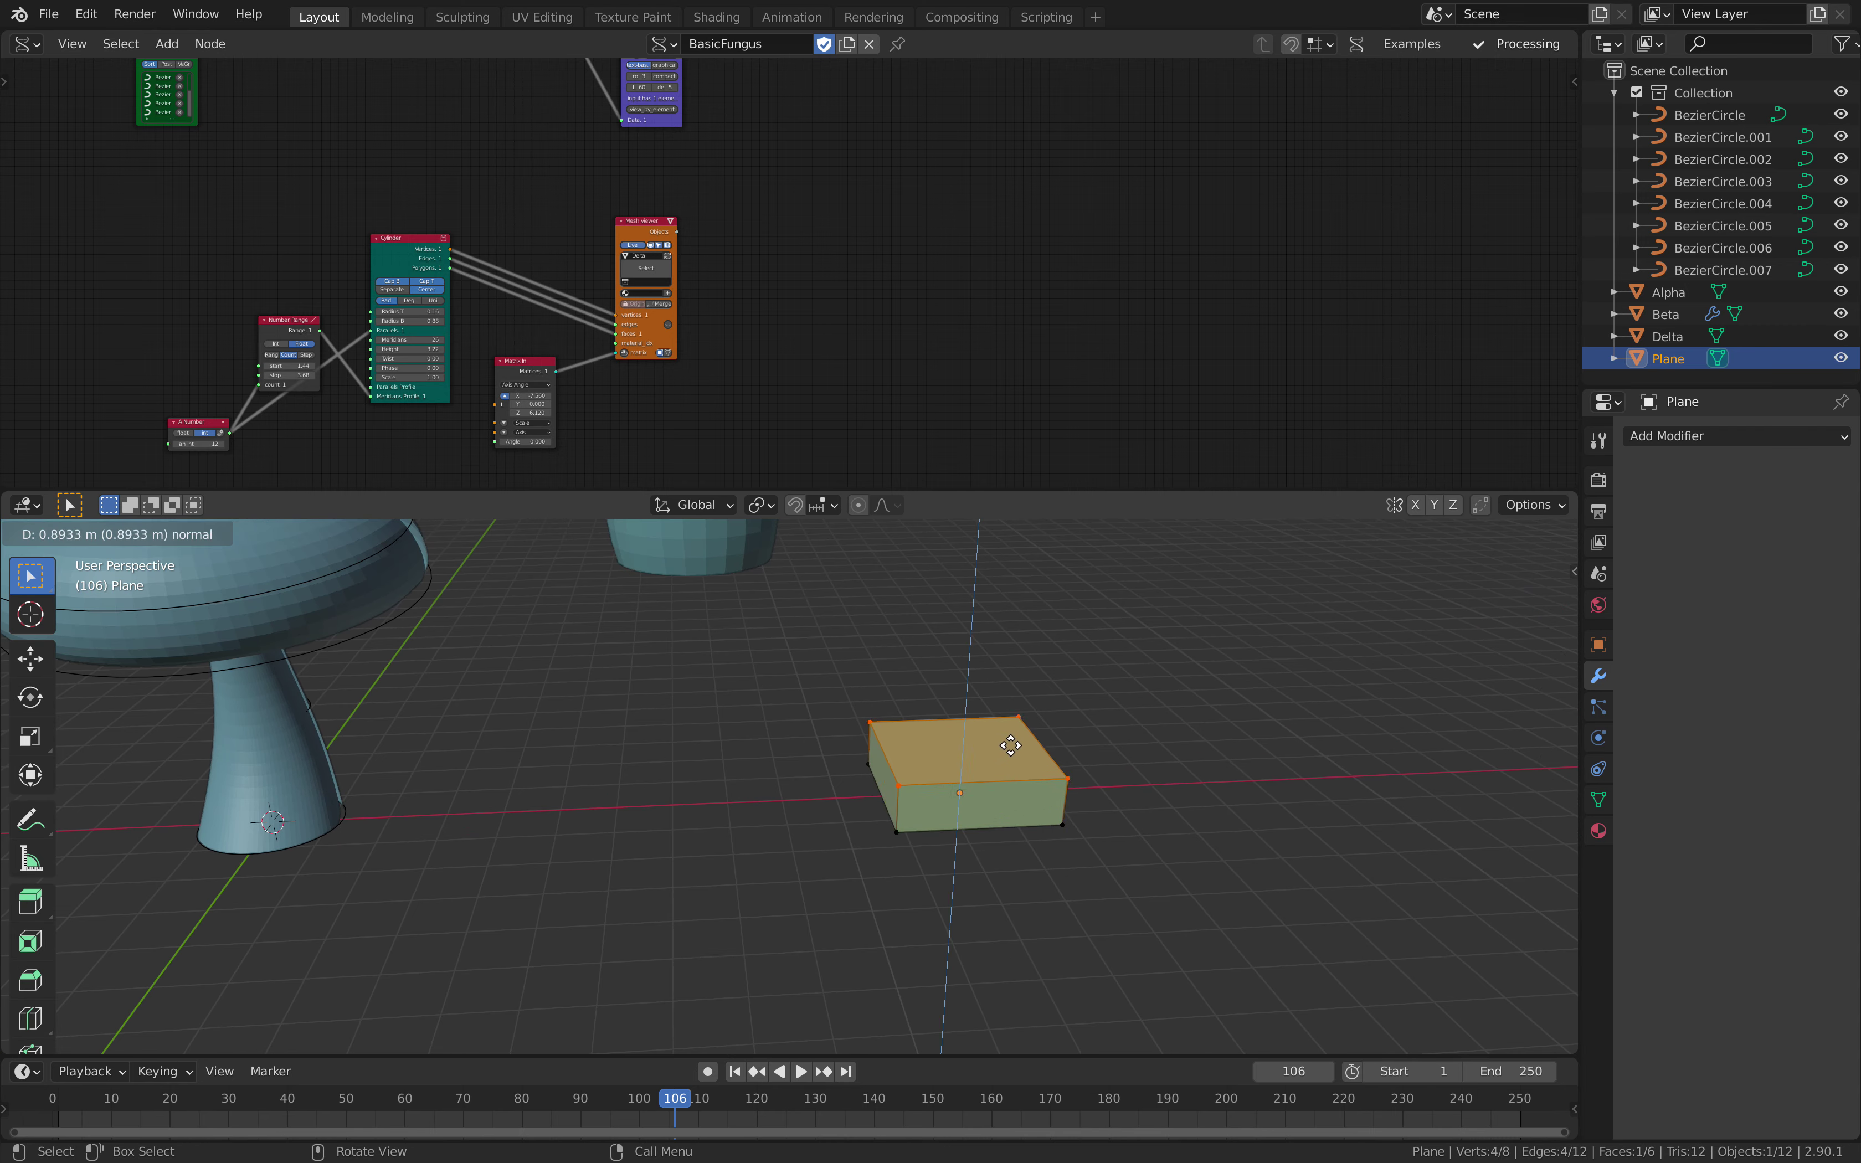
{"action": "left_click", "coordinate": [1003, 724]}
{"action": "key", "text": "s"}
{"action": "left_click", "coordinate": [1052, 734]}
{"action": "middle_click_drag", "start_coordinate": [1051, 734], "coordinate": [1049, 777]}
{"action": "key", "text": "e"}
{"action": "left_click", "coordinate": [1051, 706]}
{"action": "key", "text": "s"}
{"action": "left_click", "coordinate": [1055, 735]}
Step: Extrude the narrow neck of the stalk upward in further sections, widening the uppermost one slightly
{"action": "key", "text": "e"}
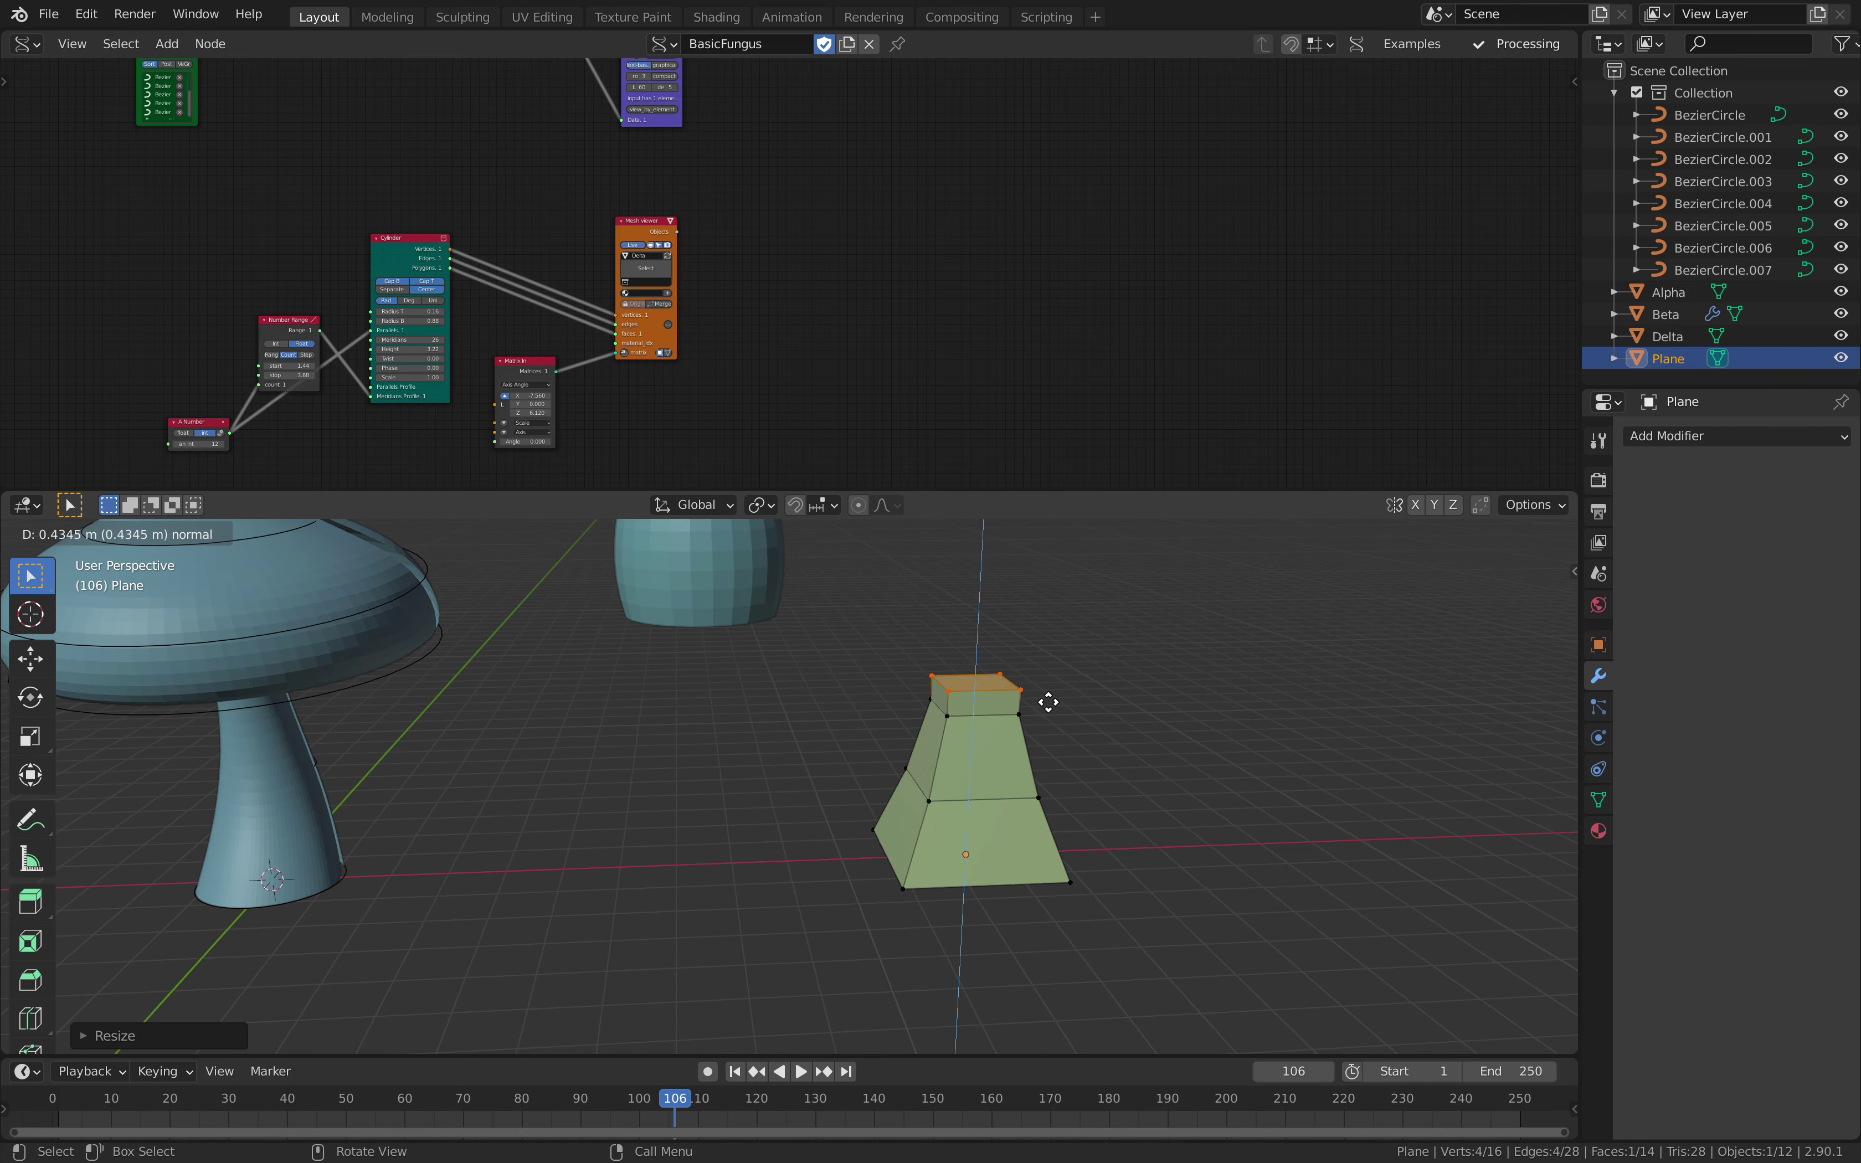
{"action": "left_click", "coordinate": [1044, 671]}
{"action": "middle_click_drag", "start_coordinate": [1044, 671], "coordinate": [1038, 736]}
{"action": "key", "text": "s"}
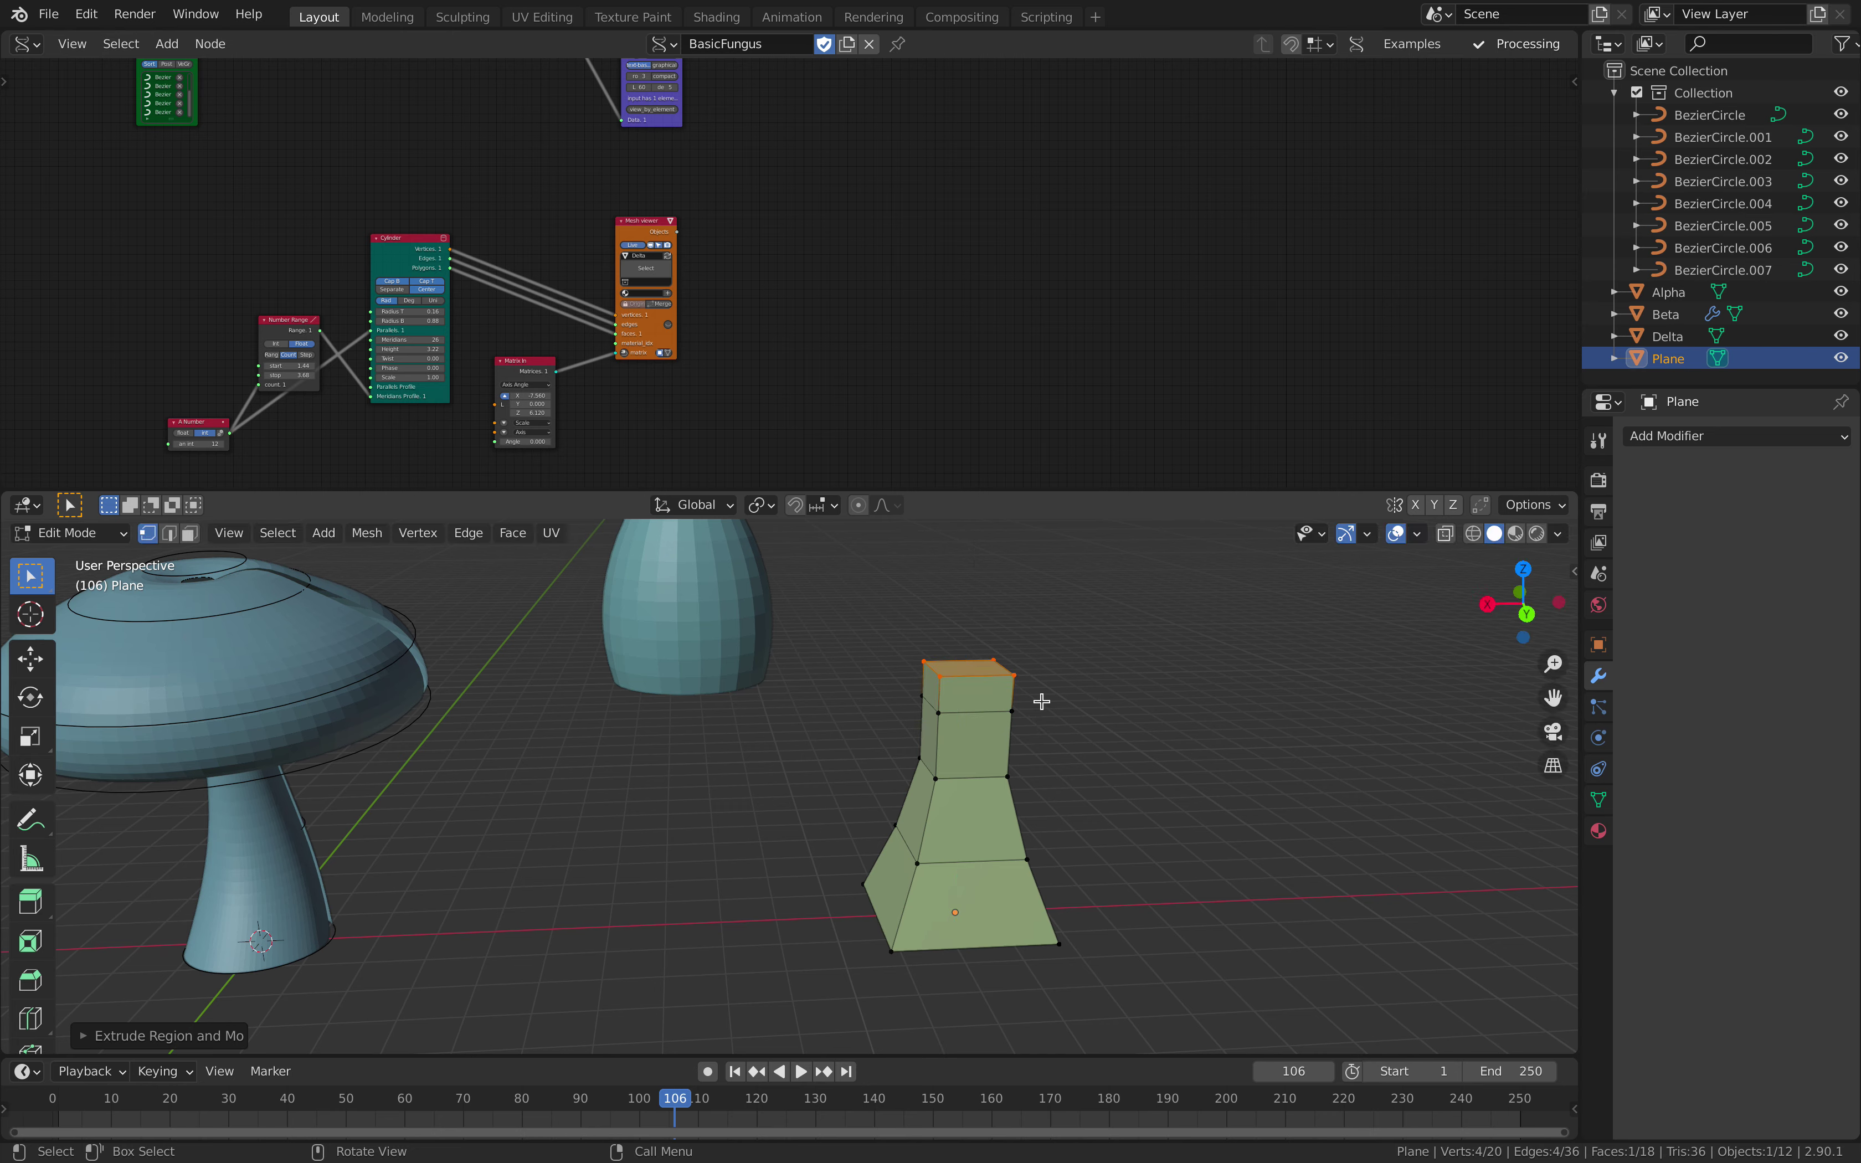
{"action": "left_click", "coordinate": [1051, 709]}
{"action": "key", "text": "e"}
{"action": "left_click", "coordinate": [1051, 698]}
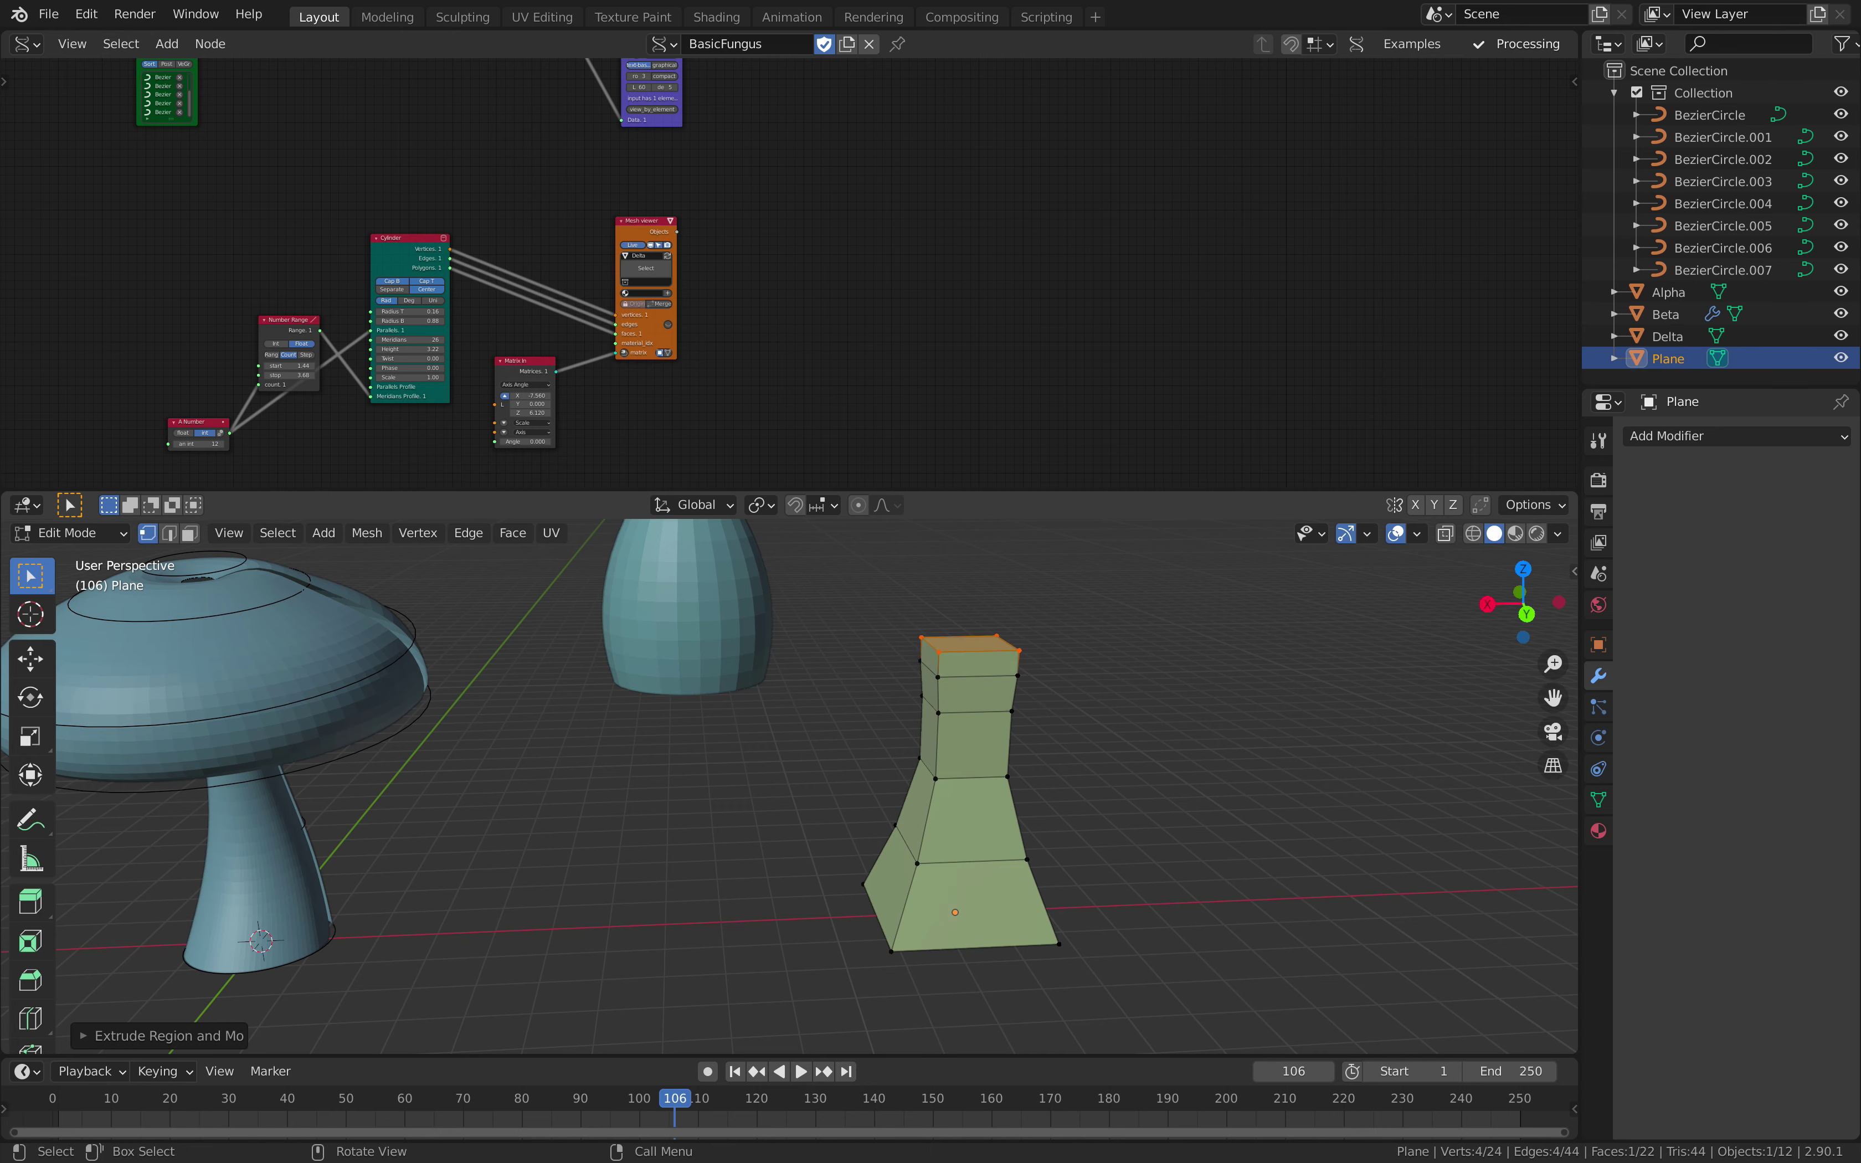
Step: Scale the stalk's top face outward for the cap's underside and extrude it upward to form the cap's sides
{"action": "key", "text": "s"}
{"action": "left_click", "coordinate": [1221, 779]}
{"action": "key", "text": "e"}
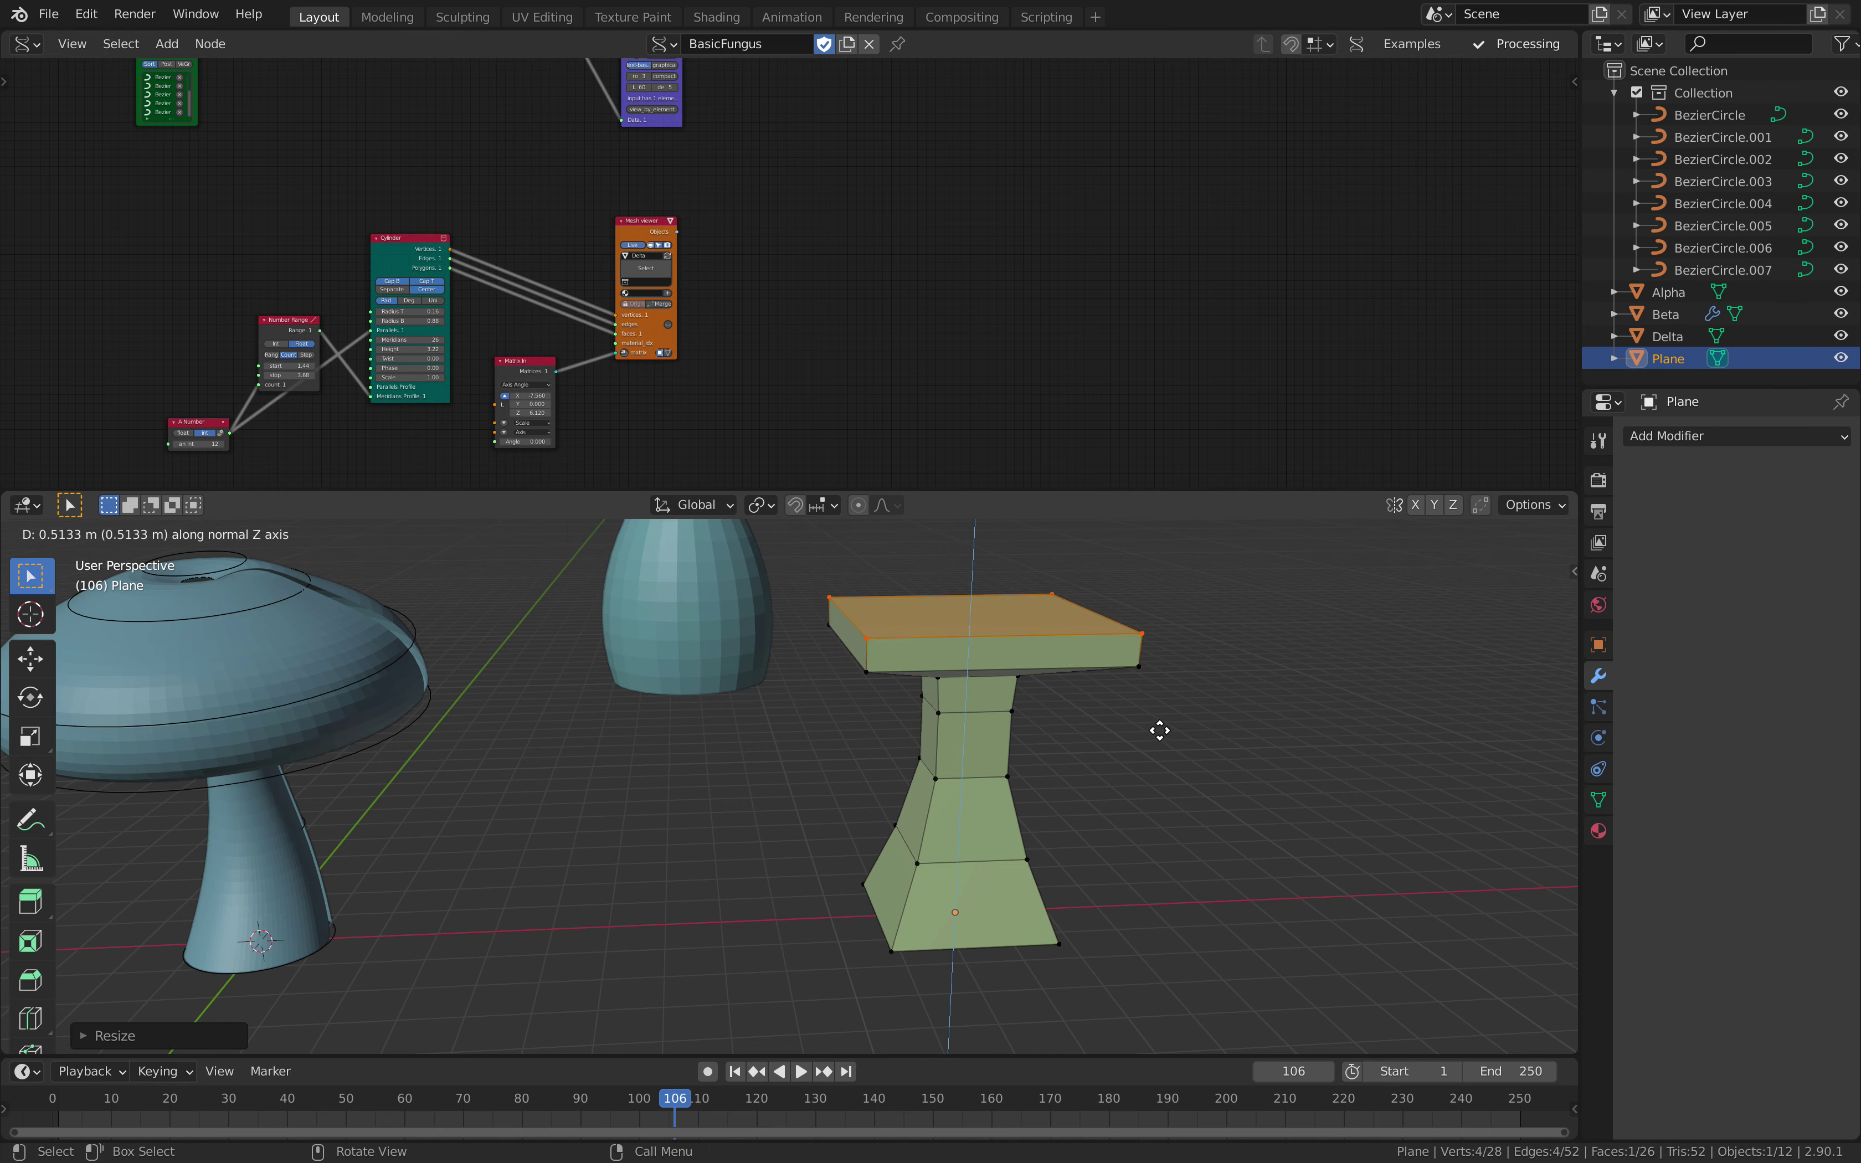
{"action": "left_click", "coordinate": [1158, 694]}
{"action": "middle_click_drag", "start_coordinate": [1159, 694], "coordinate": [1168, 702]}
Step: Extrude the cap's top twice, scaling each new face inward to round it off, and return to Object Mode
{"action": "key", "text": "e"}
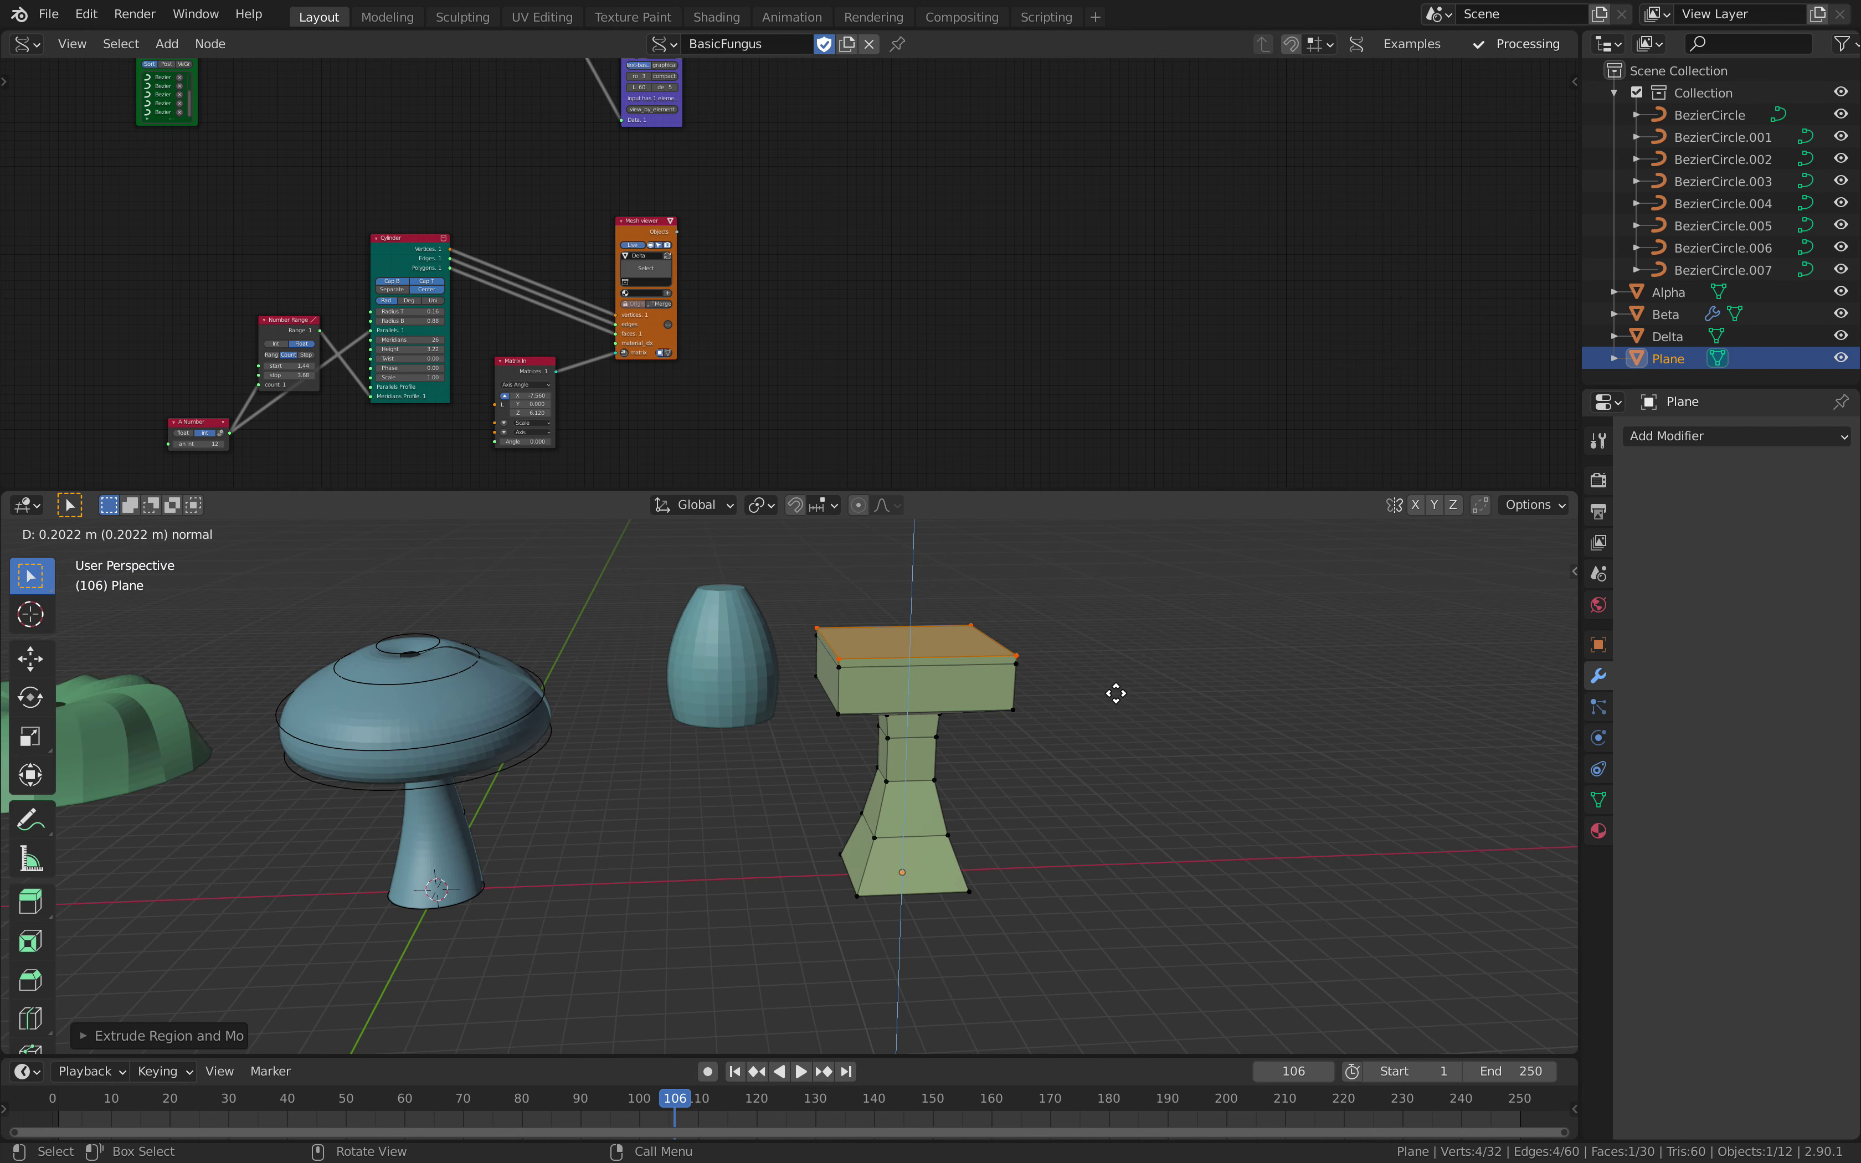
{"action": "left_click", "coordinate": [1115, 675]}
{"action": "key", "text": "s"}
{"action": "left_click", "coordinate": [1091, 690]}
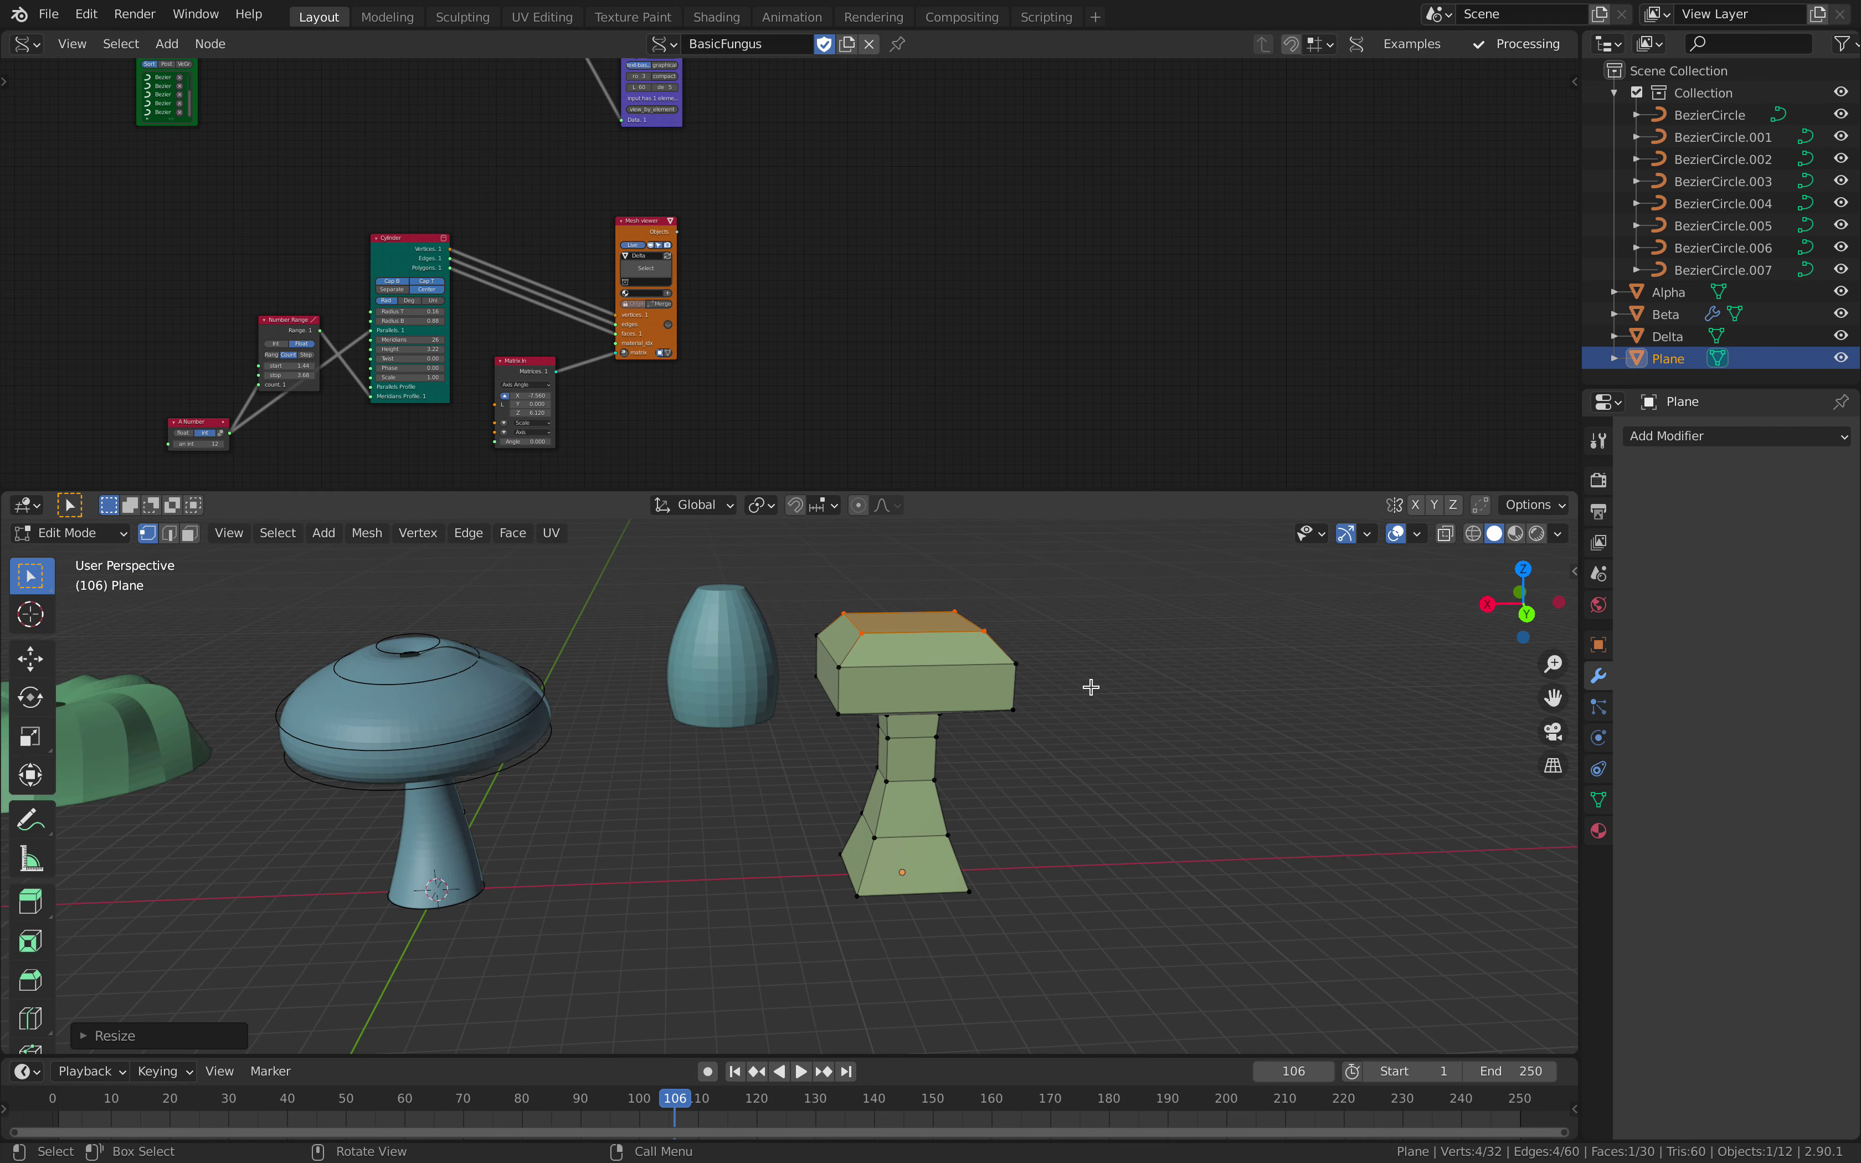
{"action": "key", "text": "e"}
{"action": "left_click", "coordinate": [1095, 671]}
{"action": "key", "text": "s"}
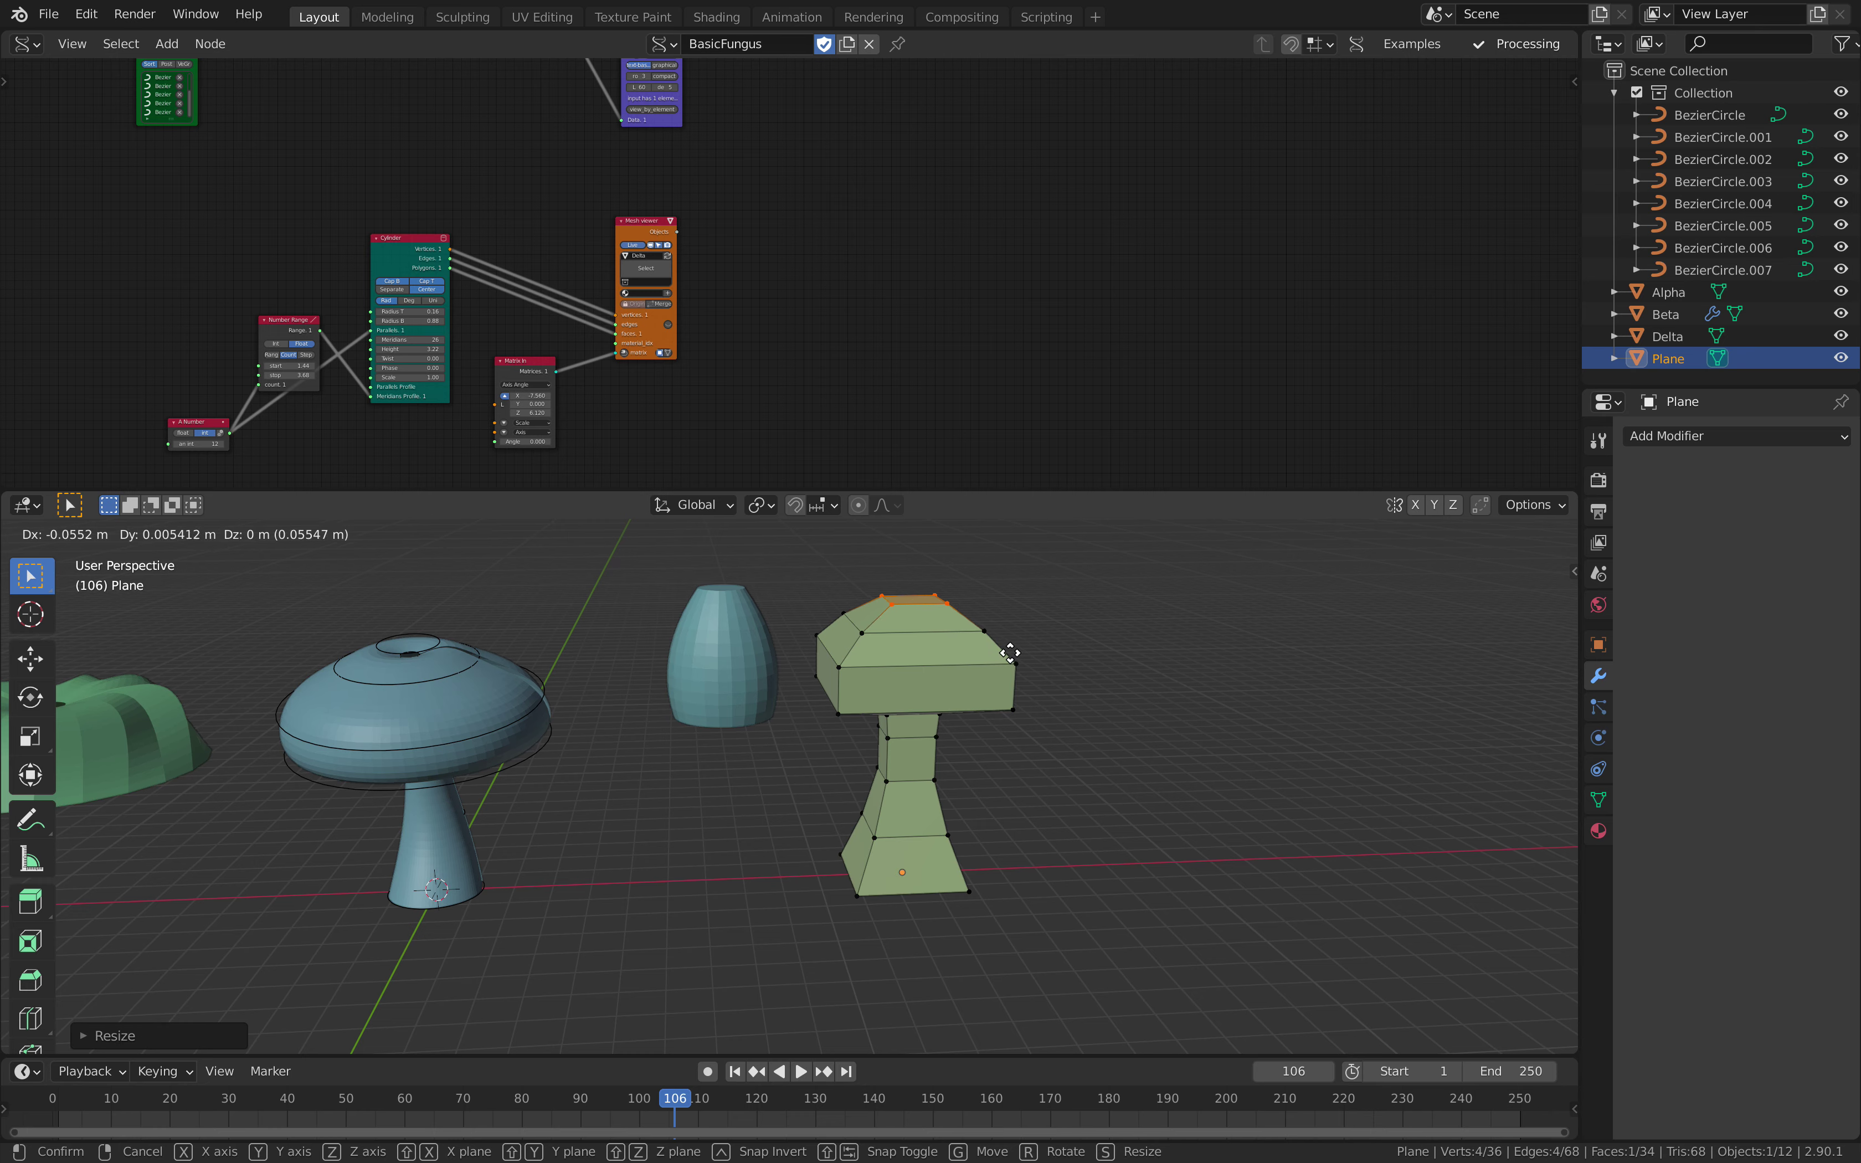
{"action": "left_click", "coordinate": [999, 655]}
{"action": "key", "text": "Tab"}
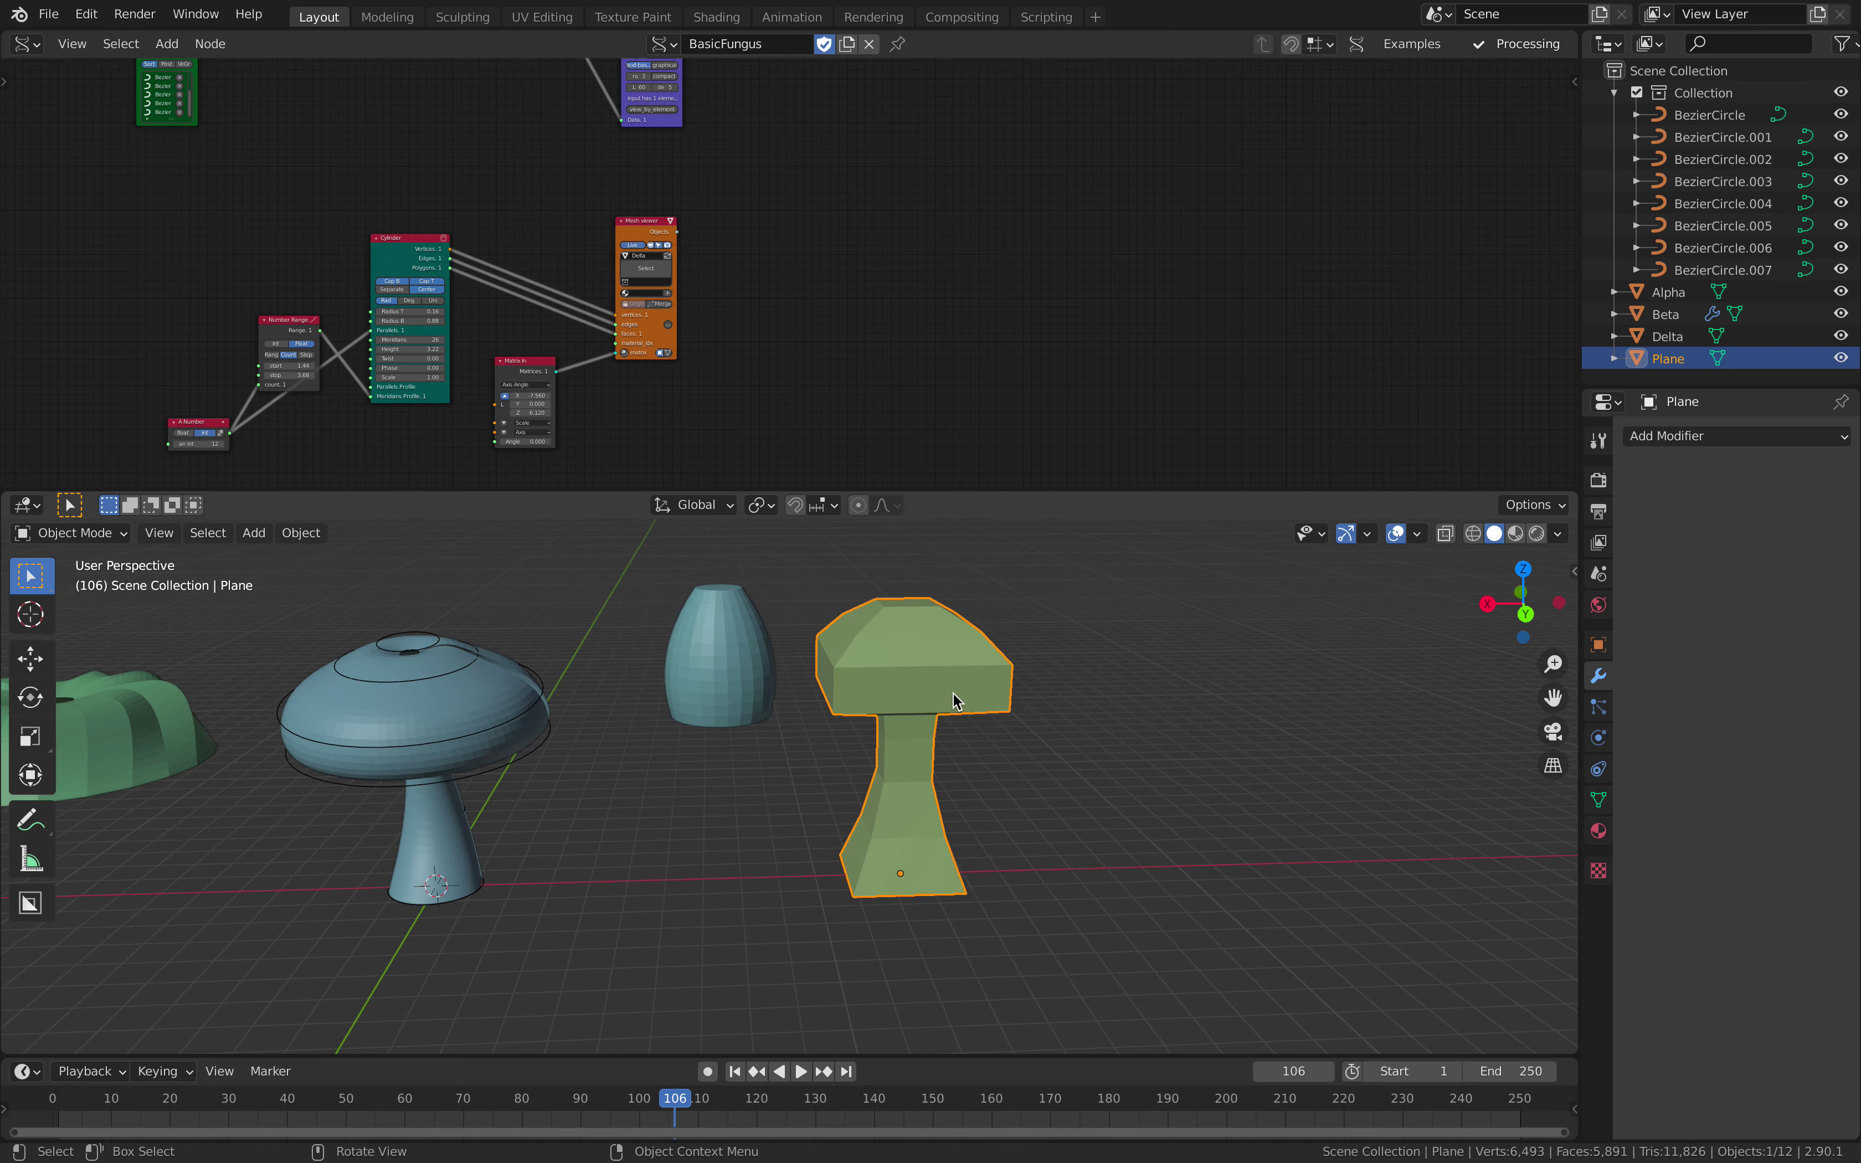
Step: Add a level 2 Catmull-Clark subdivision to the hand-modelled mushroom and check its mesh cage in Edit Mode
{"action": "key", "text": "ctrl+2"}
{"action": "middle_click_drag", "start_coordinate": [954, 704], "coordinate": [938, 706]}
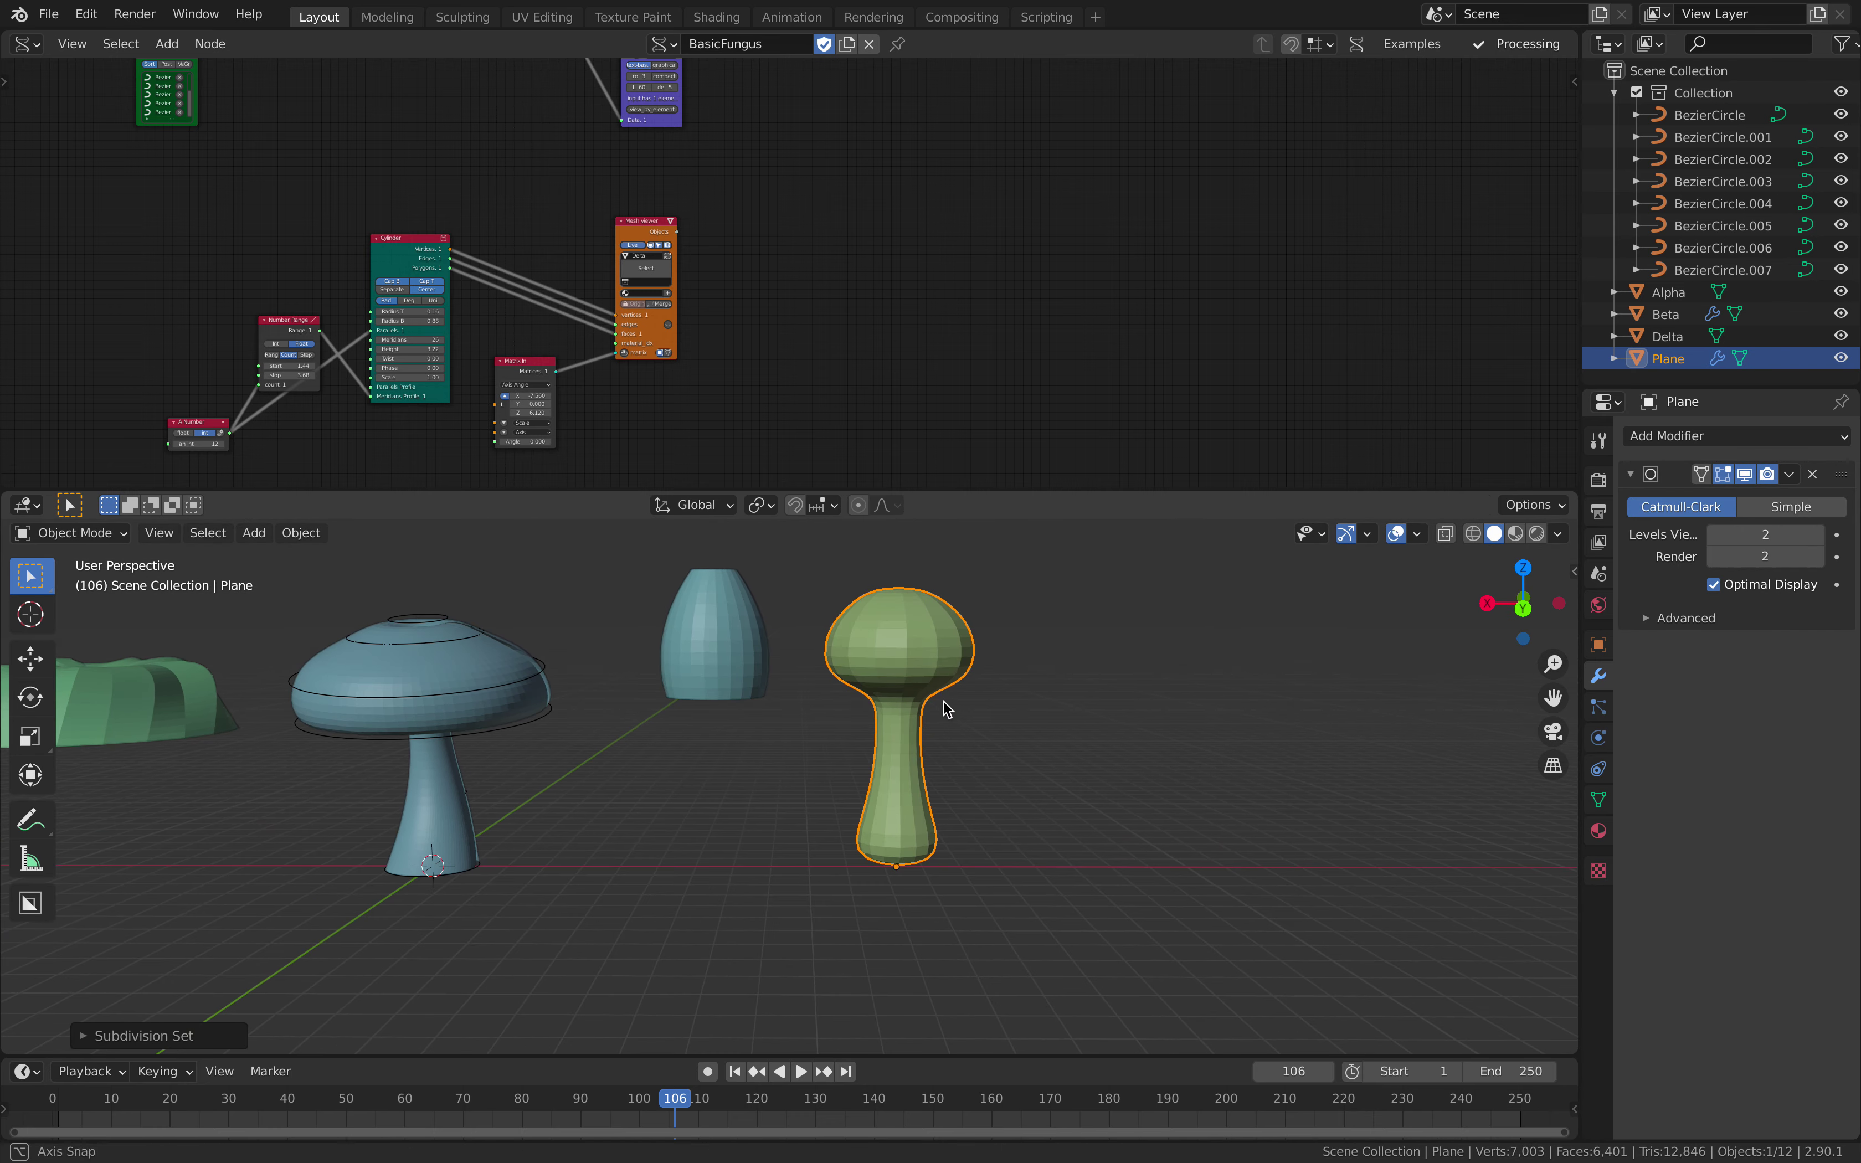
{"action": "key", "text": "Tab"}
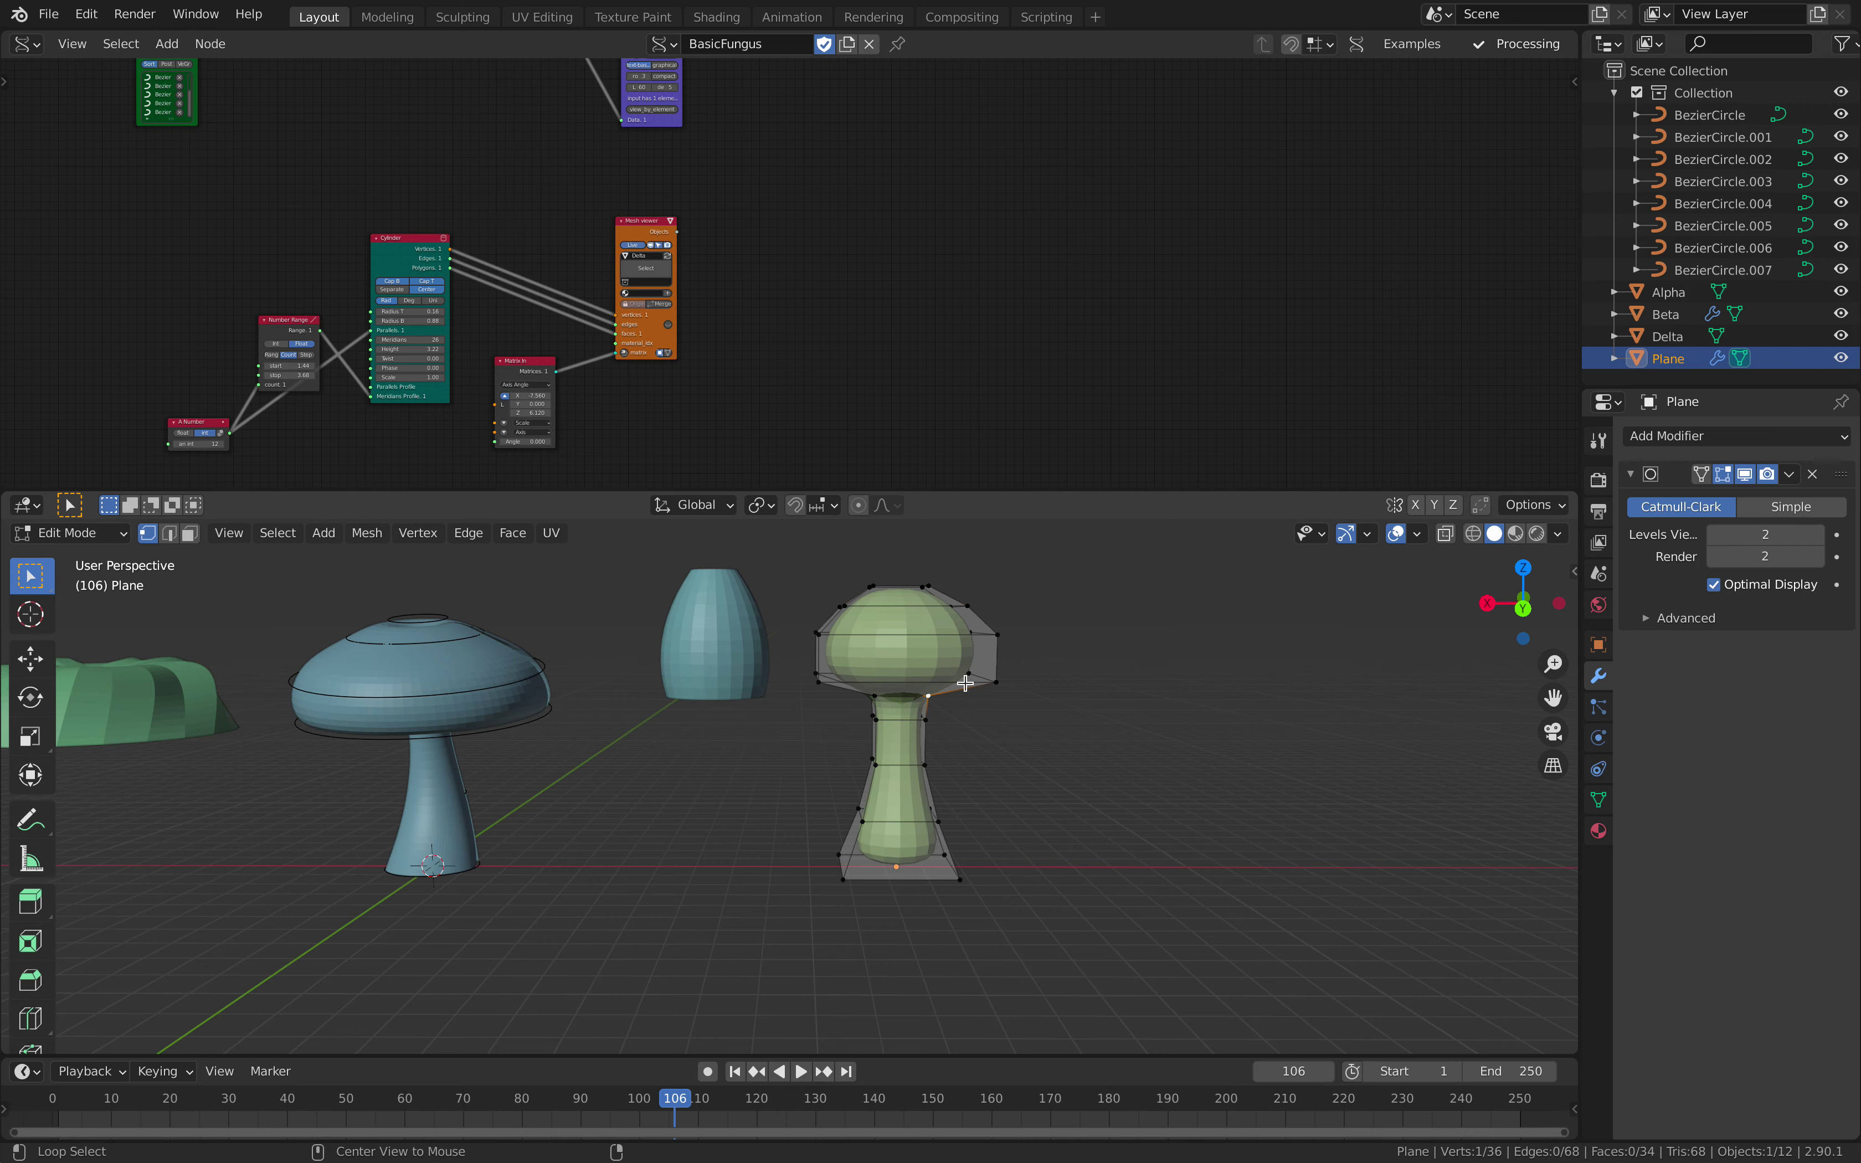
{"action": "key", "text": "Tab"}
{"action": "middle_click_drag", "start_coordinate": [1002, 690], "coordinate": [1173, 744]}
Step: Delete the hand-modelled mushroom from the scene
{"action": "key", "text": "x"}
{"action": "left_click", "coordinate": [1172, 746]}
{"action": "mouse_move", "coordinate": [999, 746]}
{"action": "middle_mouse_down", "text": "shift"}
{"action": "mouse_move", "coordinate": [1147, 750]}
{"action": "mouse_move", "coordinate": [1110, 842]}
{"action": "mouse_move", "coordinate": [1035, 869]}
{"action": "mouse_move", "coordinate": [988, 748]}
{"action": "middle_mouse_up", "text": "shift"}
Step: Enlarge the node editor area and frame the Beta and Delta node groups in it
{"action": "scroll", "coordinate": [801, 353], "scroll_direction": "down", "scroll_amount": 4}
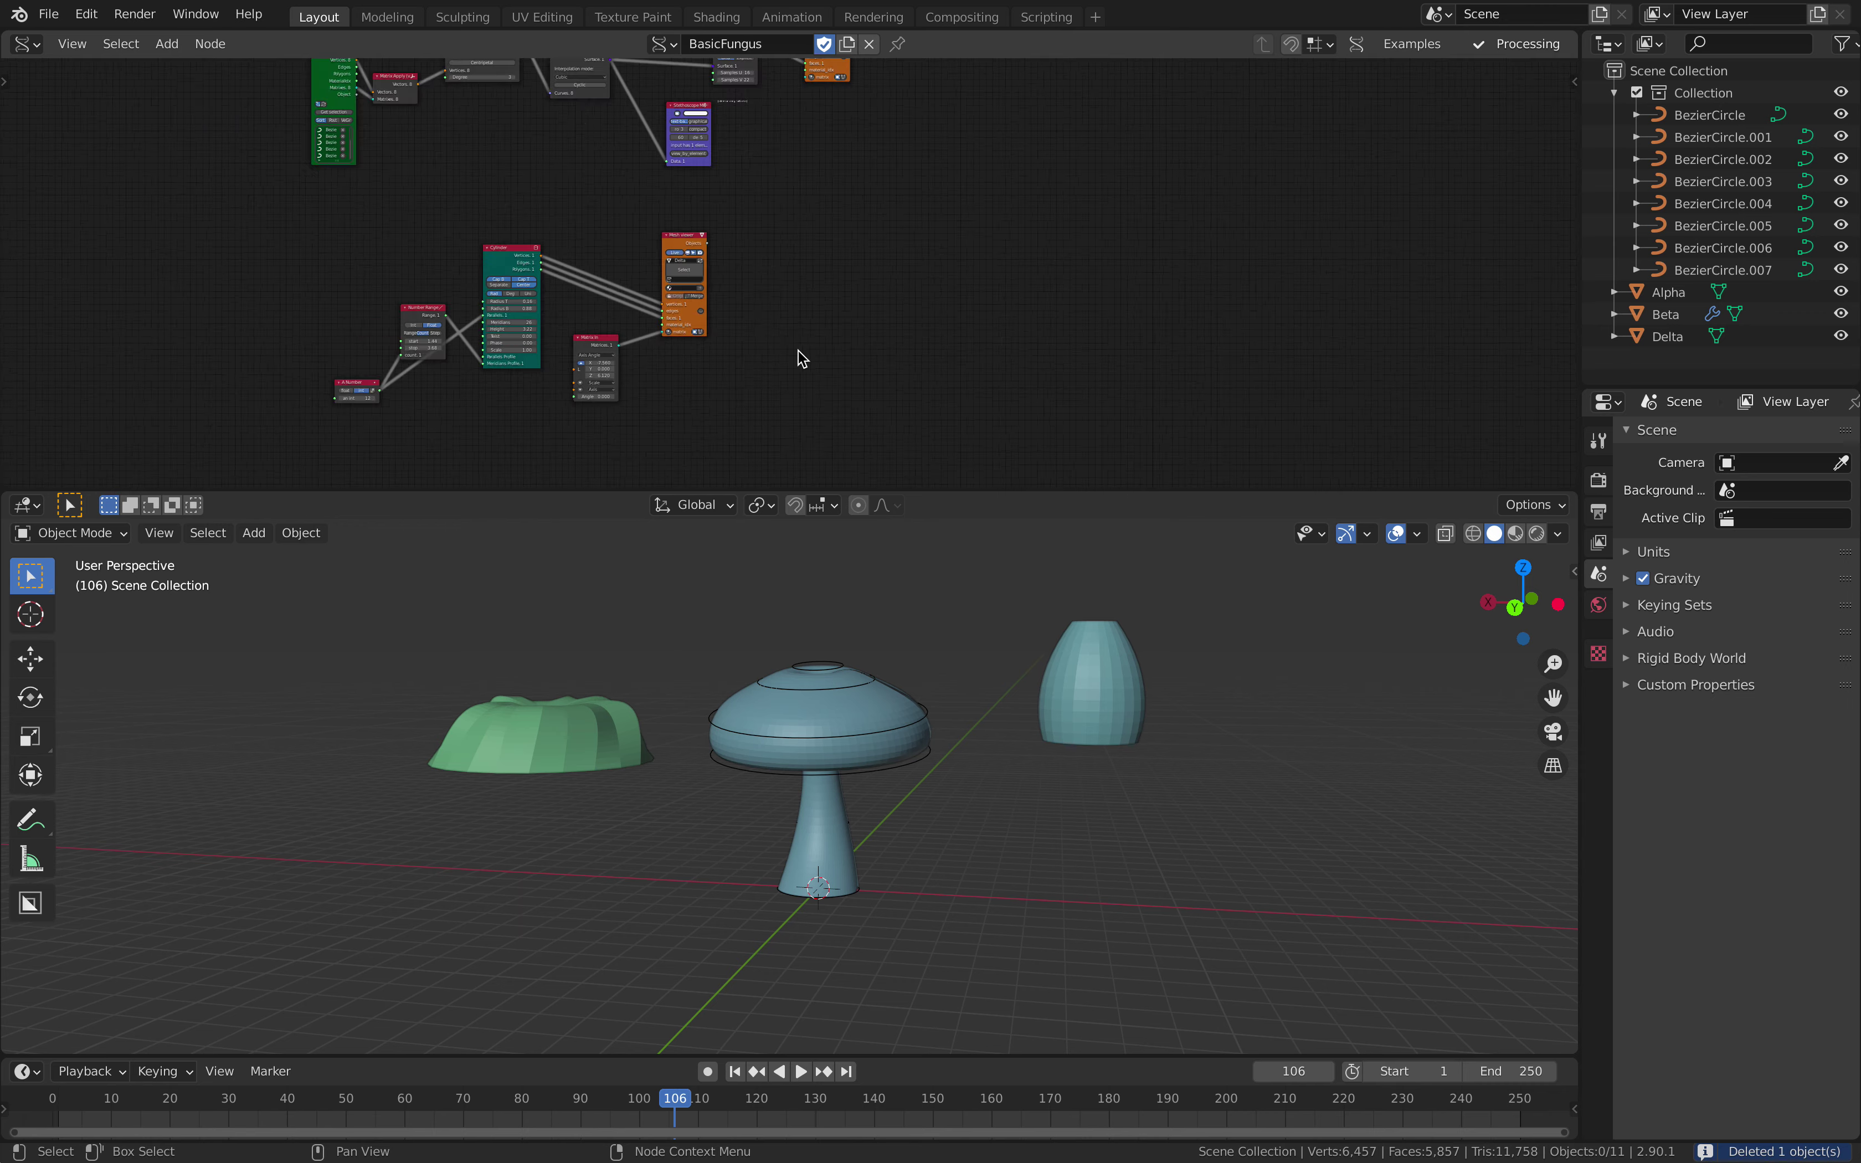
{"action": "middle_click_drag", "start_coordinate": [801, 353], "coordinate": [931, 376]}
{"action": "middle_click_drag", "start_coordinate": [921, 221], "coordinate": [923, 408]}
{"action": "scroll", "coordinate": [922, 408], "scroll_direction": "down", "scroll_amount": 2}
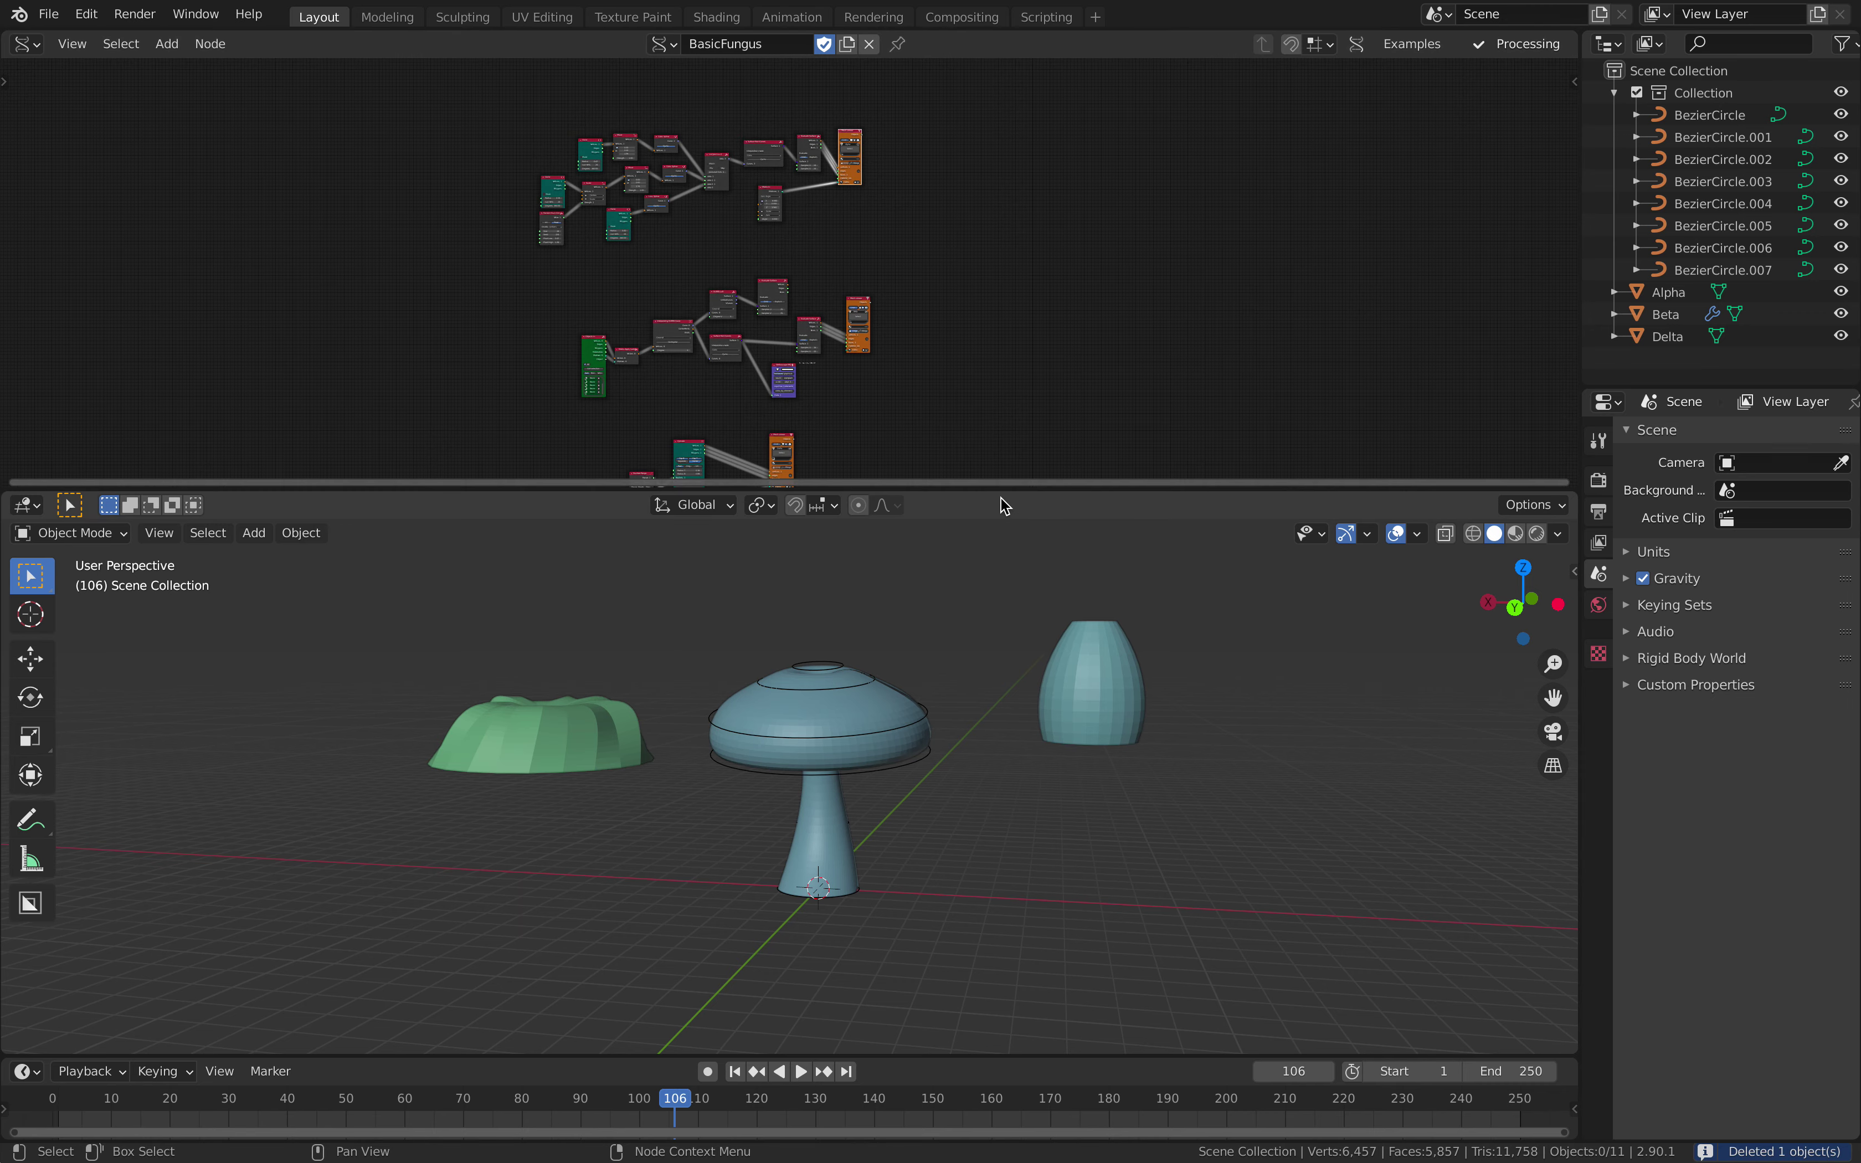
{"action": "left_click_drag", "start_coordinate": [1001, 490], "coordinate": [1000, 612]}
{"action": "scroll", "coordinate": [915, 402], "scroll_direction": "up", "scroll_amount": 4}
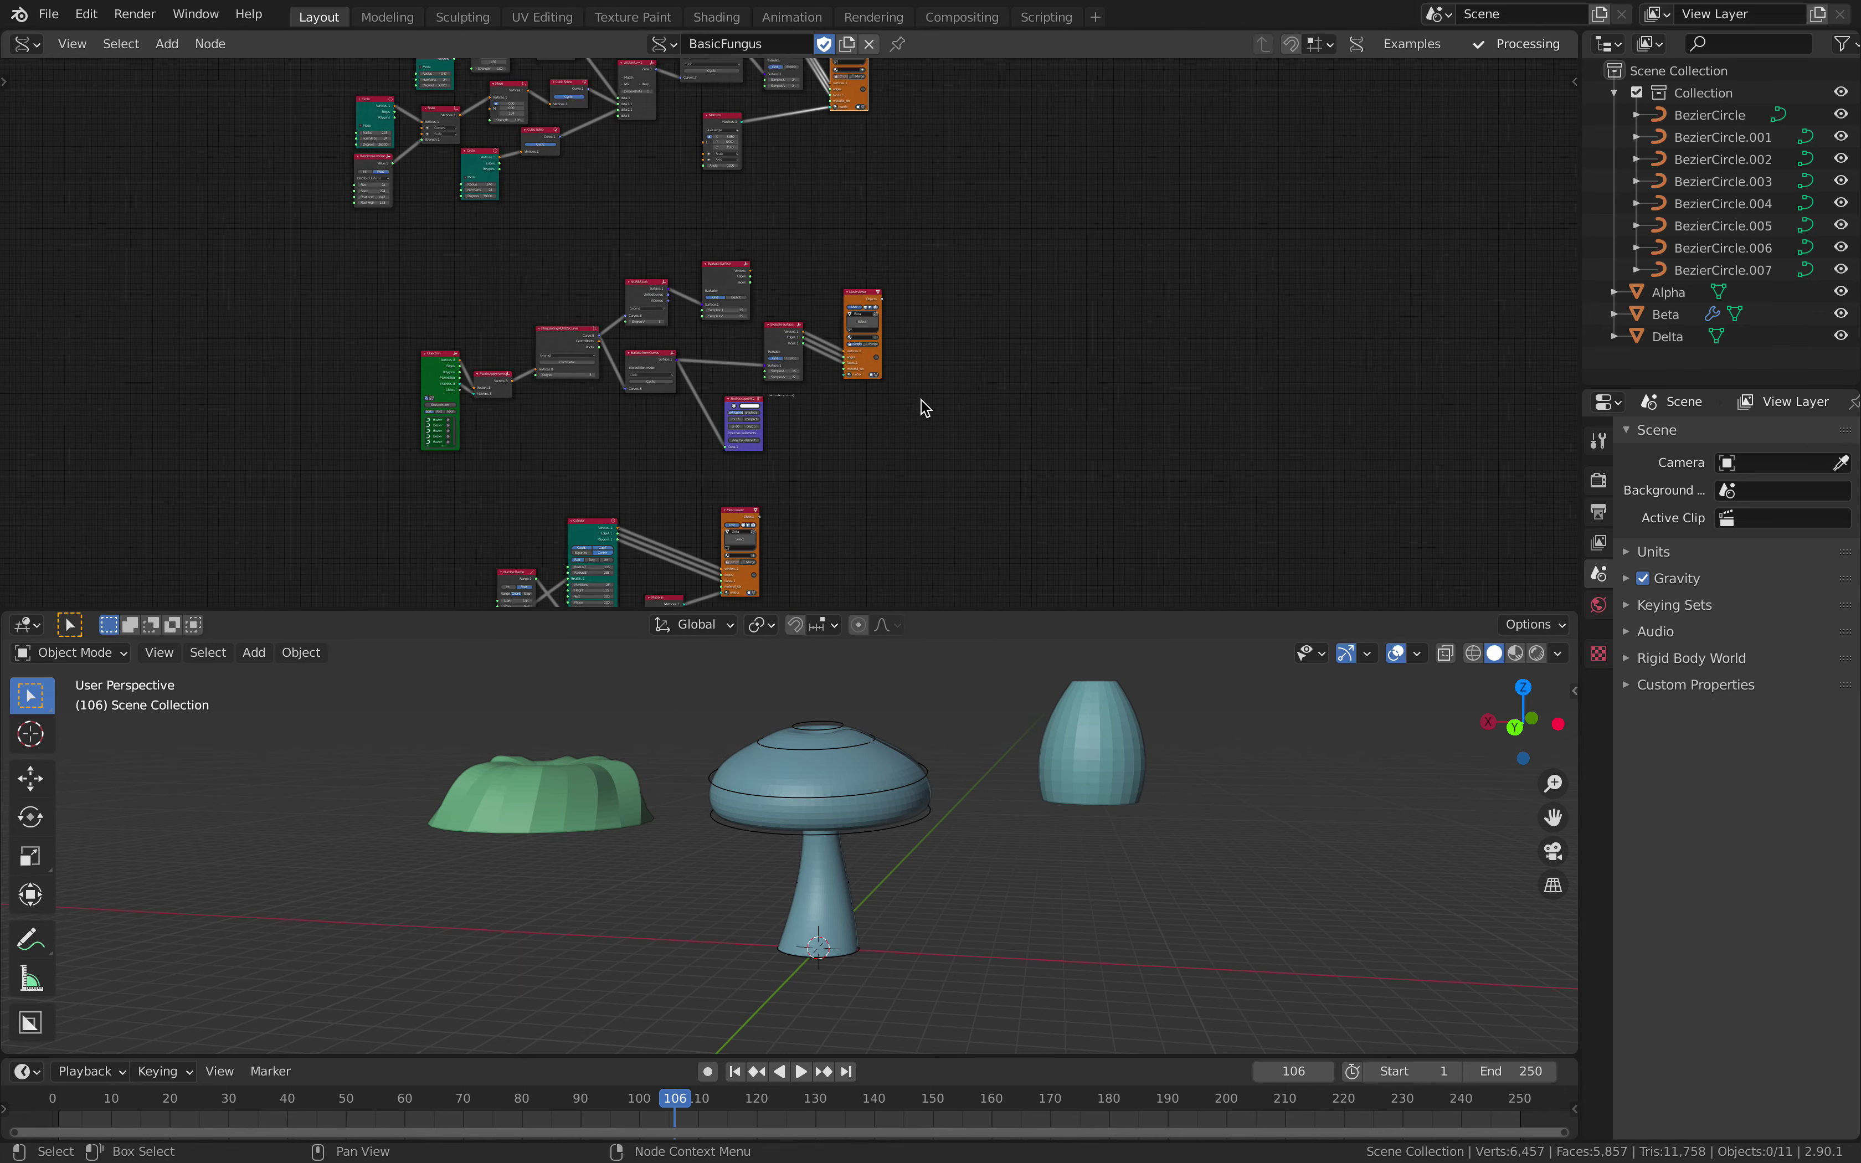
{"action": "scroll", "coordinate": [966, 394], "scroll_direction": "down", "scroll_amount": 1}
{"action": "middle_click_drag", "start_coordinate": [902, 373], "coordinate": [817, 346]}
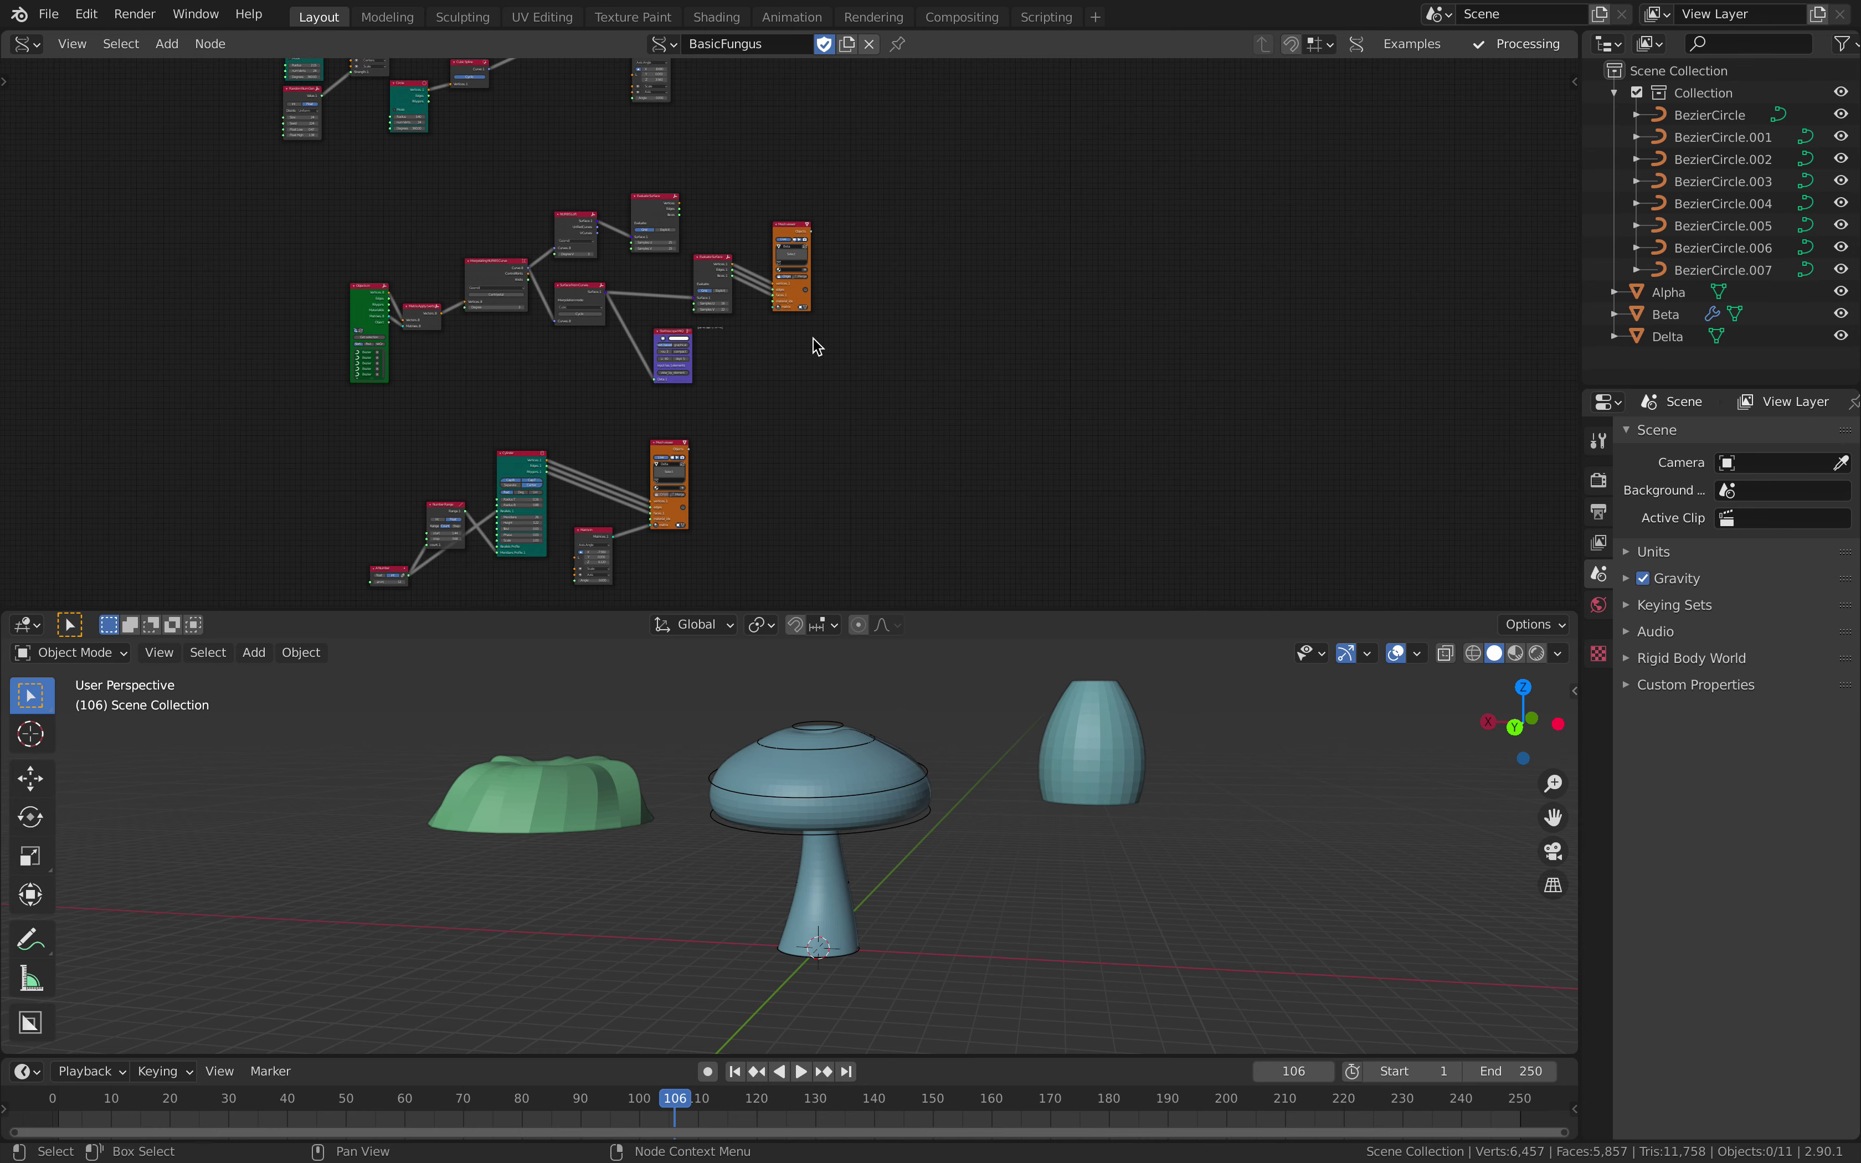